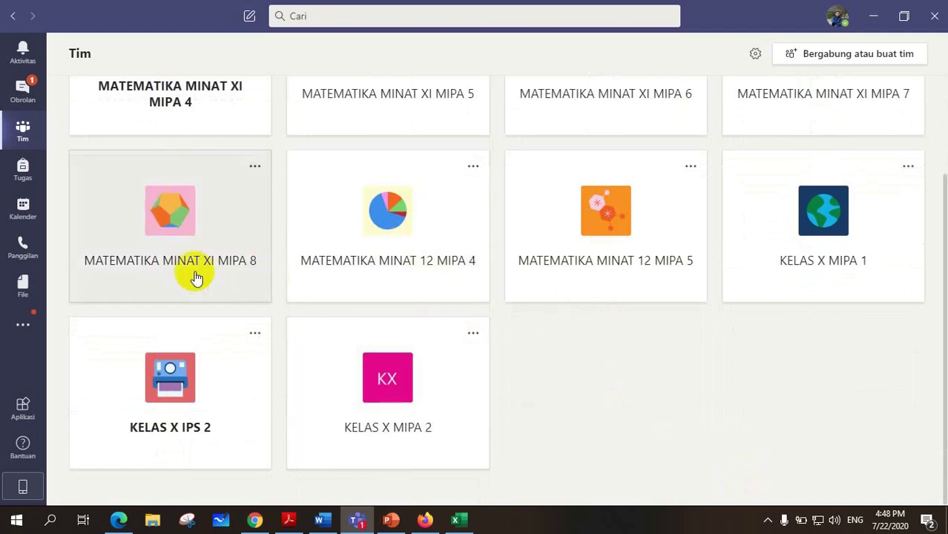
# Leave the class teams list and switch to the Kalender week view for July 2020.
pyautogui.scroll(2, 194, 275)
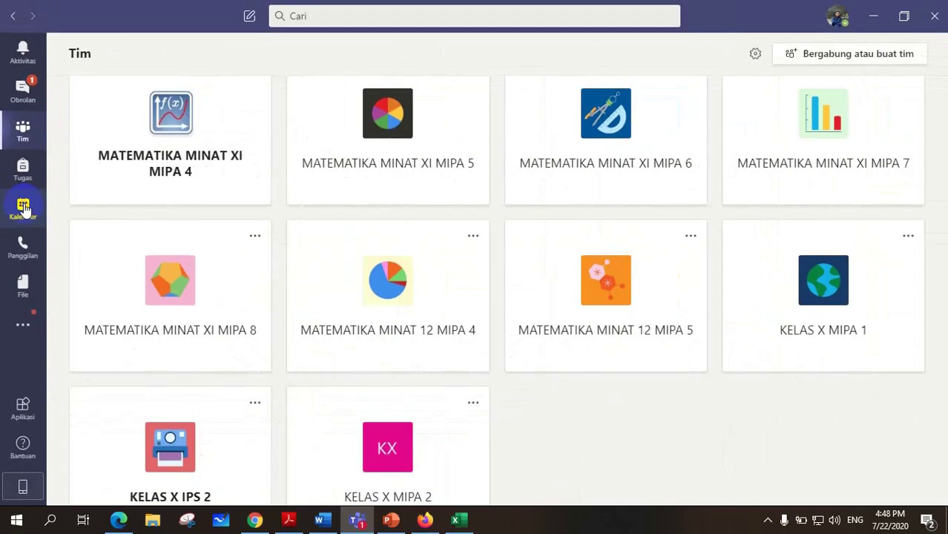
pyautogui.click(23, 207)
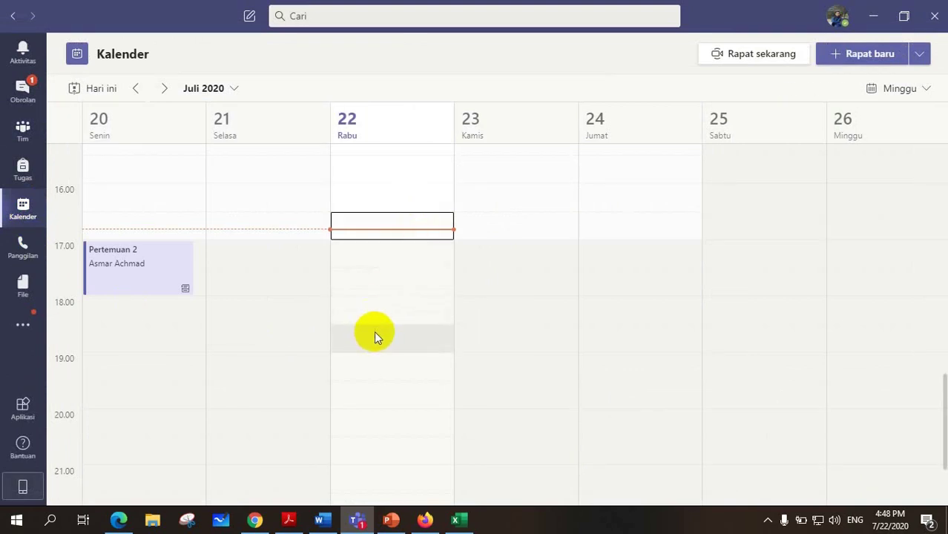
# Review the 20–26 July meetings, then expand the Rapat baru dropdown options.
pyautogui.scroll(2, 376, 335)
pyautogui.scroll(6, 409, 224)
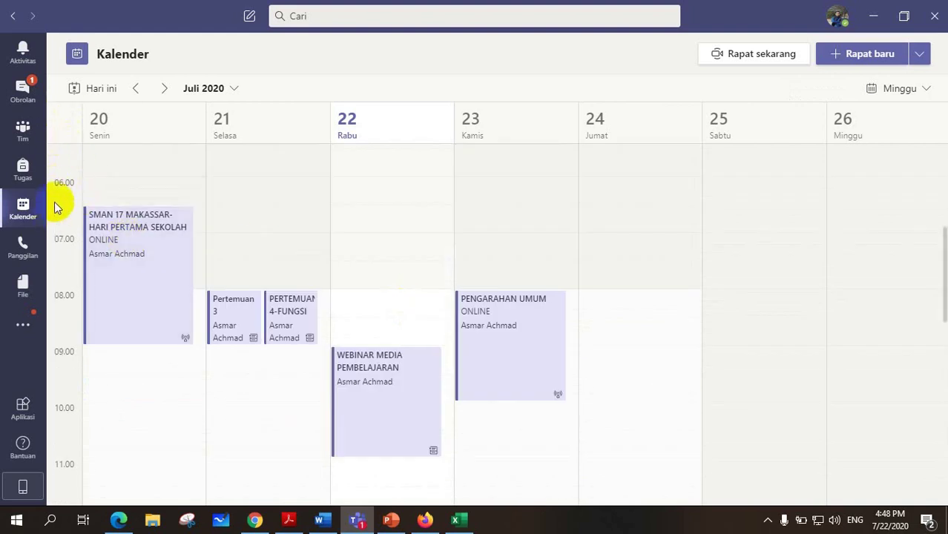
pyautogui.scroll(5, 63, 178)
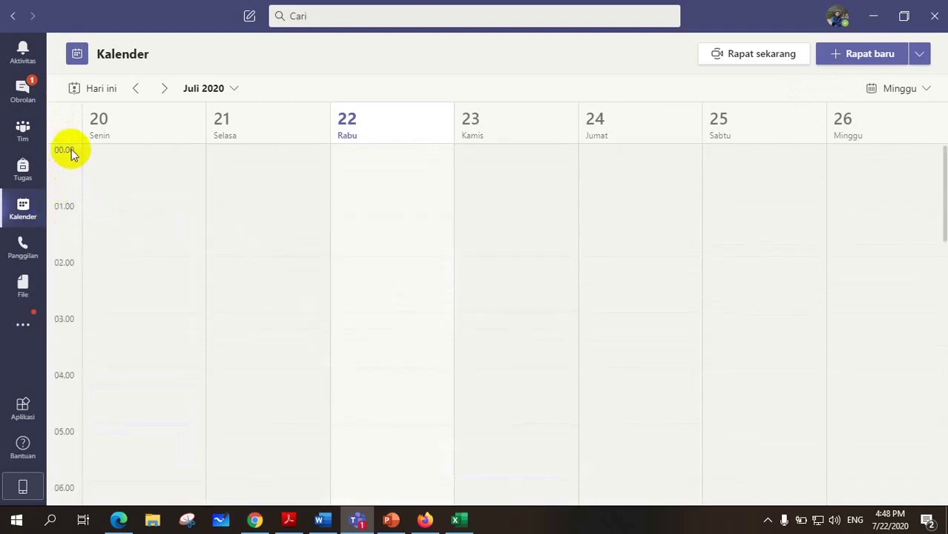
pyautogui.scroll(-15, 64, 222)
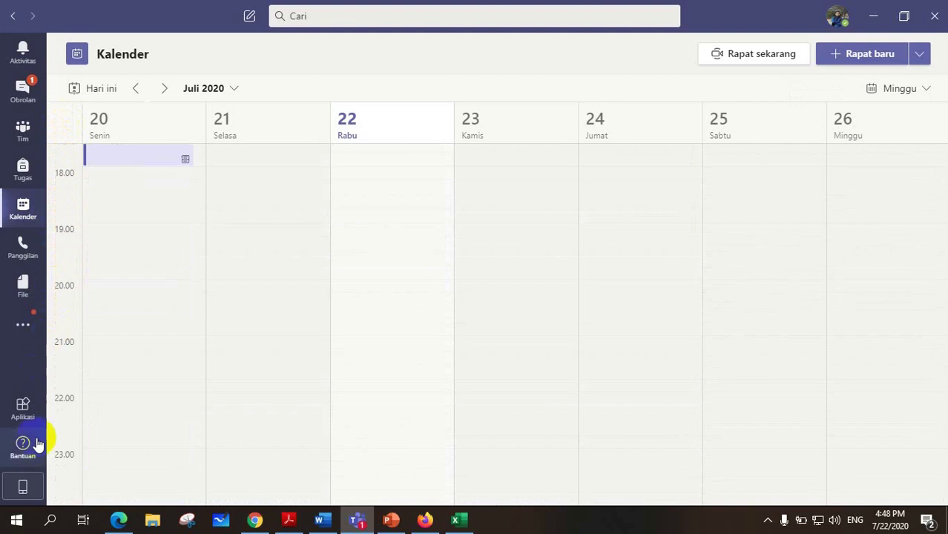
pyautogui.scroll(15, 122, 223)
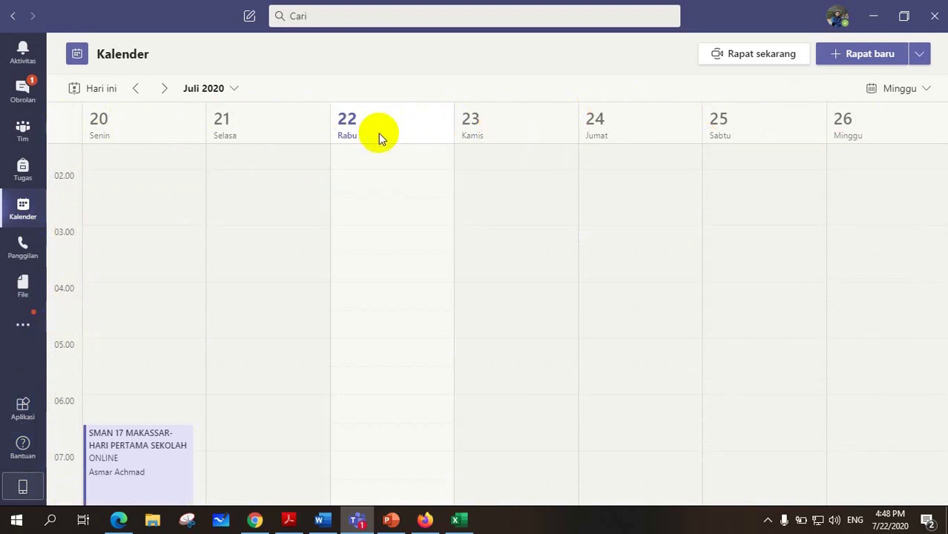
pyautogui.scroll(-3, 352, 207)
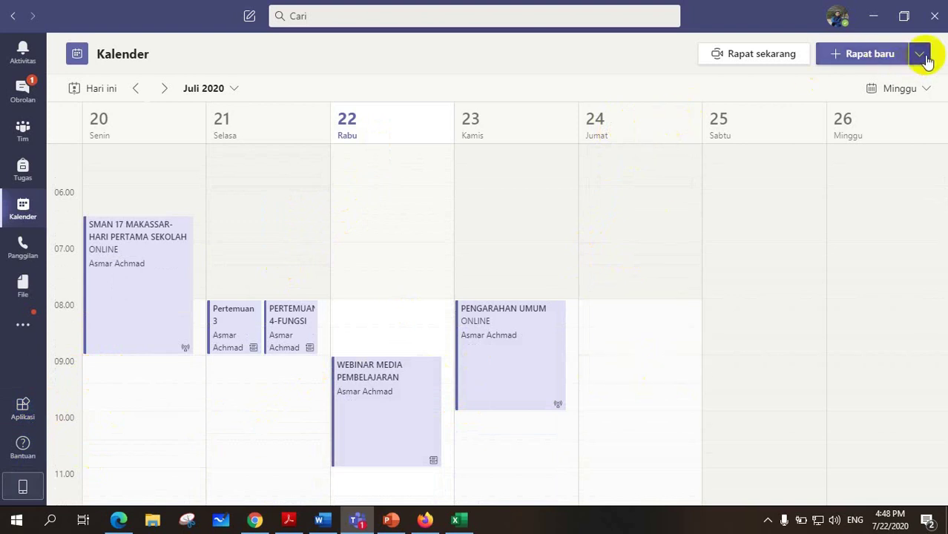
pyautogui.click(919, 55)
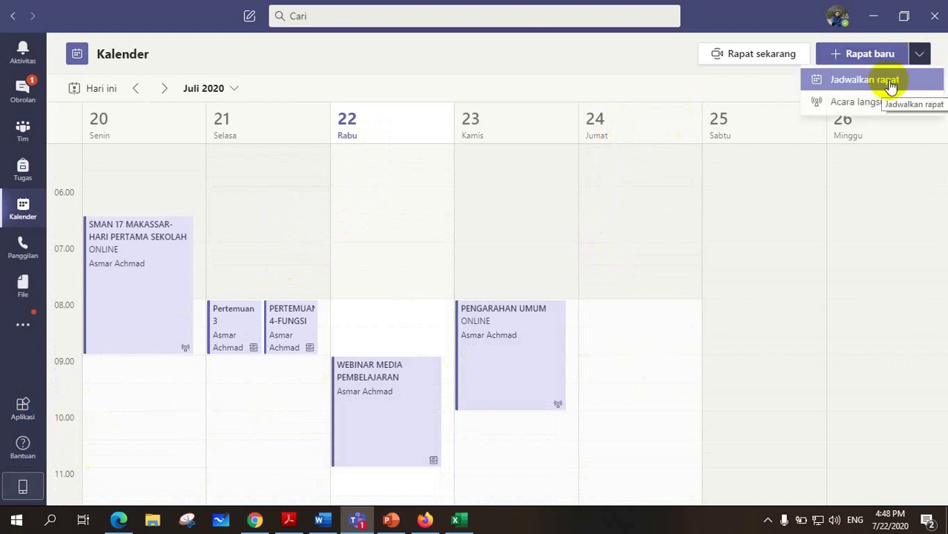
# Create a meeting in Friday 24 Jul's 09.00 slot titled 'WEBINAR MEDIA PEMBELAJARAN'.
pyautogui.click(919, 56)
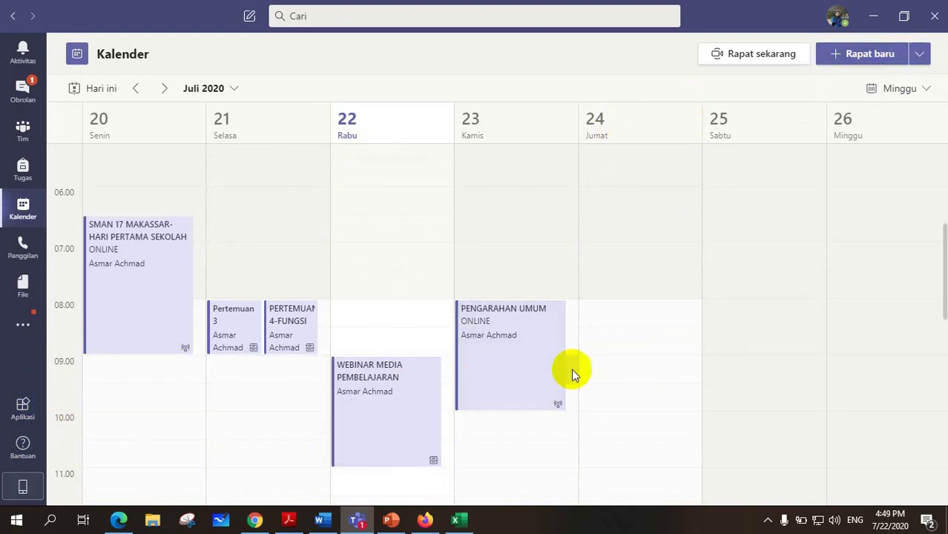
pyautogui.click(626, 374)
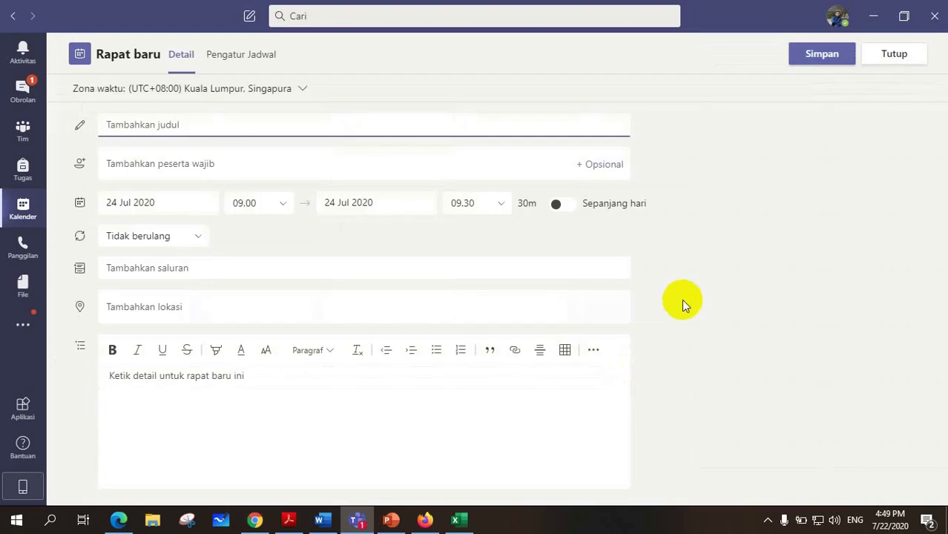
pyautogui.click(164, 125)
pyautogui.write('WEBINAR MEDIA PEMBELAJARAN')
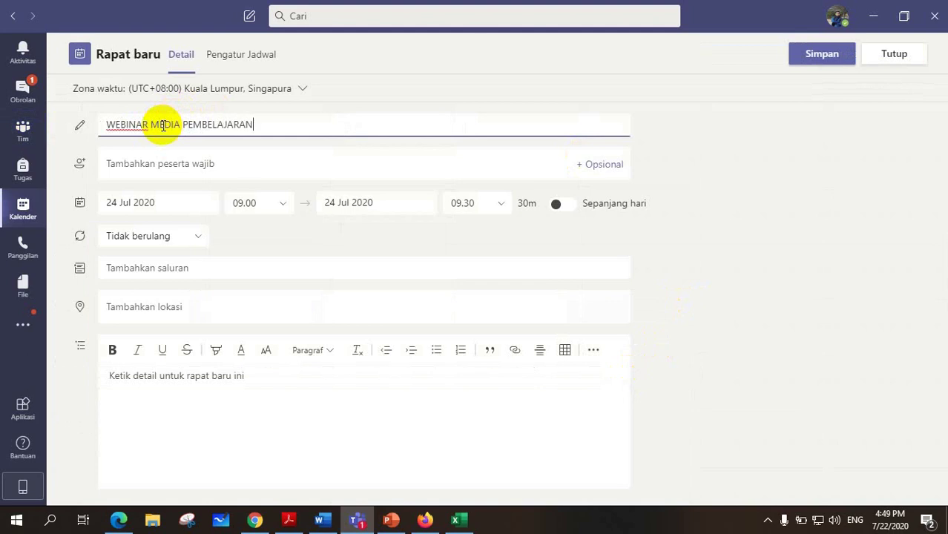
pyautogui.click(217, 161)
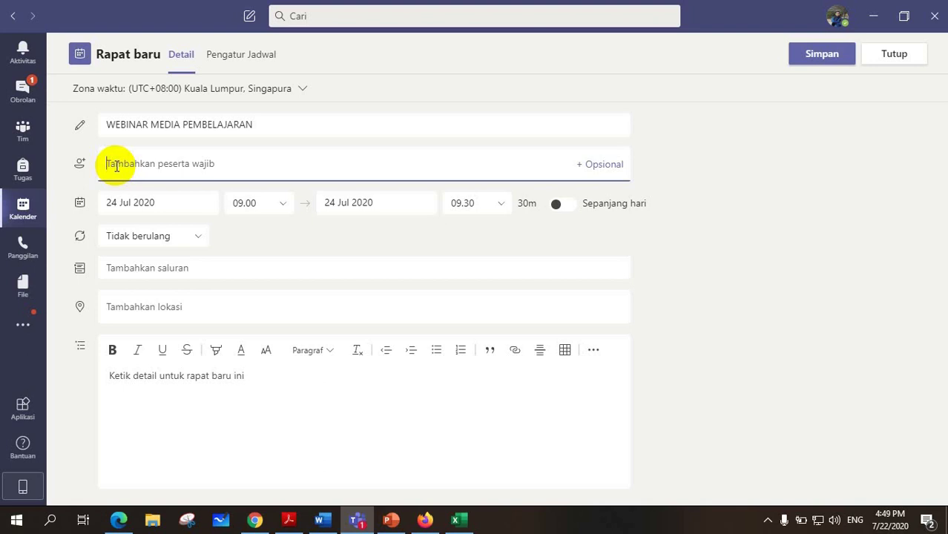
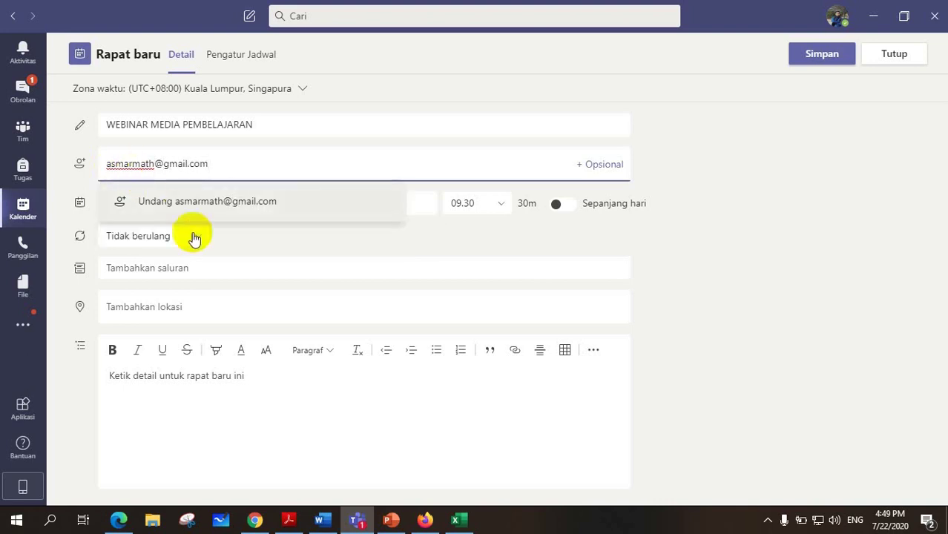
# Add two required attendees by e-mail address, fixing a typo in the second address.
pyautogui.click(209, 202)
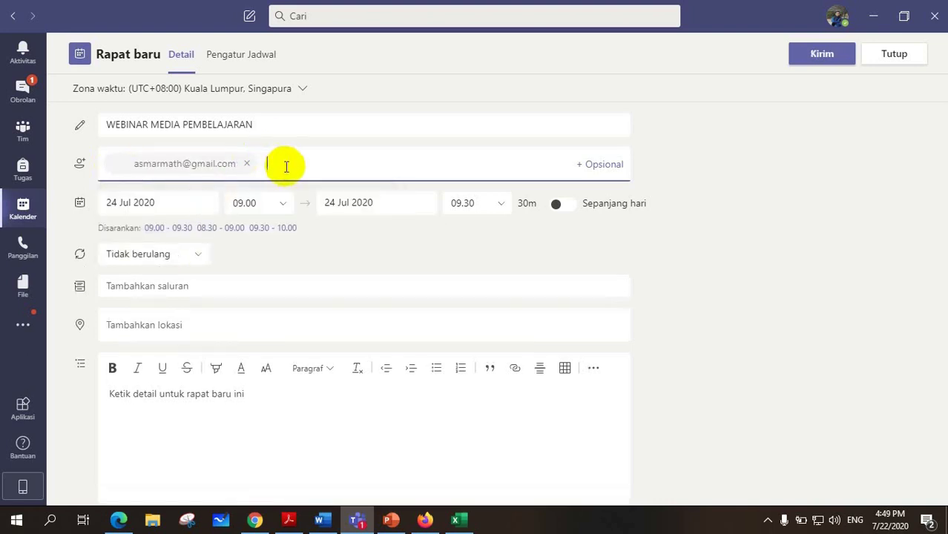
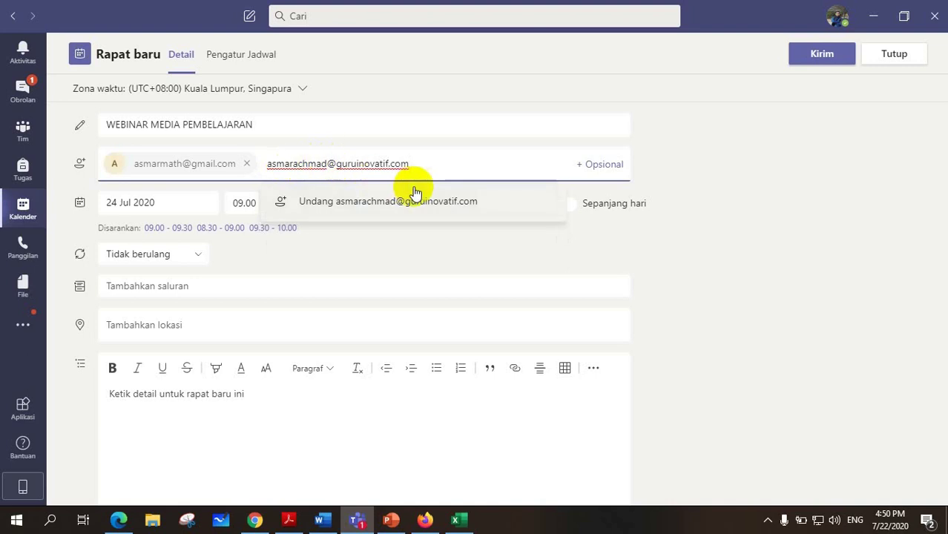
pyautogui.click(392, 206)
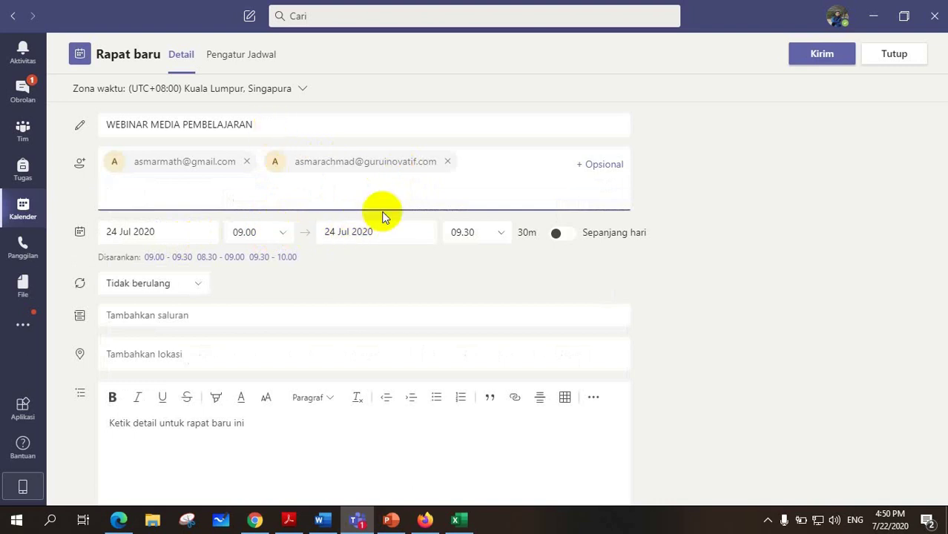
pyautogui.click(502, 234)
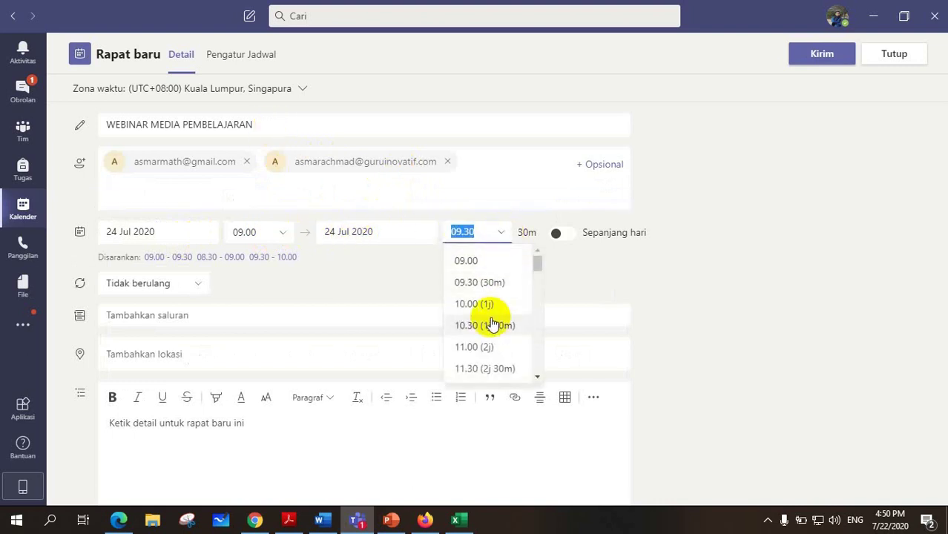
# Change the end time to 12.00 so the meeting runs 09.00–12.00 (3 hours).
pyautogui.scroll(-1, 491, 323)
pyautogui.click(490, 322)
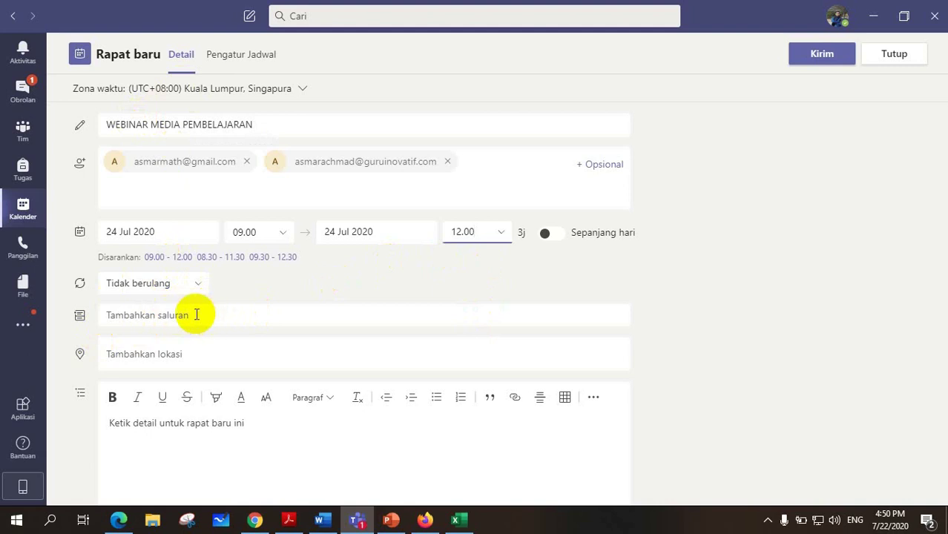
pyautogui.click(122, 317)
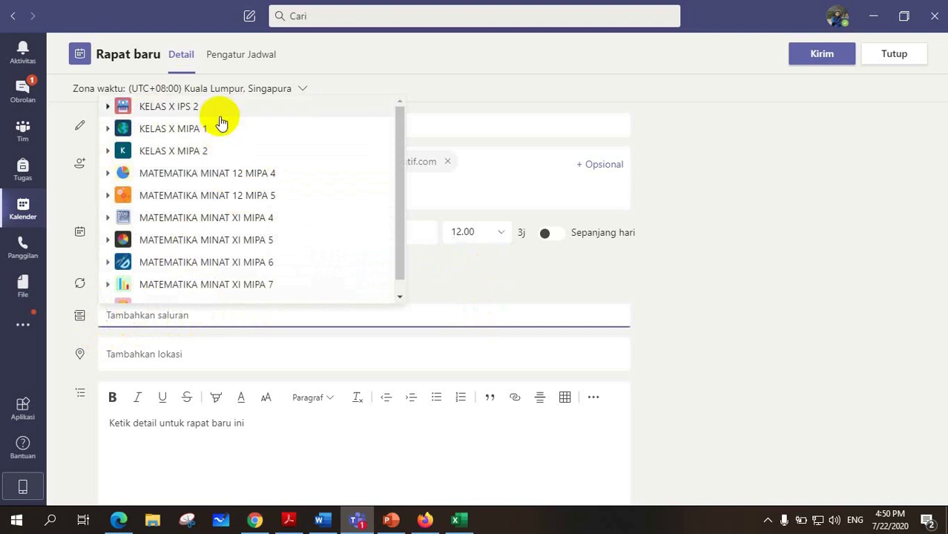
# Choose channel KELAS X IPS 2 > Umum and enter ONLINE as the location.
pyautogui.click(176, 112)
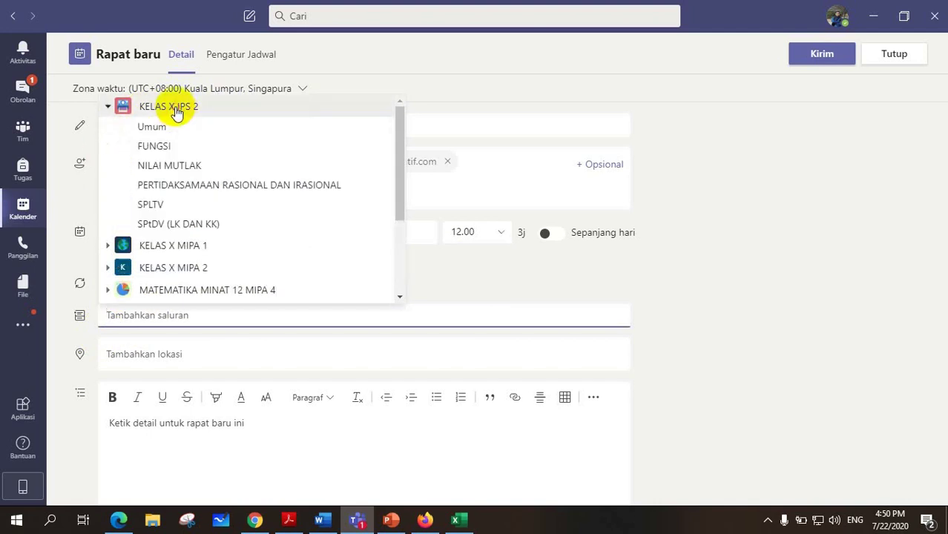
pyautogui.click(154, 129)
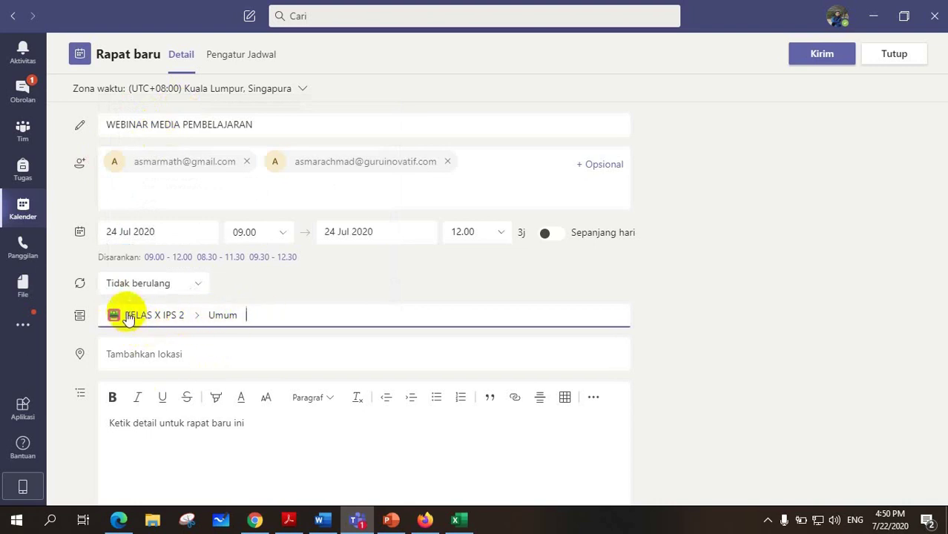
pyautogui.click(122, 356)
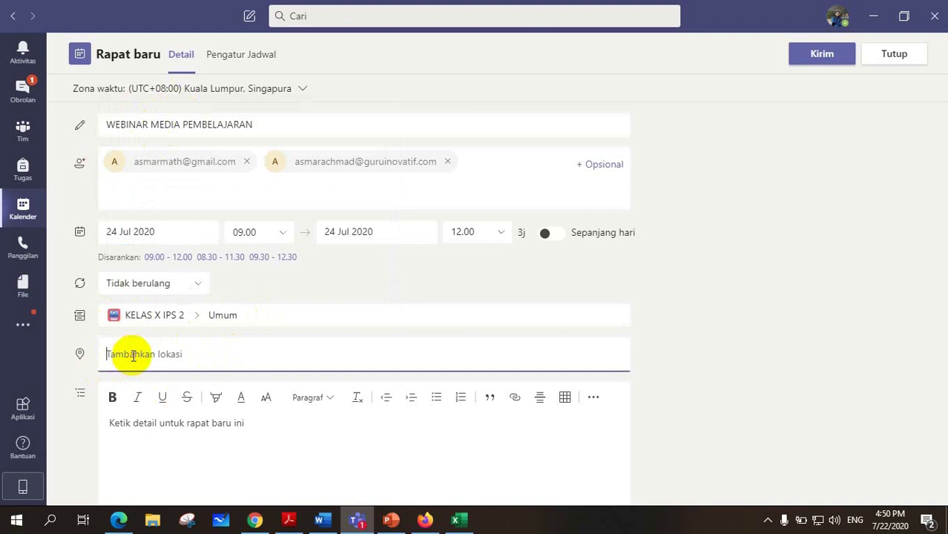
pyautogui.write('ONLINE')
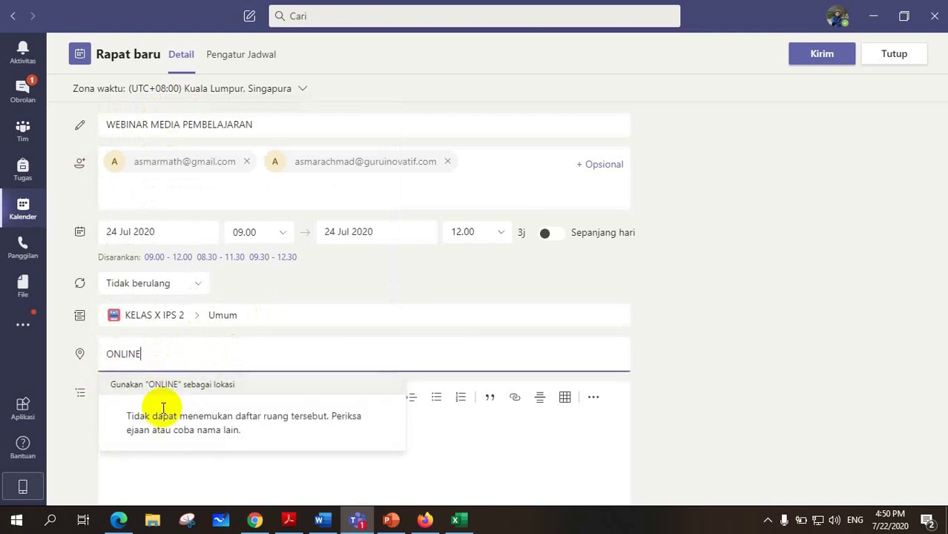
pyautogui.press('Return')
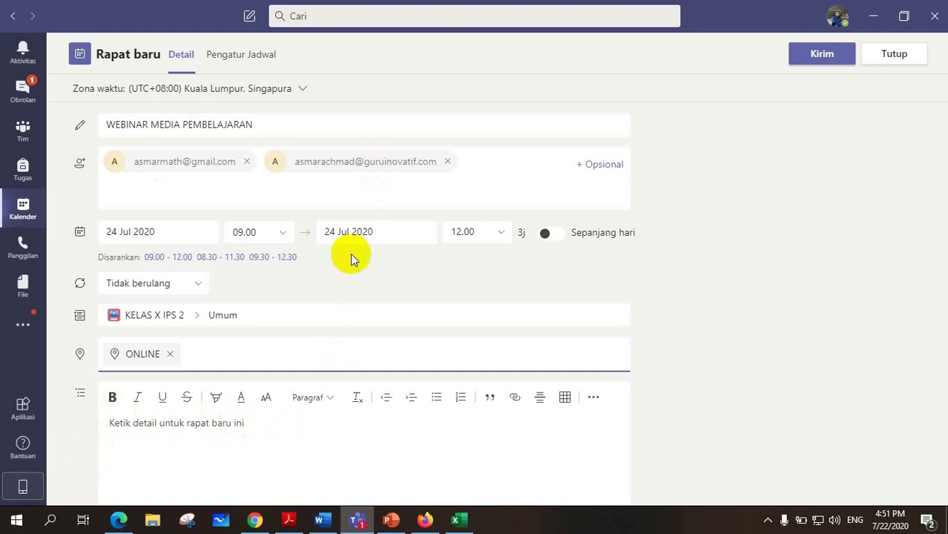
# Send the invitation and verify the Friday 24 July 09.00–12.00 webinar in the Kalender.
pyautogui.click(820, 55)
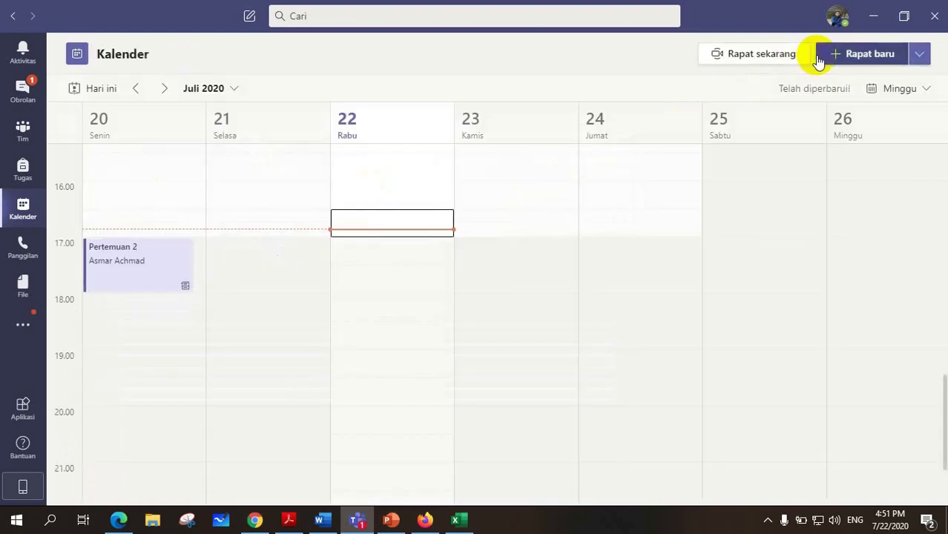
pyautogui.scroll(7, 405, 335)
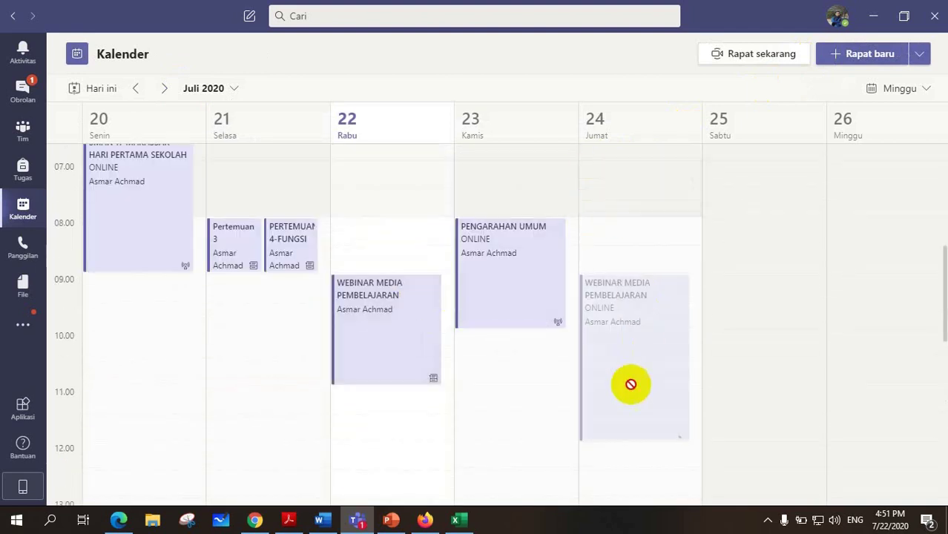
pyautogui.scroll(-1, 629, 321)
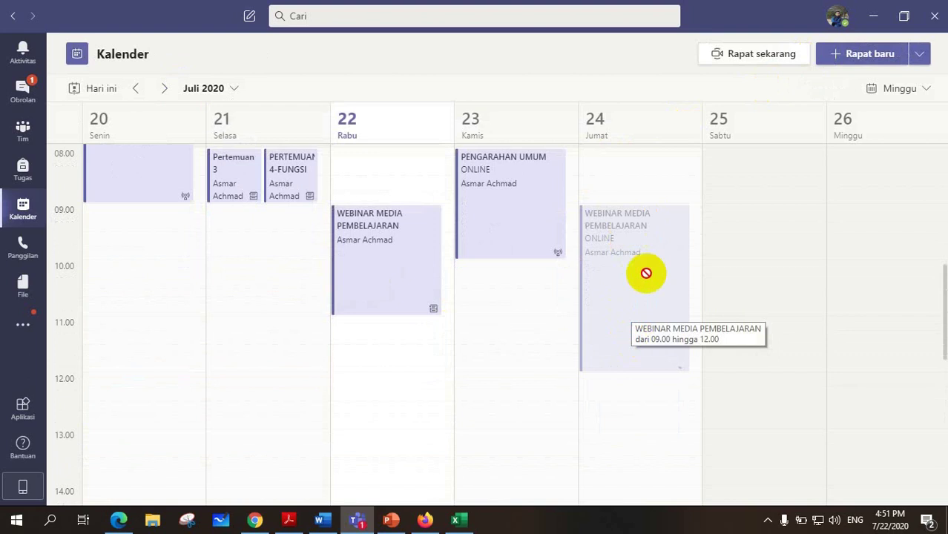
pyautogui.scroll(1, 560, 233)
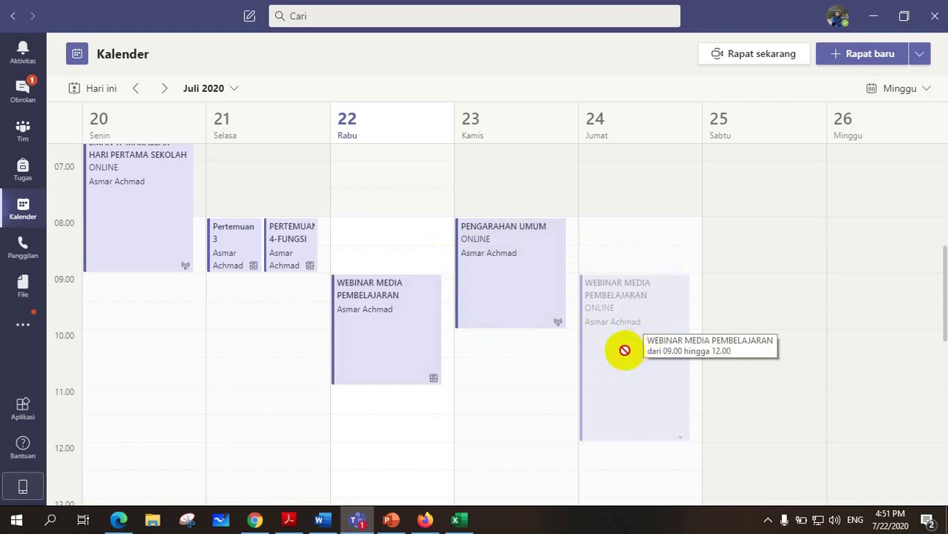
pyautogui.moveTo(624, 350)
pyautogui.mouseDown()
pyautogui.moveTo(627, 288)
pyautogui.moveTo(616, 314)
pyautogui.moveTo(628, 326)
pyautogui.moveTo(618, 363)
pyautogui.moveTo(656, 307)
pyautogui.moveTo(625, 309)
pyautogui.moveTo(615, 389)
pyautogui.moveTo(639, 369)
pyautogui.moveTo(629, 362)
pyautogui.mouseUp()
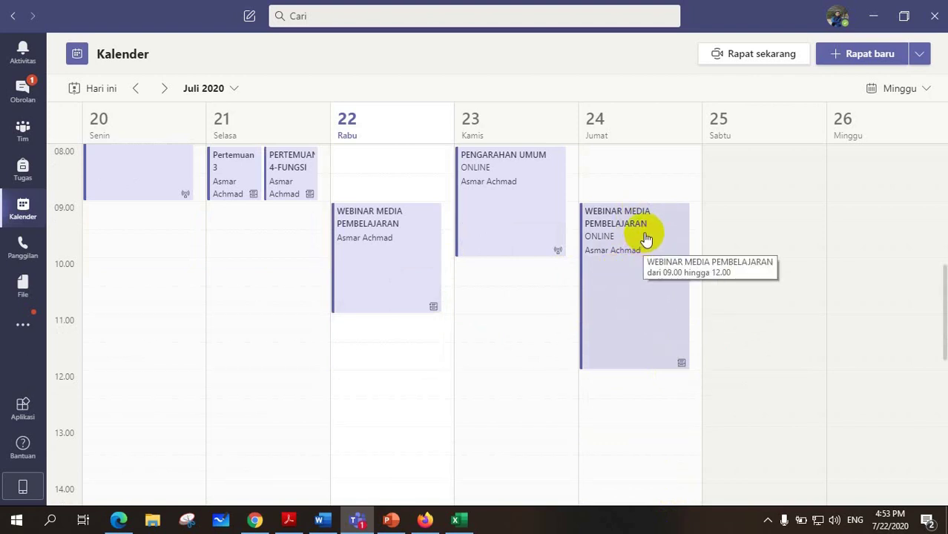
# Open the Friday WEBINAR MEDIA PEMBELAJARAN event and view its Opsi rapat details.
pyautogui.click(622, 276)
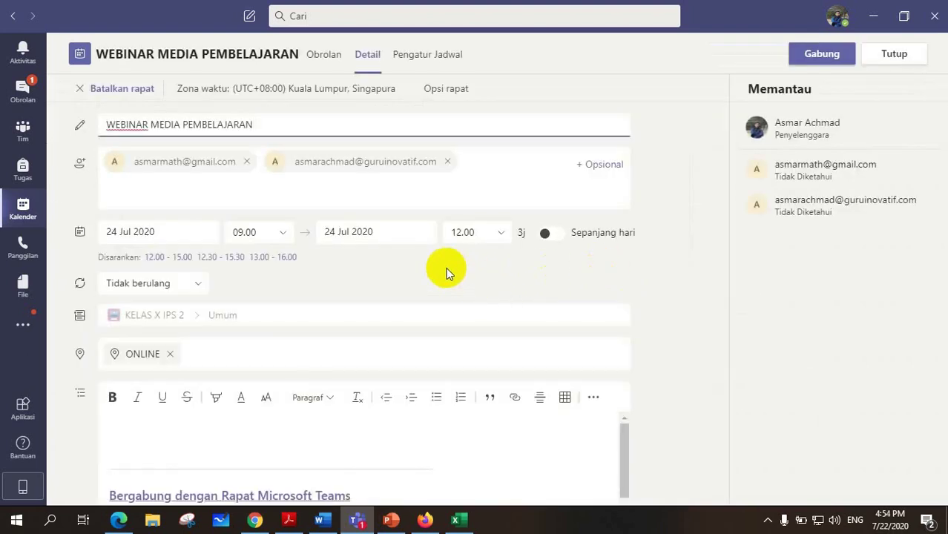
pyautogui.click(439, 92)
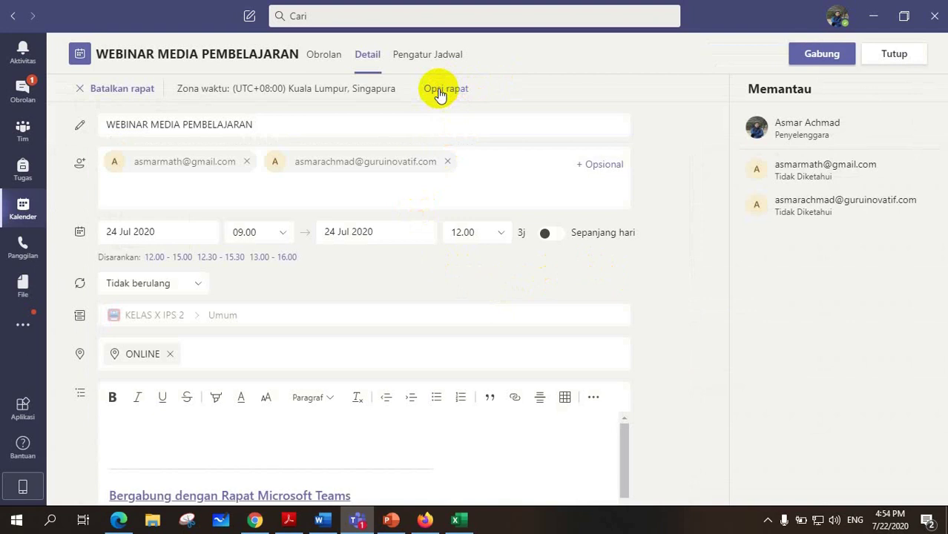
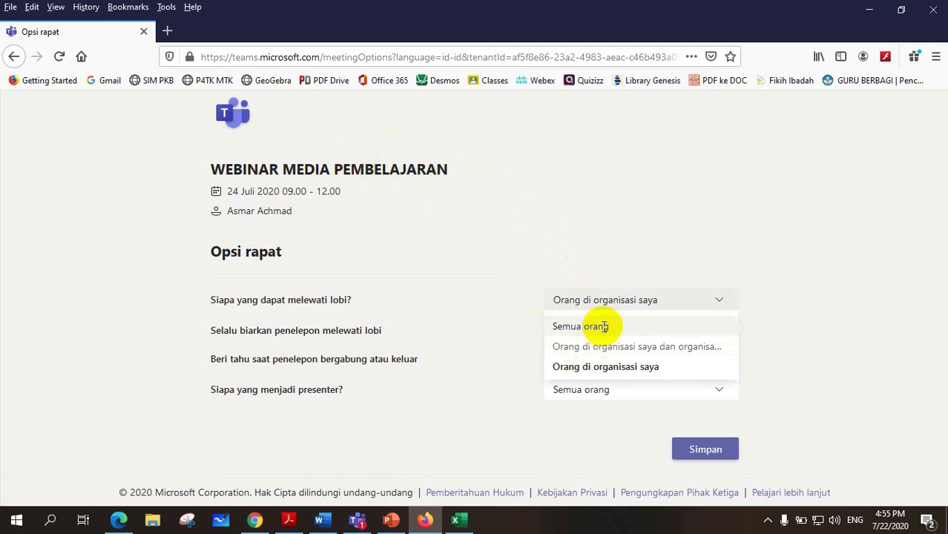
# Set lobby bypass and presenters to 'Semua orang' and save the webinar's meeting options.
pyautogui.click(603, 327)
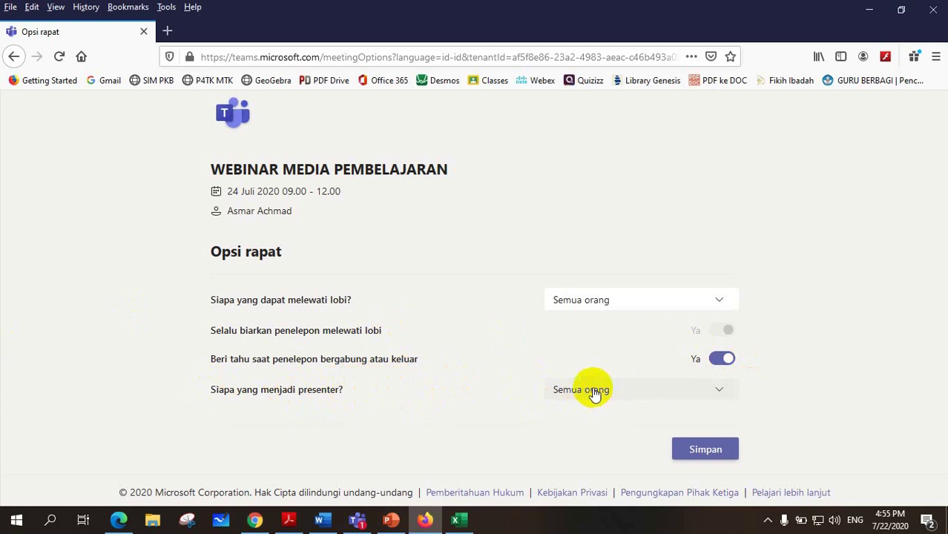
pyautogui.click(657, 391)
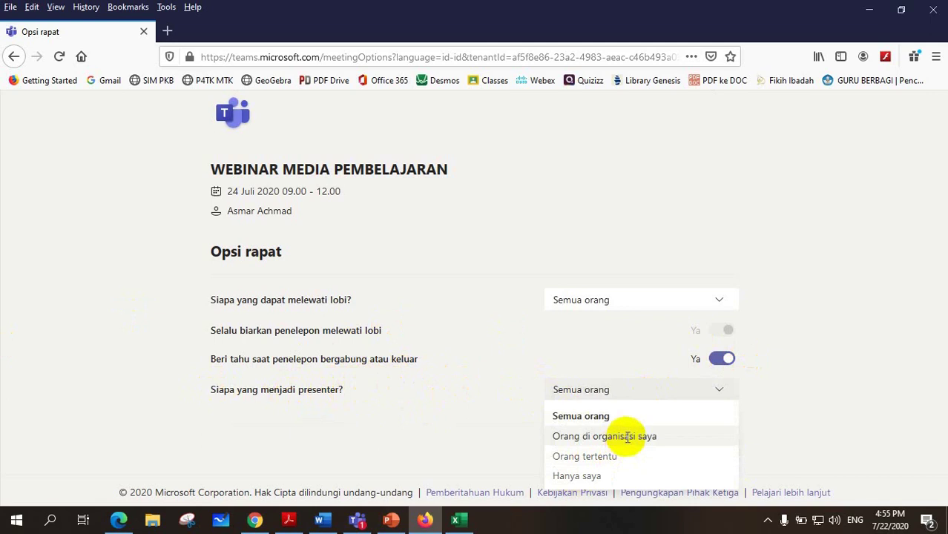
pyautogui.click(604, 397)
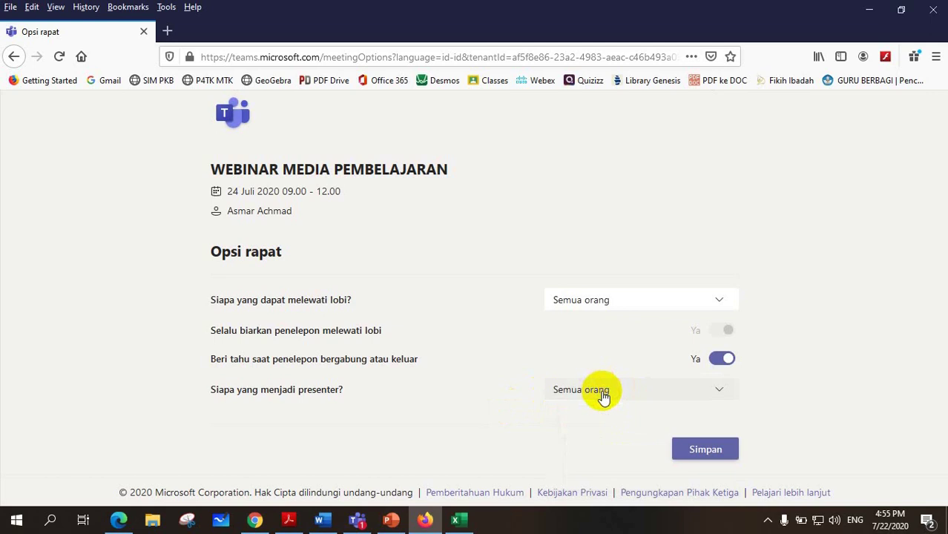
pyautogui.click(697, 450)
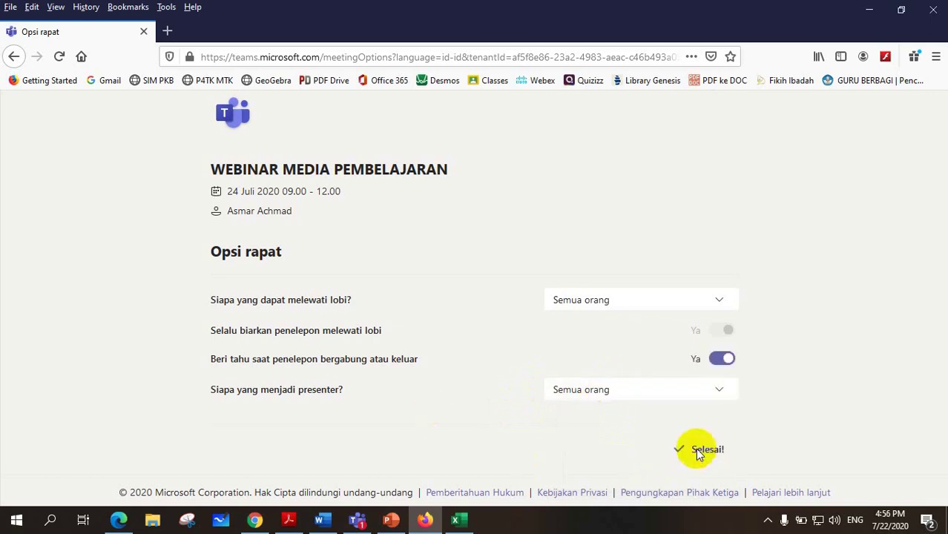
pyautogui.click(356, 521)
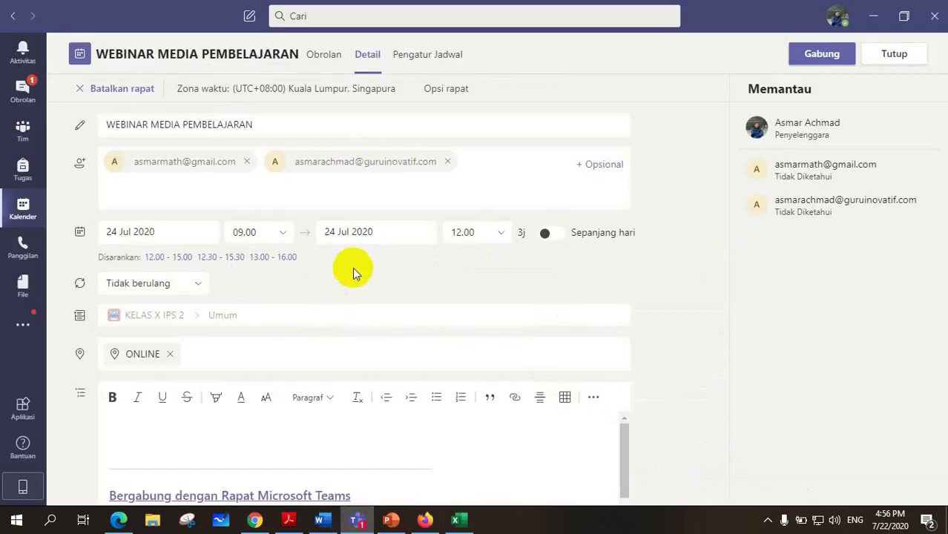
# Copy the webinar's 'Bergabung dengan Rapat Microsoft Teams' join link and close the meeting details.
pyautogui.scroll(-1, 351, 267)
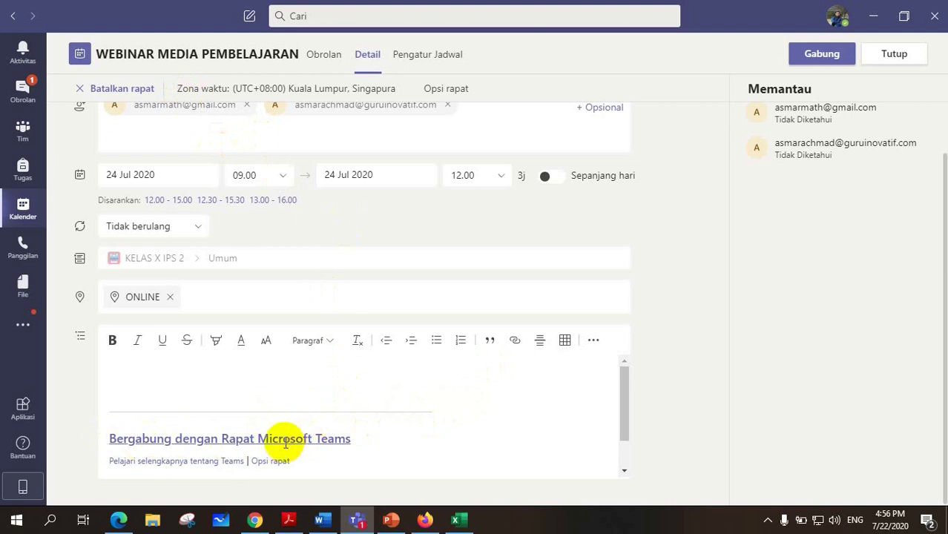
pyautogui.click(285, 442)
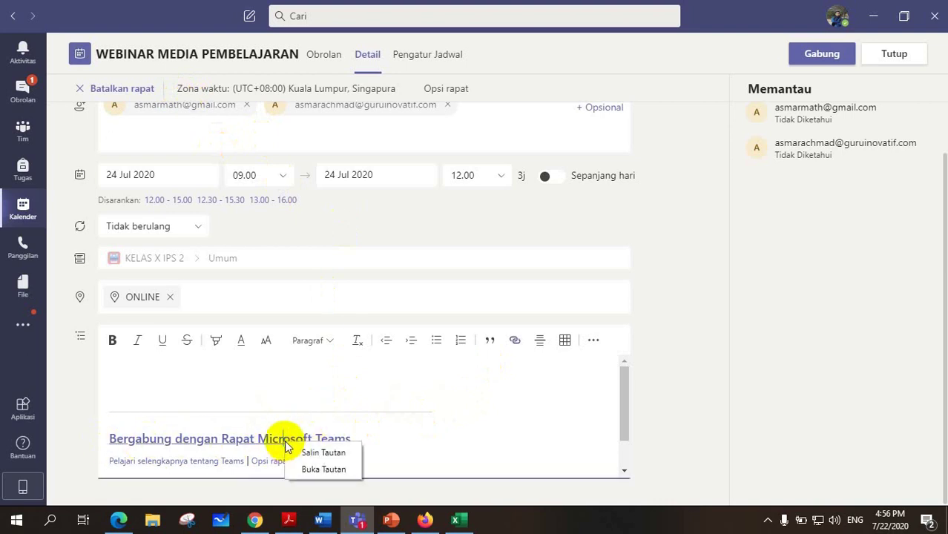
pyautogui.click(320, 453)
pyautogui.scroll(1, 470, 371)
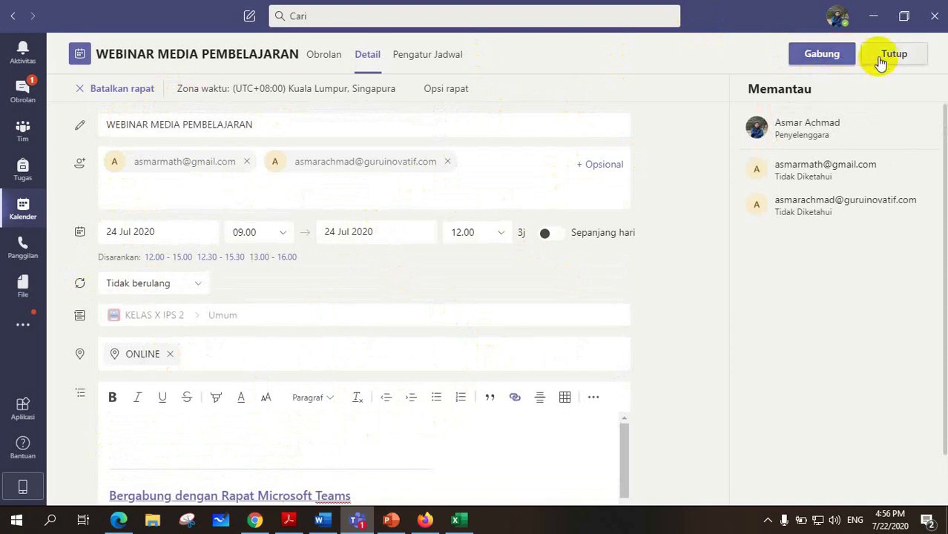
pyautogui.click(22, 208)
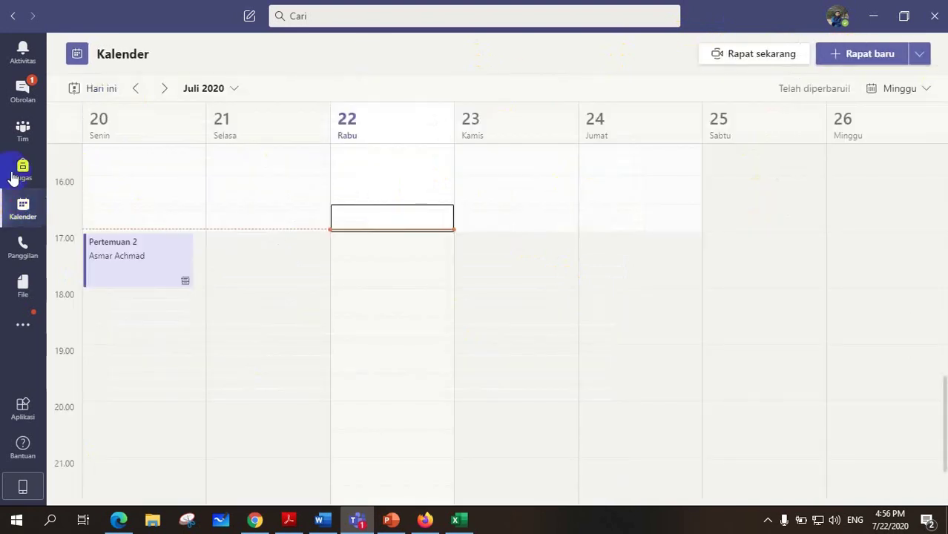
# Check the KELAS X IPS 2 team's posts, then return to the grid of all teams.
pyautogui.click(23, 130)
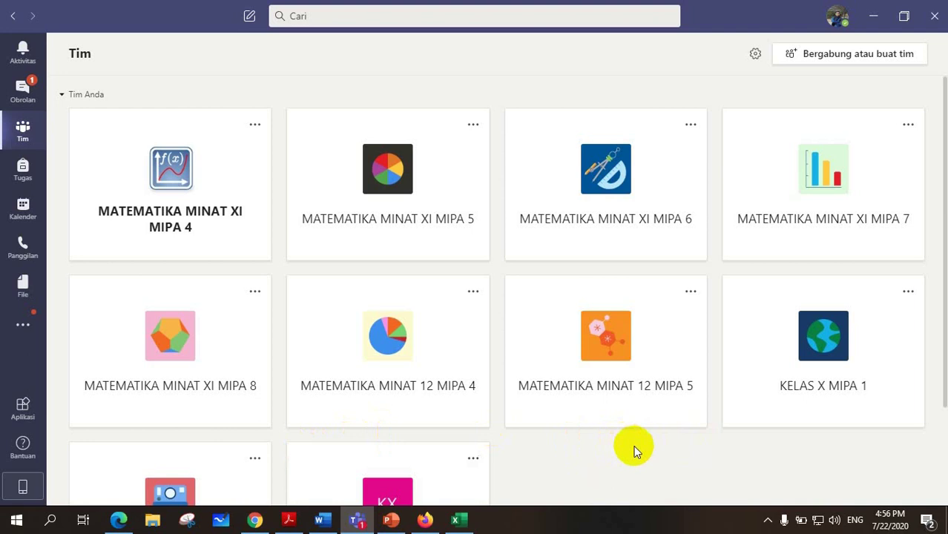
pyautogui.scroll(-2, 635, 446)
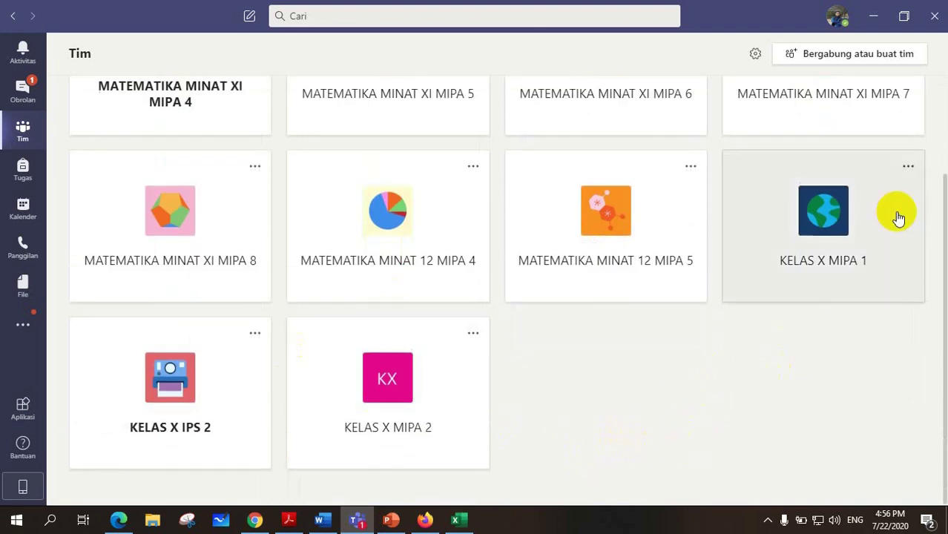
pyautogui.click(175, 386)
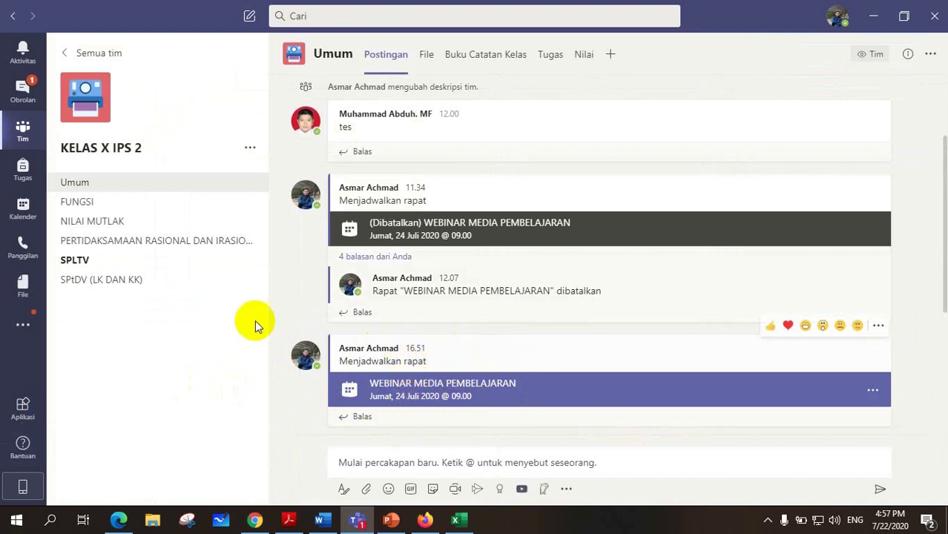
pyautogui.click(22, 134)
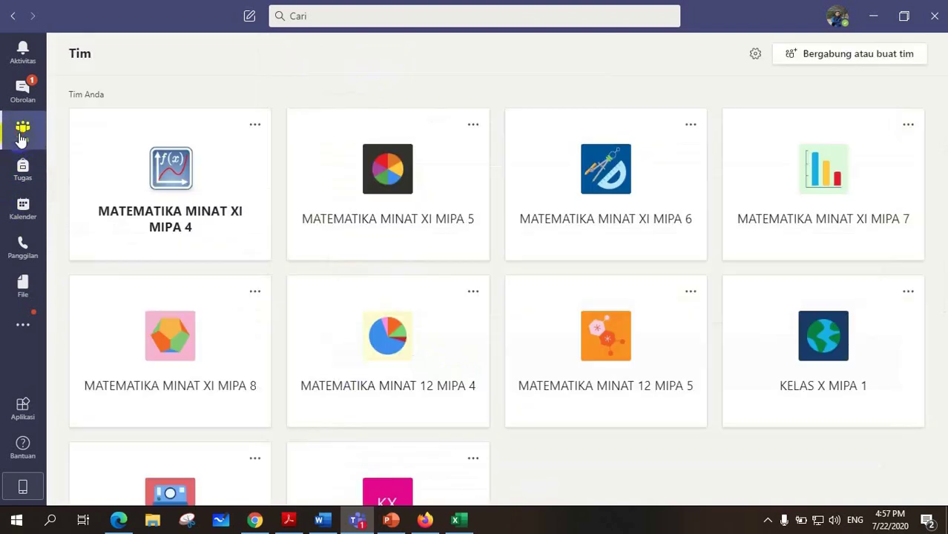
pyautogui.scroll(-2, 524, 423)
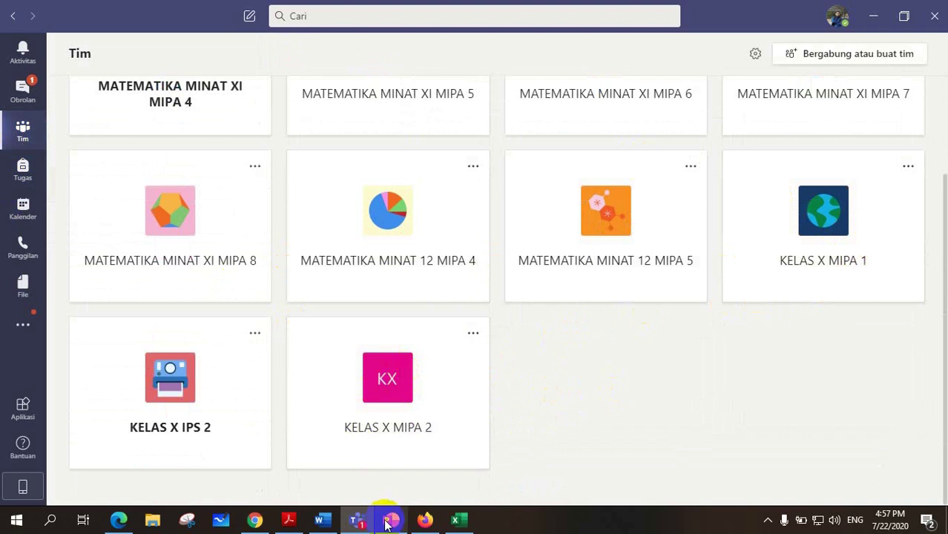
# Go to bit.ly in a new Firefox tab.
pyautogui.click(425, 522)
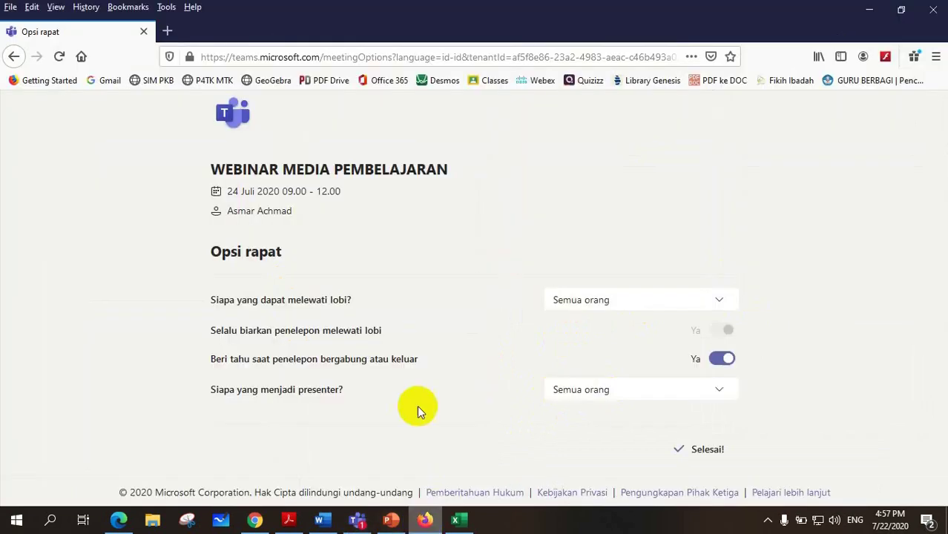
pyautogui.click(167, 30)
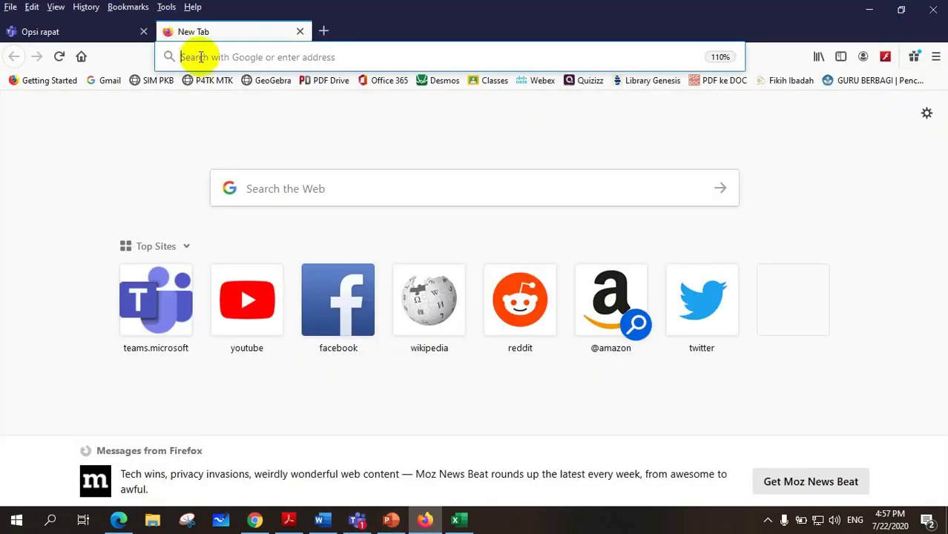
pyautogui.write('bit')
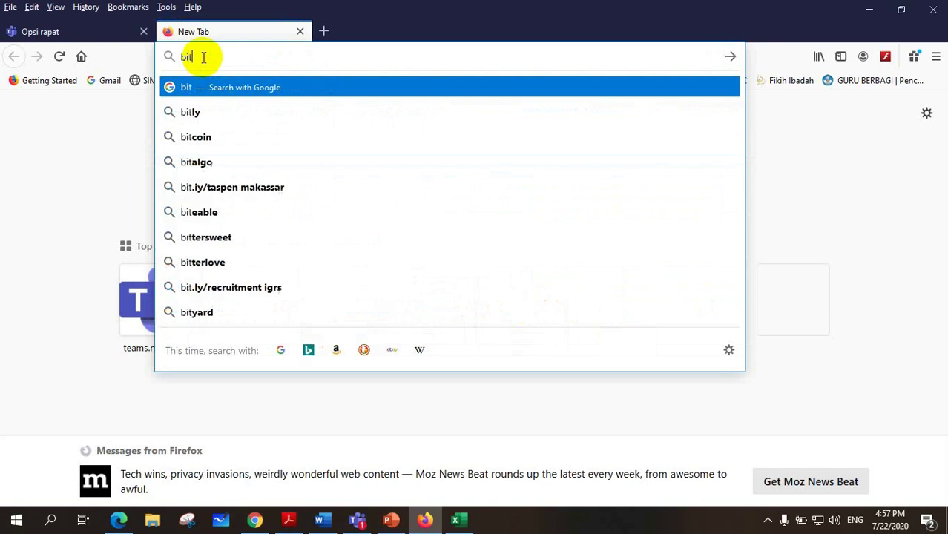
pyautogui.write('.ly')
pyautogui.press('Return')
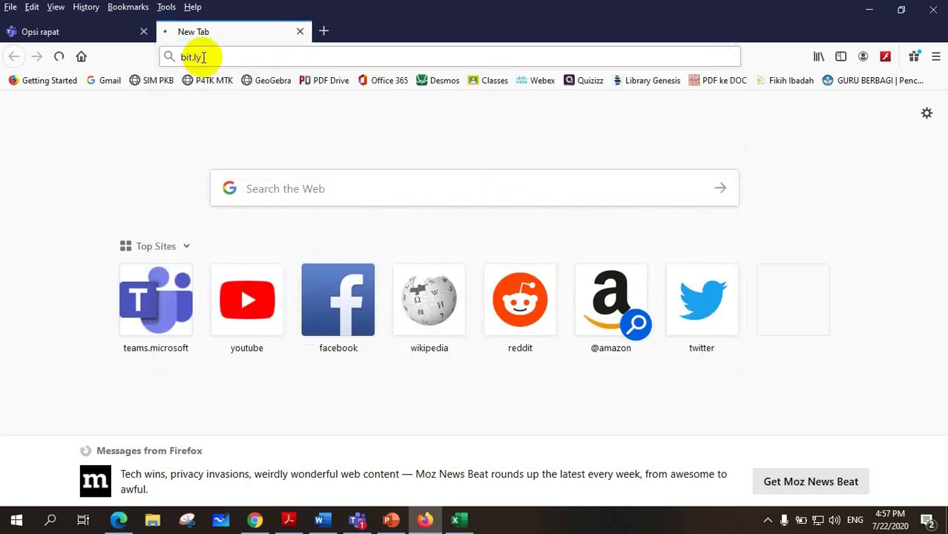
pyautogui.scroll(-5, 337, 295)
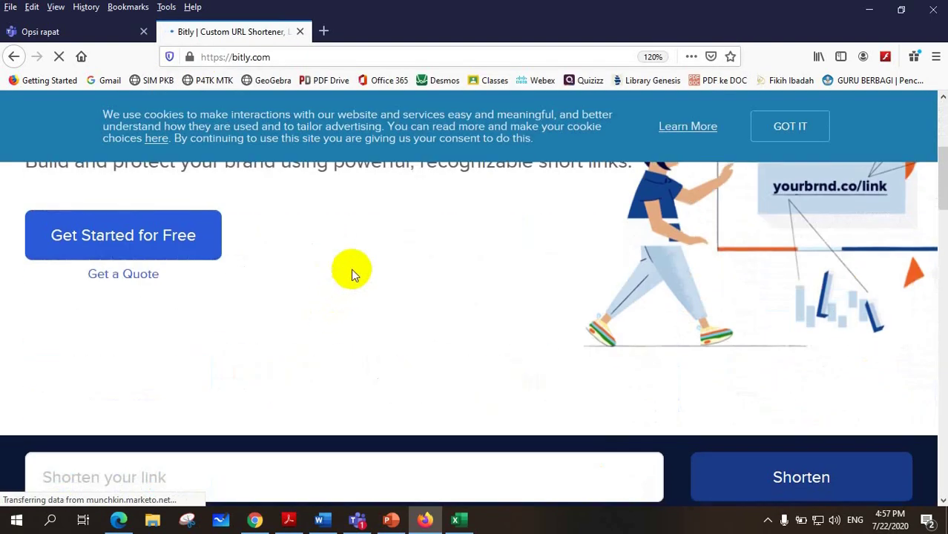
pyautogui.click(159, 300)
pyautogui.hotkey('ctrl', 'v')
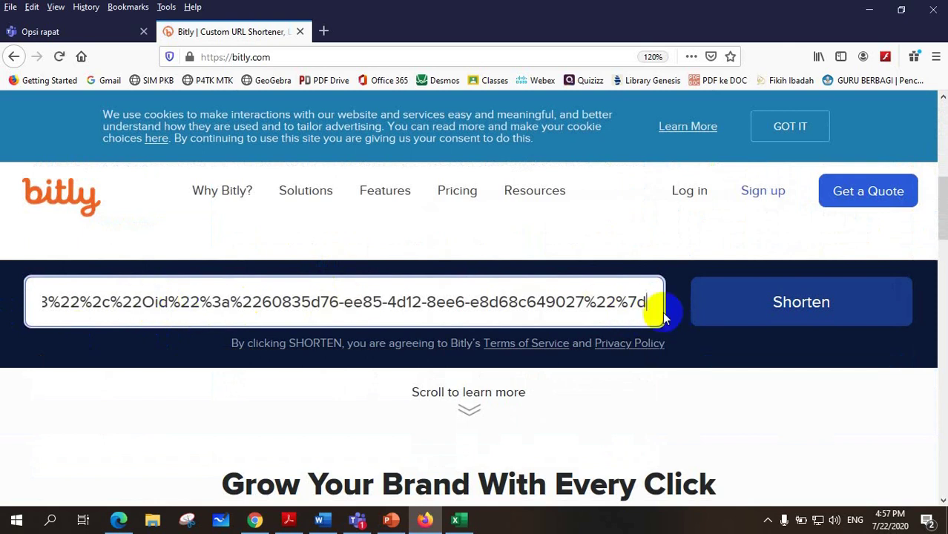
pyautogui.click(800, 310)
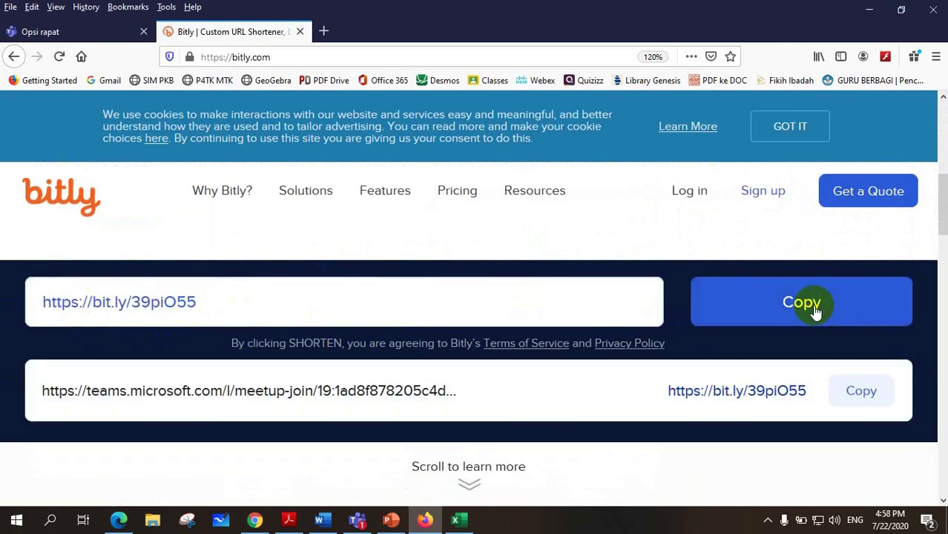
pyautogui.click(805, 301)
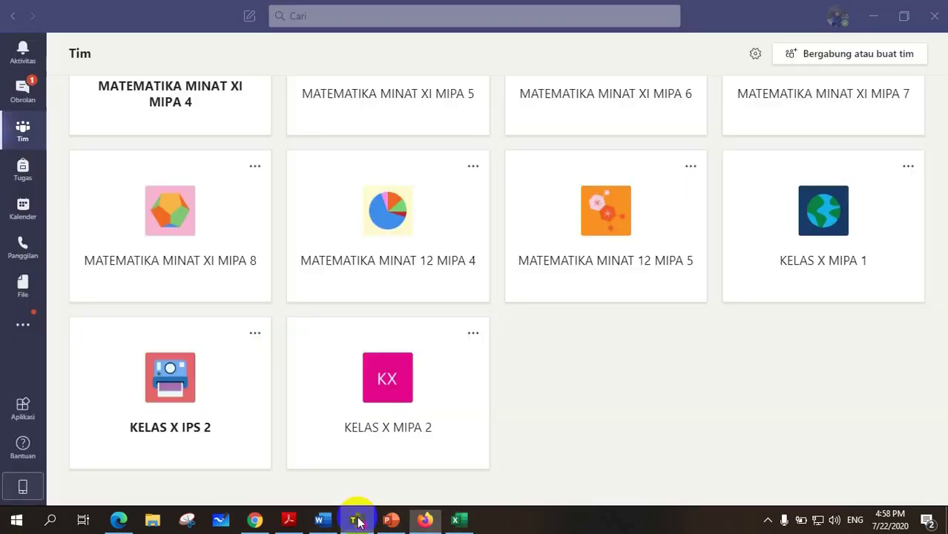
pyautogui.click(358, 520)
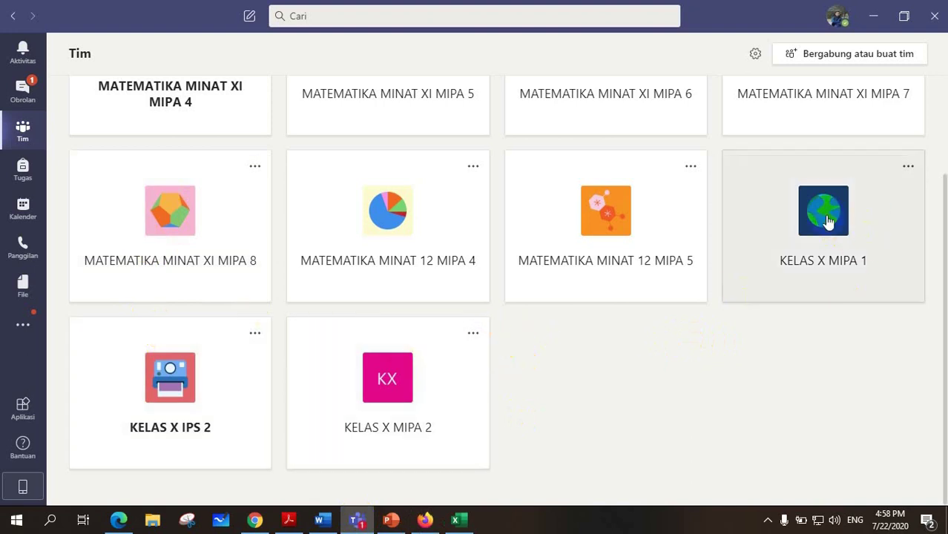
# Start a new announcement post in the KELAS X MIPA 1 team.
pyautogui.click(828, 220)
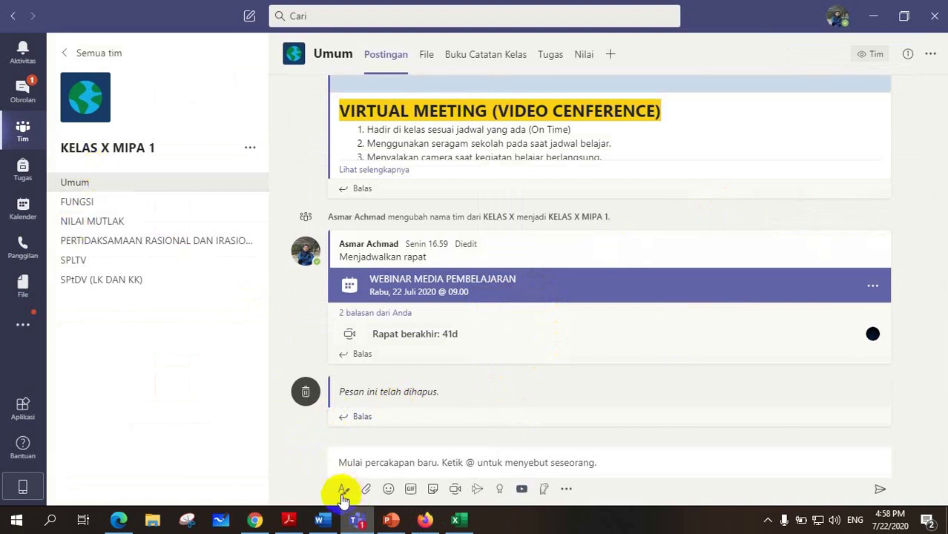
pyautogui.click(343, 489)
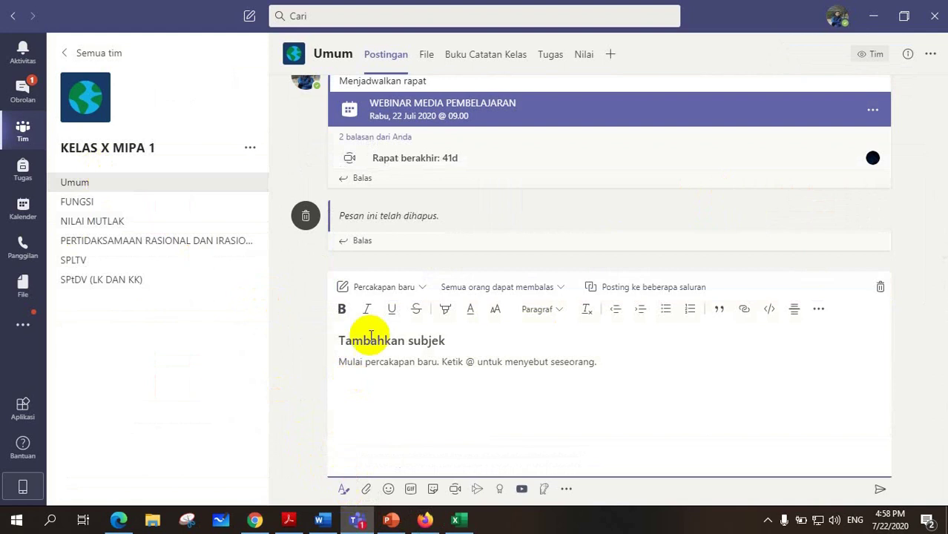
pyautogui.click(421, 290)
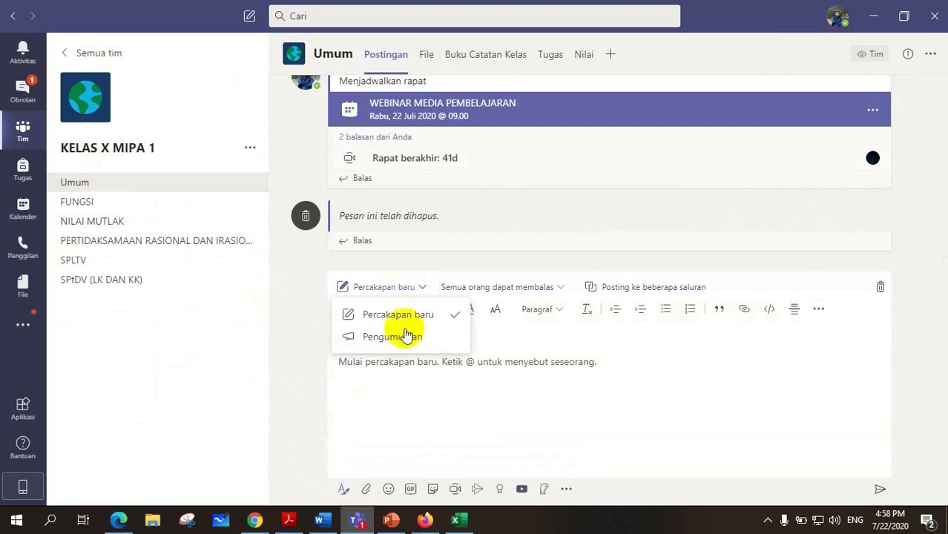
pyautogui.click(375, 339)
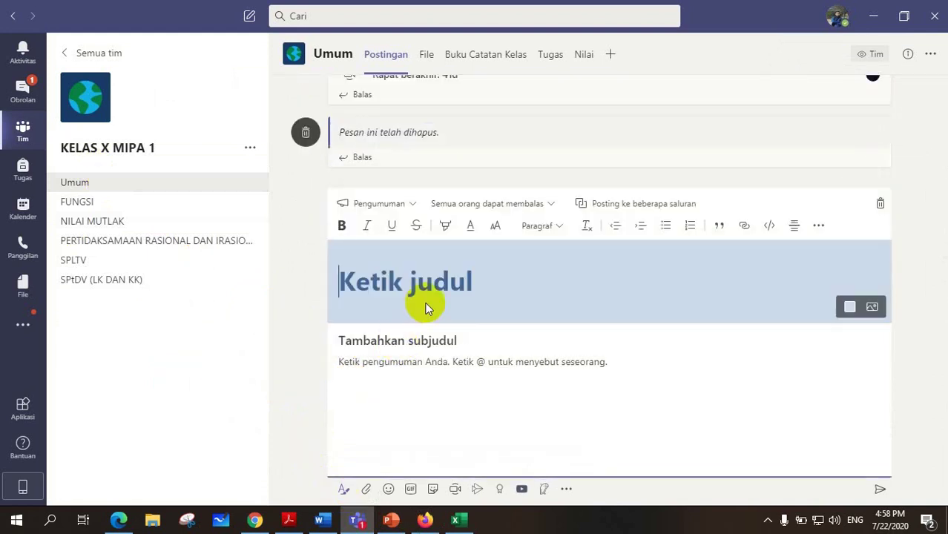
# Title the announcement 'UNDANGAN WEBINAR MEDIA PEMBELAJARAN', correcting the misspelled ending.
pyautogui.write('UNDANGAN')
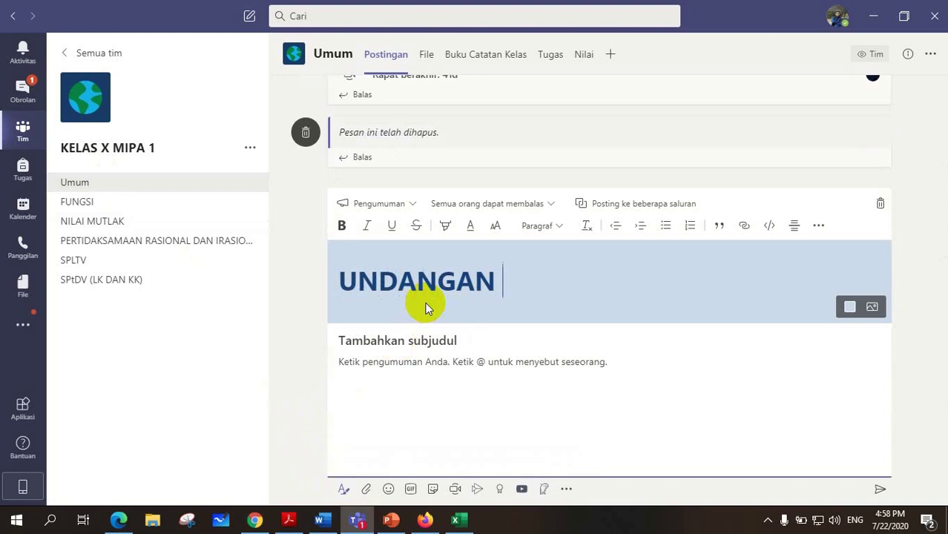
pyautogui.write(' WEBINAR MEDIA PEMBE')
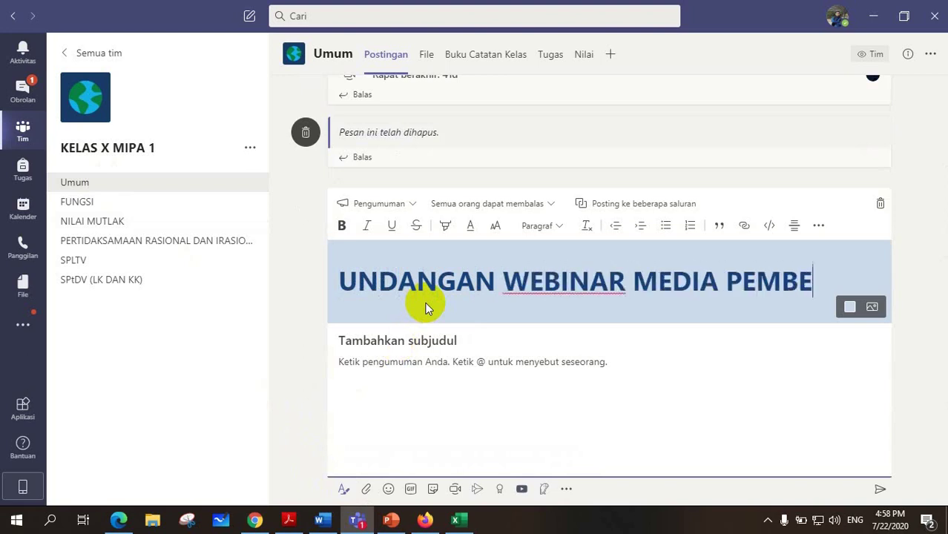
pyautogui.write('LAJRA')
pyautogui.press('BackSpace')
pyautogui.press('BackSpace')
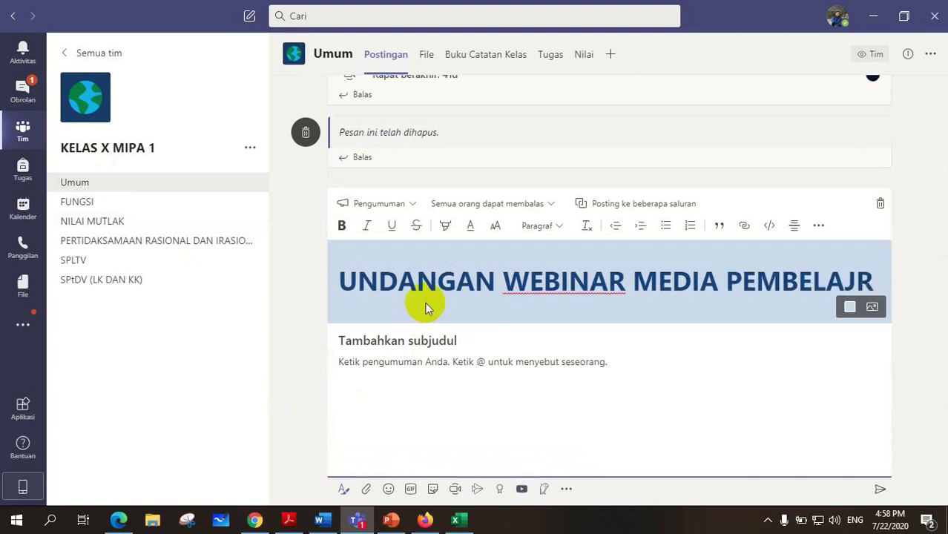
pyautogui.write('ARAN')
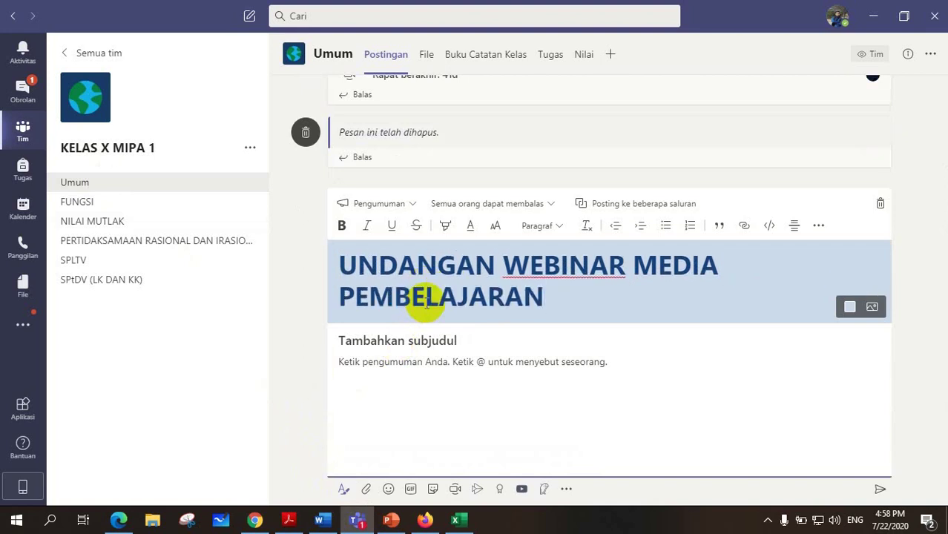
# Use the megaphone banner illustration as the headline background.
pyautogui.click(872, 307)
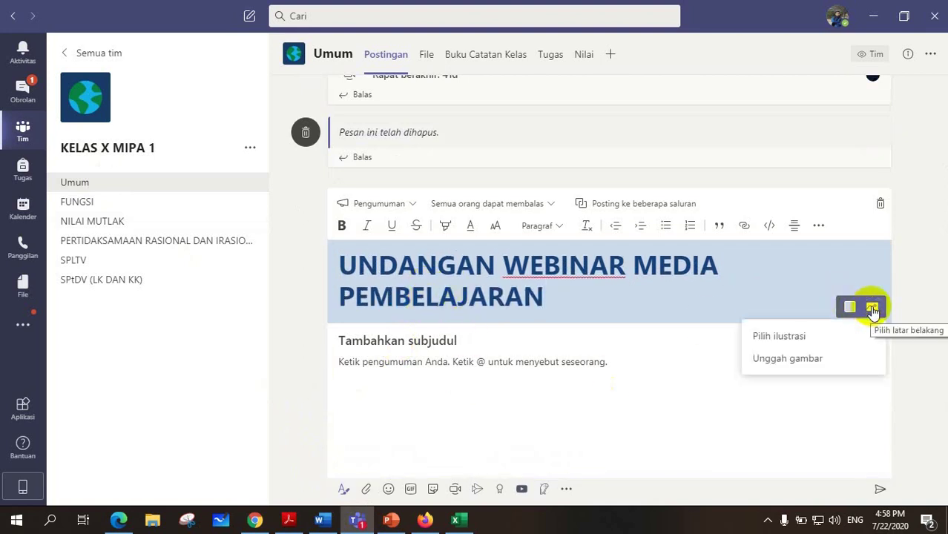
pyautogui.click(788, 338)
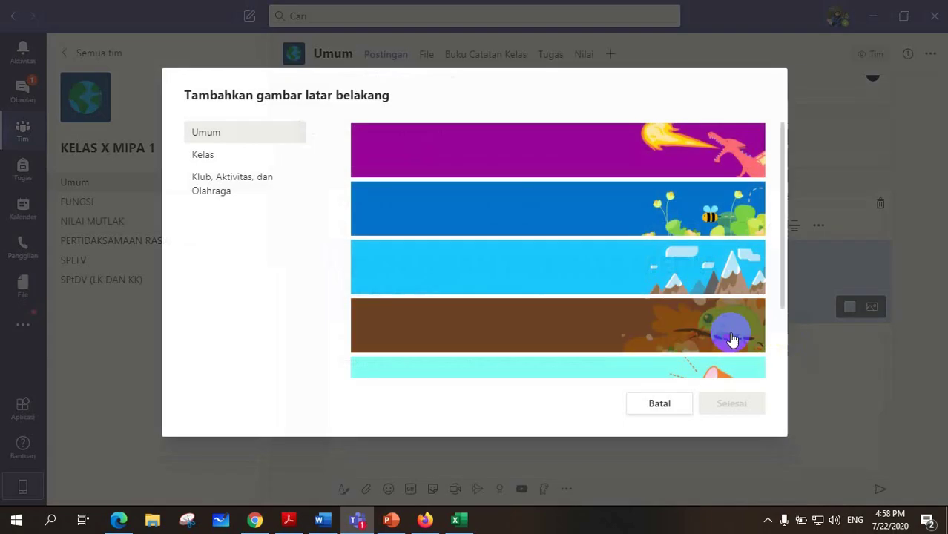
pyautogui.scroll(-3, 732, 339)
pyautogui.click(708, 285)
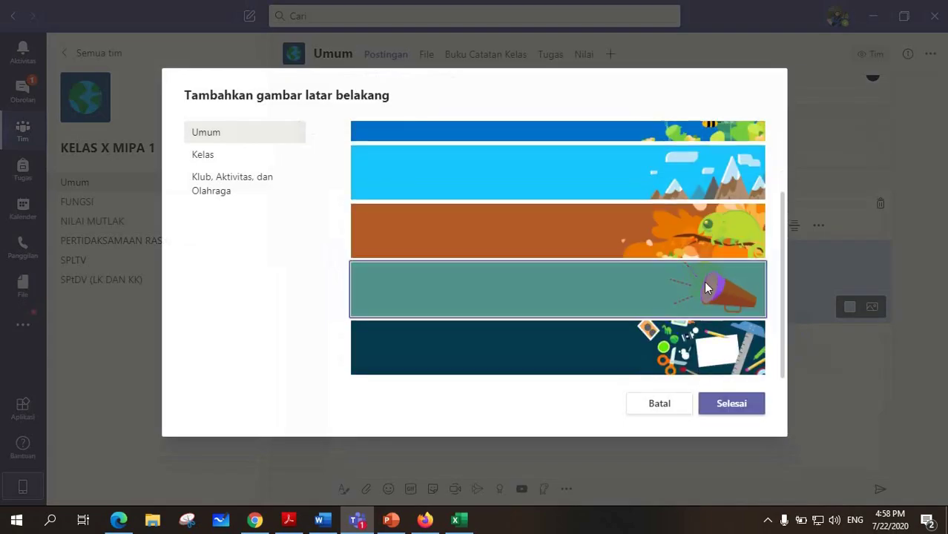
pyautogui.click(730, 405)
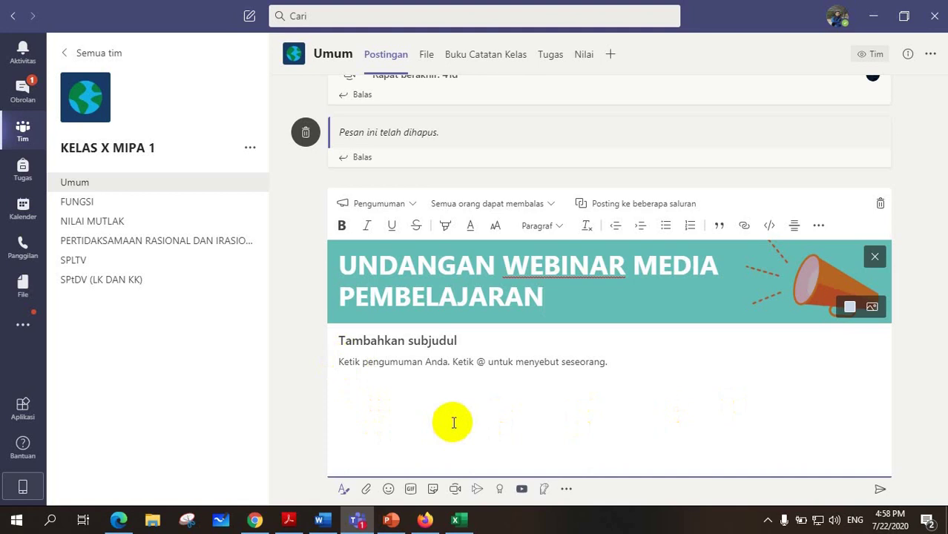
# Write the subtitle and body with date and time, and paste the bit.ly webinar link.
pyautogui.click(341, 340)
pyautogui.write('WEBINAR MEDIA PEMBELAJARAN')
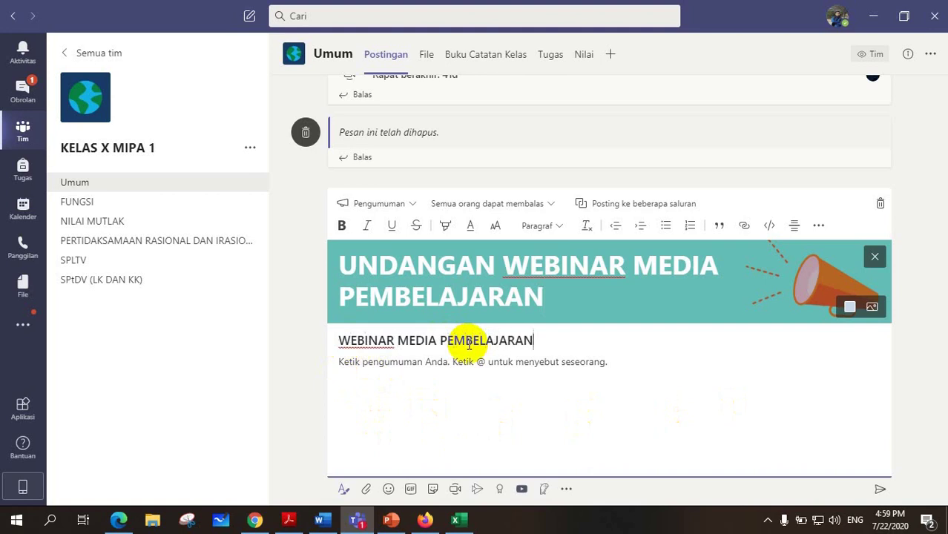
pyautogui.click(350, 362)
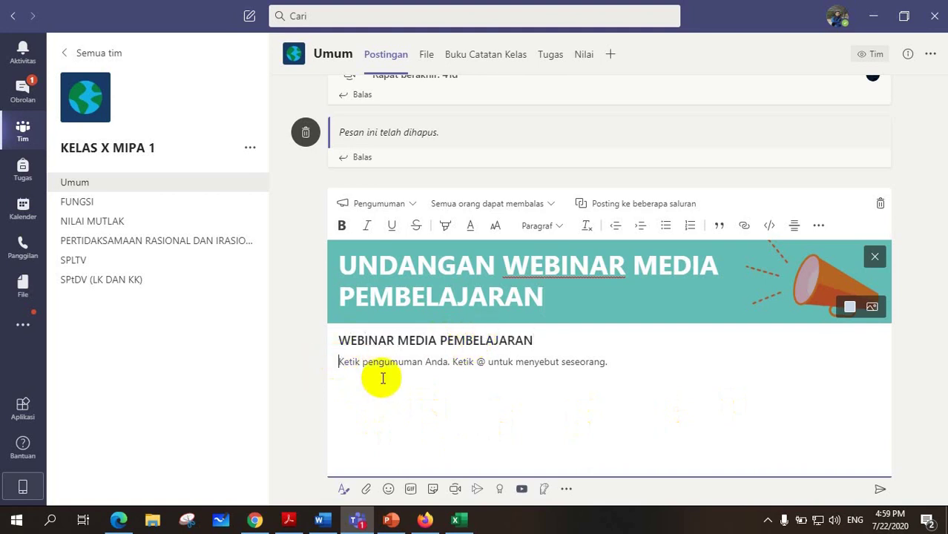
pyautogui.write('Hari/Tanggal : Jumat, 24 Juli 2020')
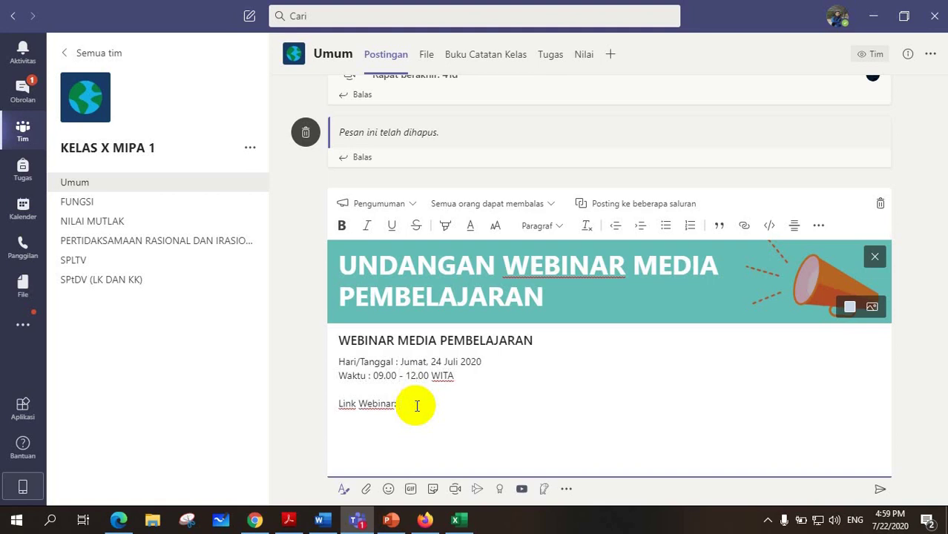
pyautogui.hotkey('ctrl', 'v')
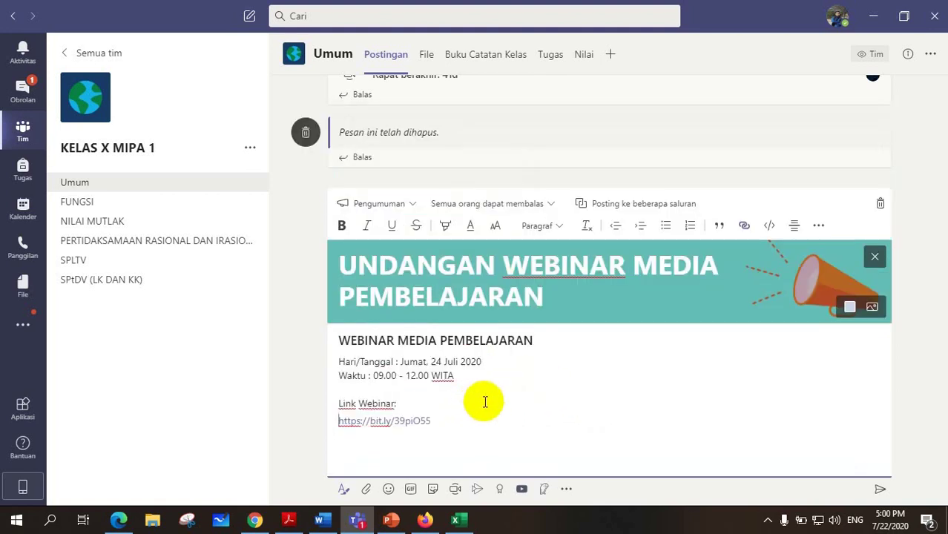
# Put the webinar link on its own line and make the date, time and link text Besar.
pyautogui.click(481, 402)
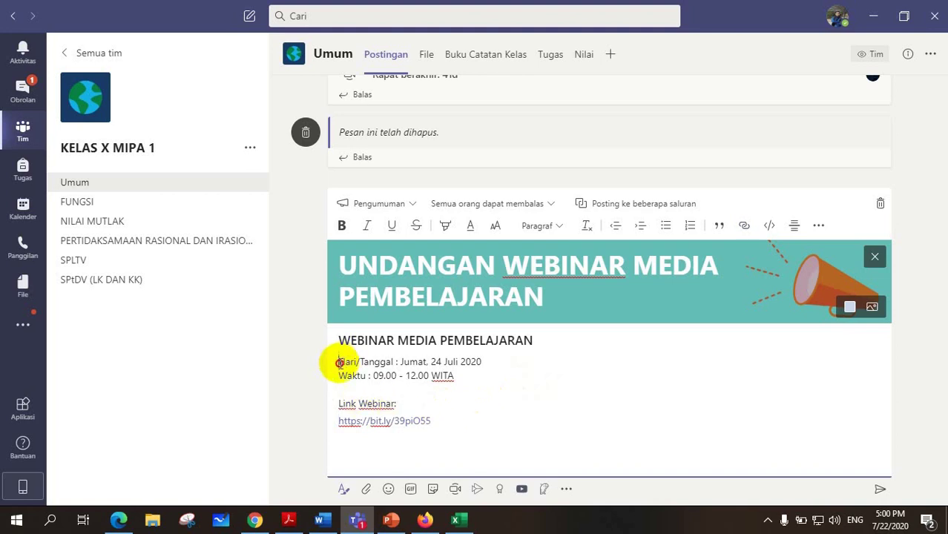
pyautogui.moveTo(338, 363); pyautogui.dragTo(446, 423)
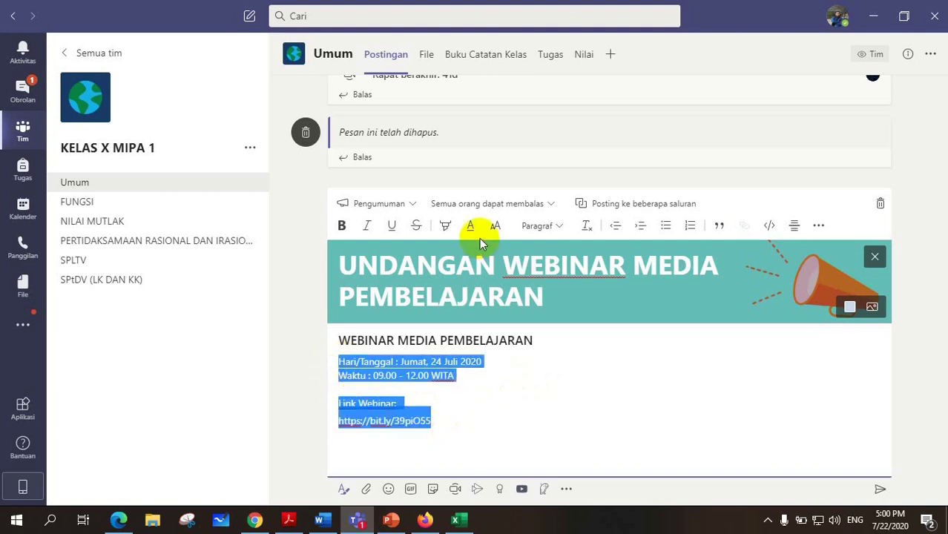
pyautogui.click(497, 227)
pyautogui.click(479, 163)
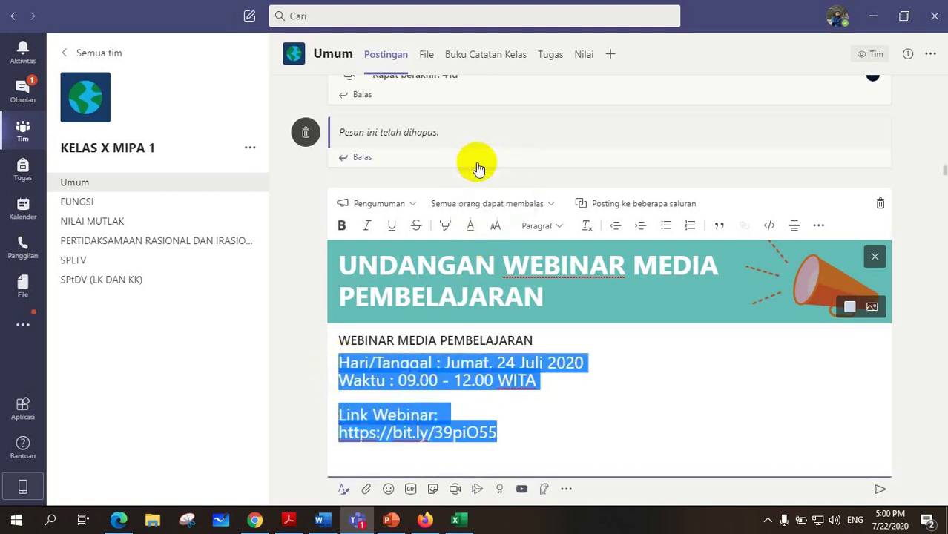
pyautogui.click(612, 397)
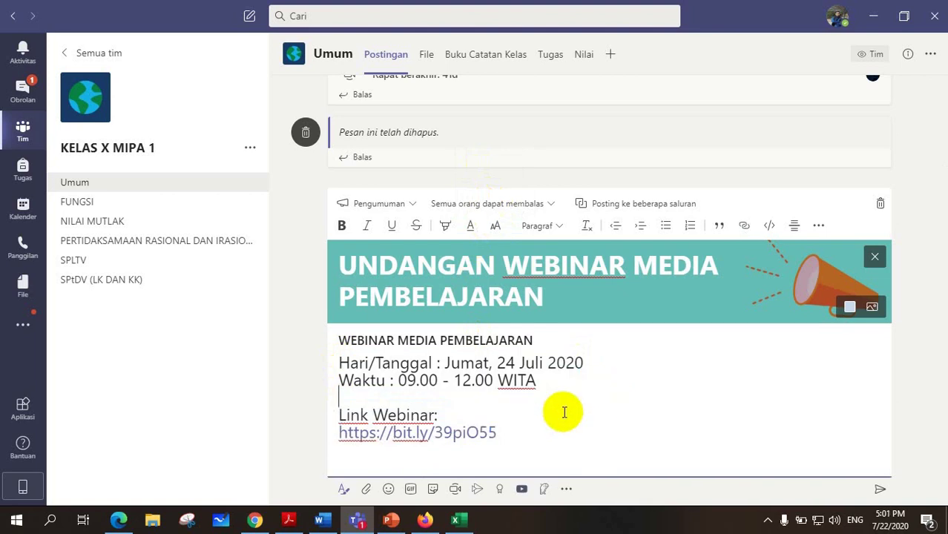
pyautogui.press('Return')
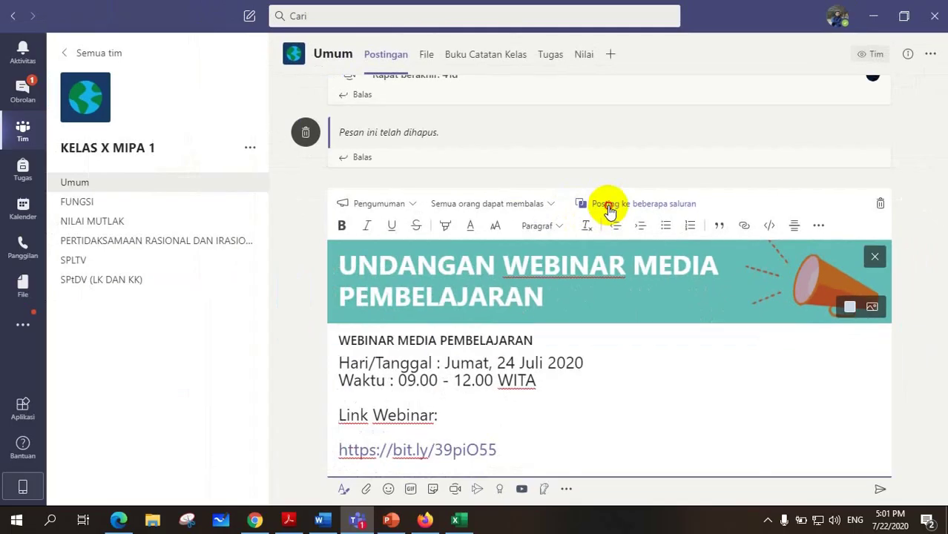
# Add KELAS X MIPA 2's Umum channel as a second destination for the announcement.
pyautogui.click(607, 207)
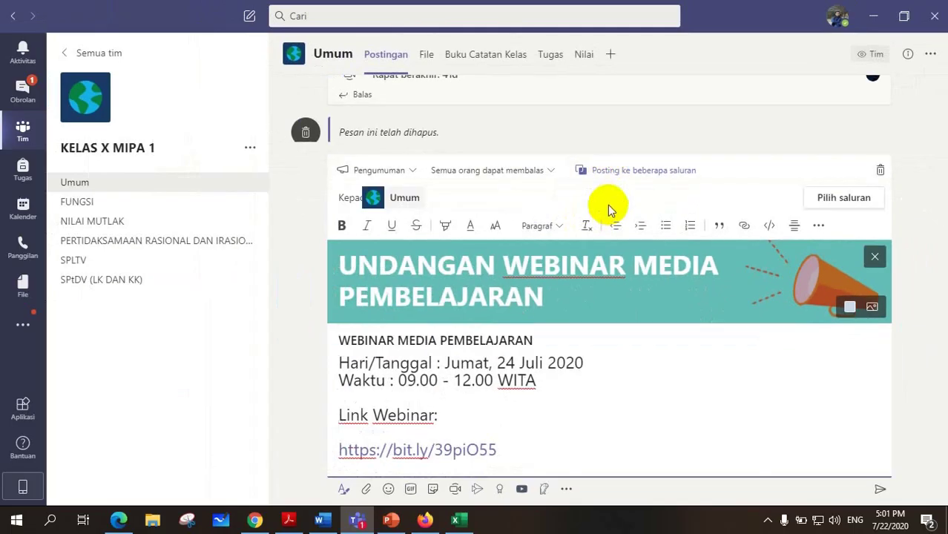
pyautogui.click(830, 201)
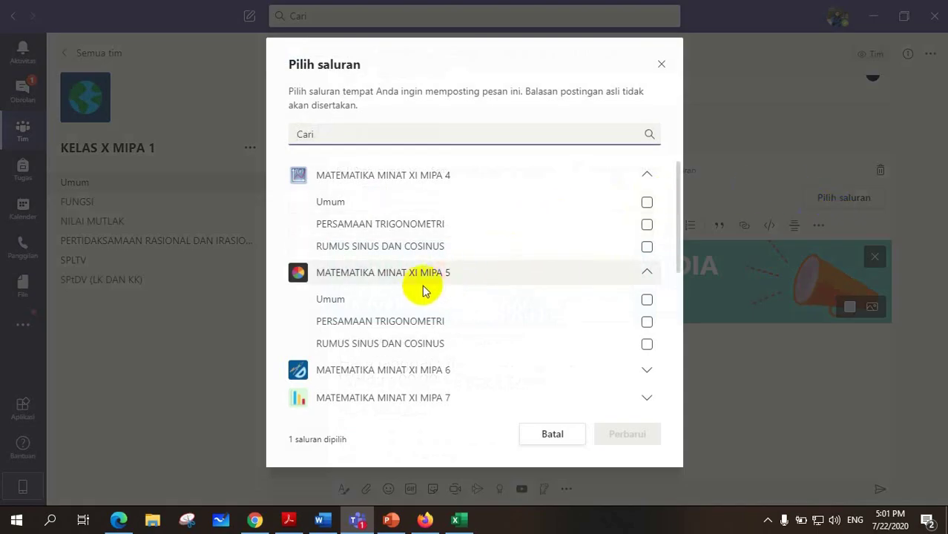
pyautogui.scroll(-5, 417, 290)
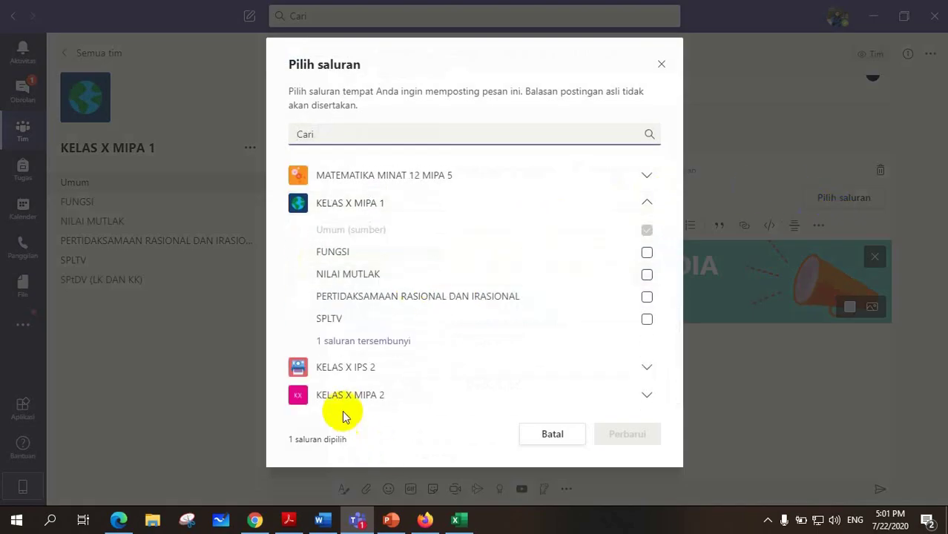
pyautogui.click(370, 394)
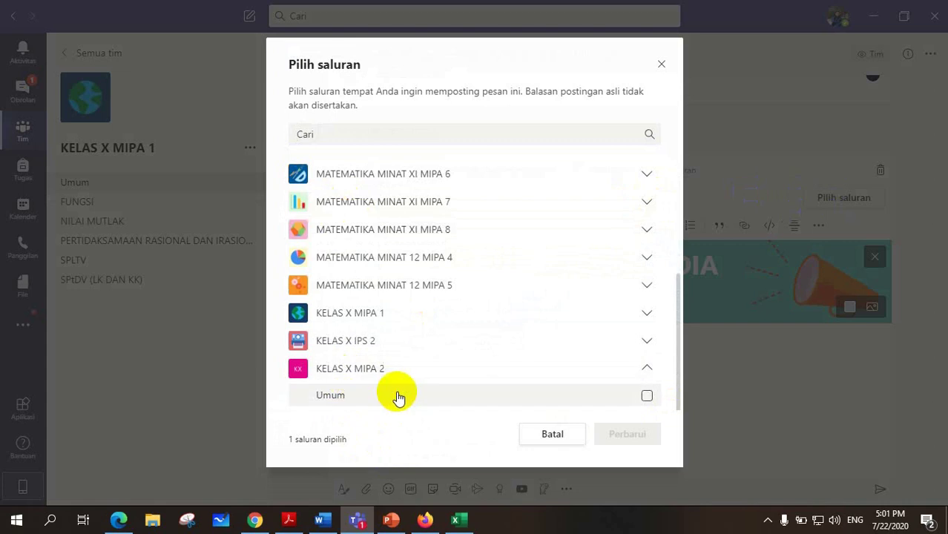
pyautogui.click(647, 398)
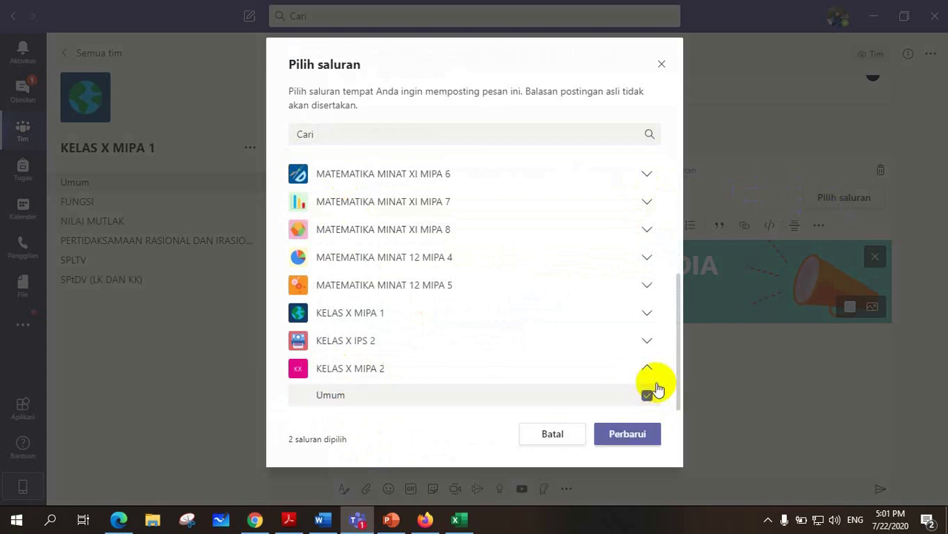
pyautogui.click(625, 437)
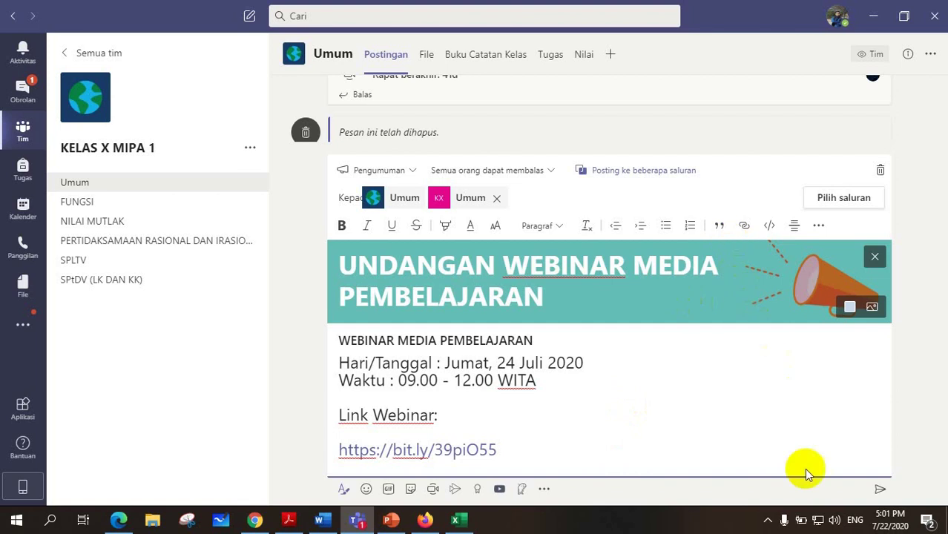
# Post the announcement, confirm it shows in KELAS X MIPA 2, and return to the team grid.
pyautogui.click(880, 492)
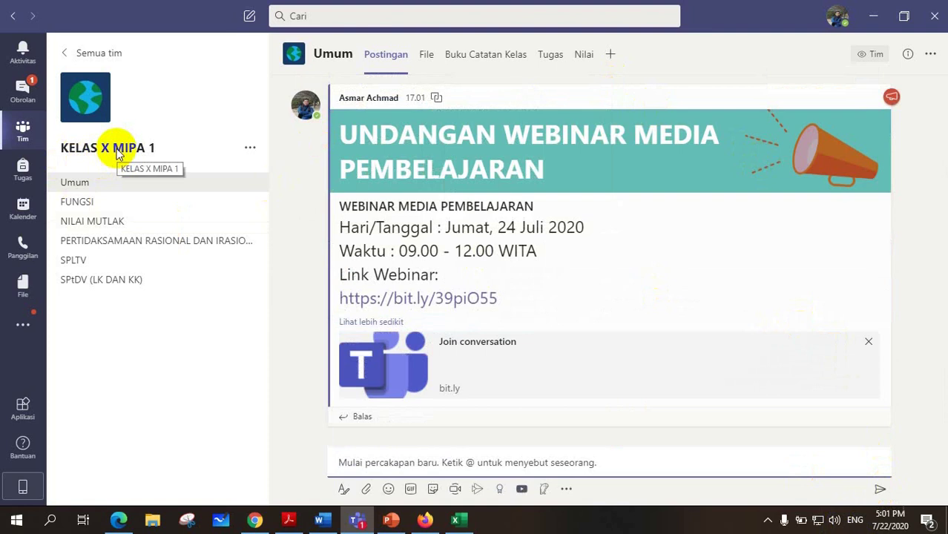
pyautogui.click(94, 57)
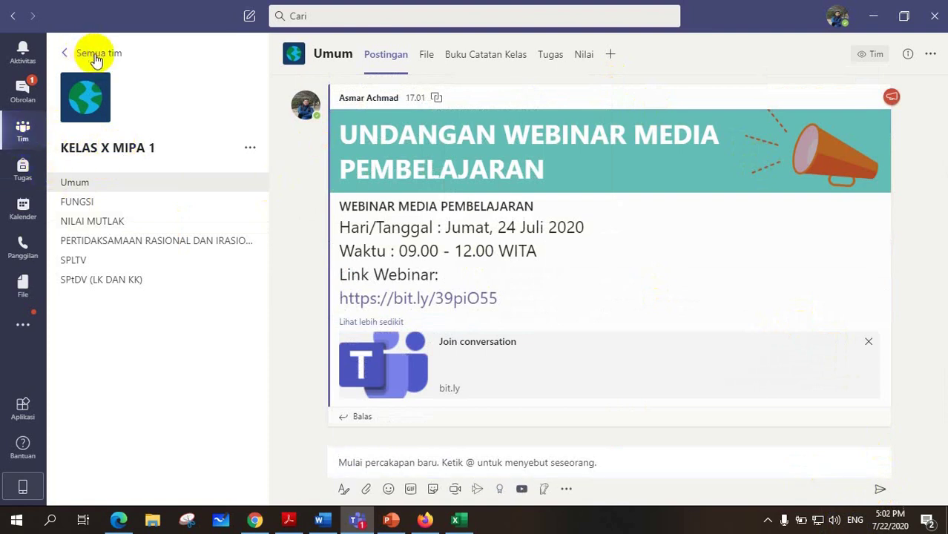
pyautogui.scroll(-2, 401, 371)
pyautogui.click(403, 393)
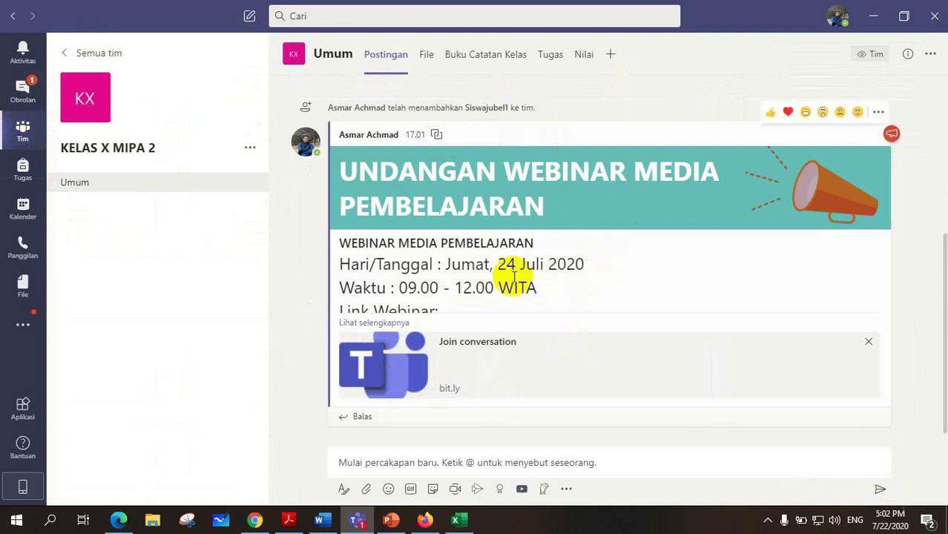
pyautogui.click(89, 56)
pyautogui.scroll(-2, 259, 296)
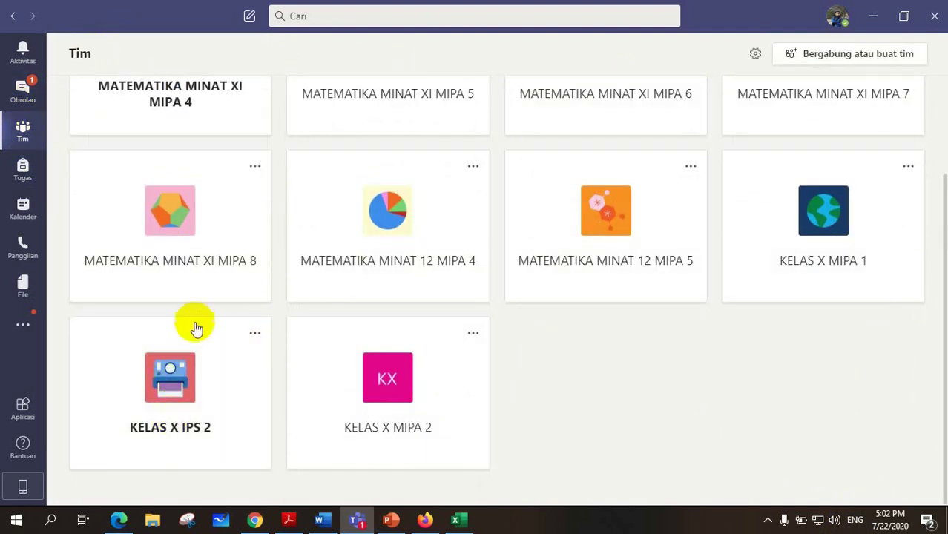
pyautogui.click(174, 368)
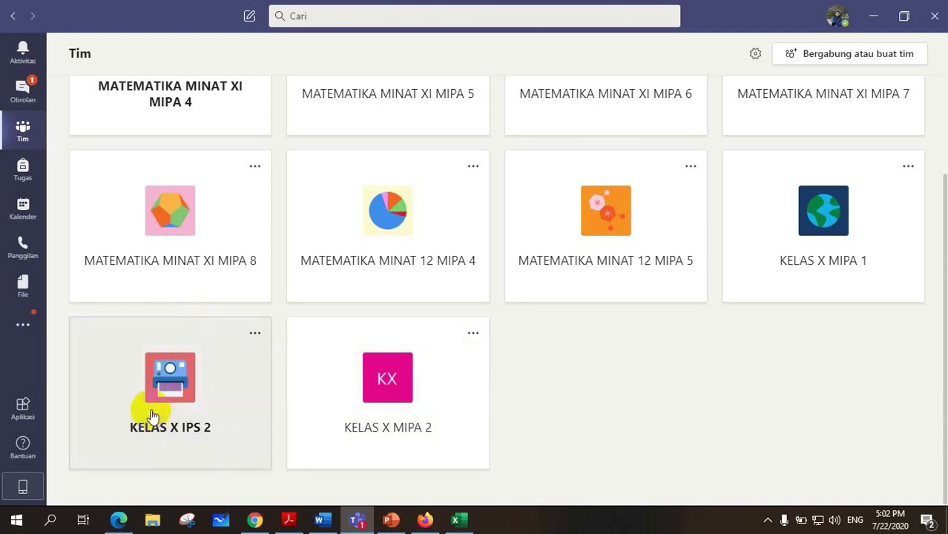
# Open the webinar meeting from the KELAS X IPS 2 channel post, then close it.
pyautogui.click(170, 387)
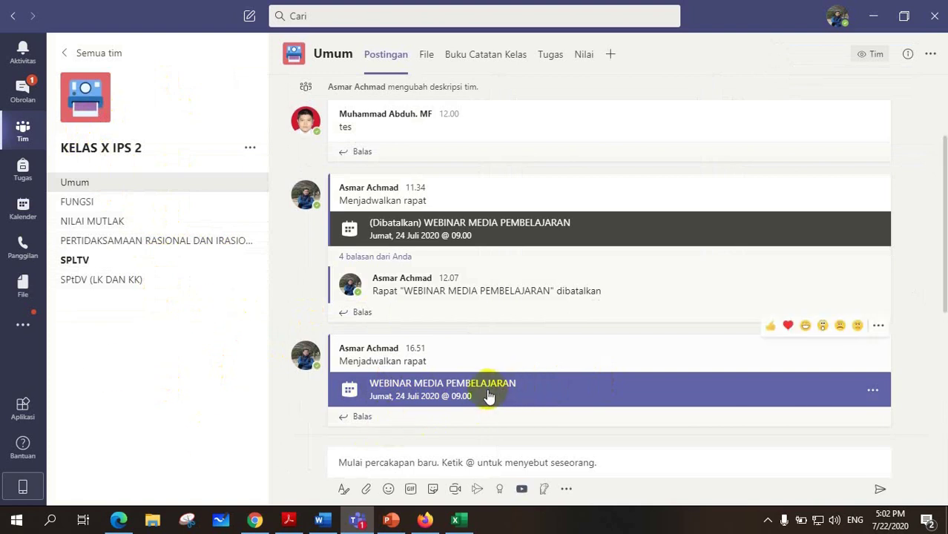
pyautogui.click(548, 393)
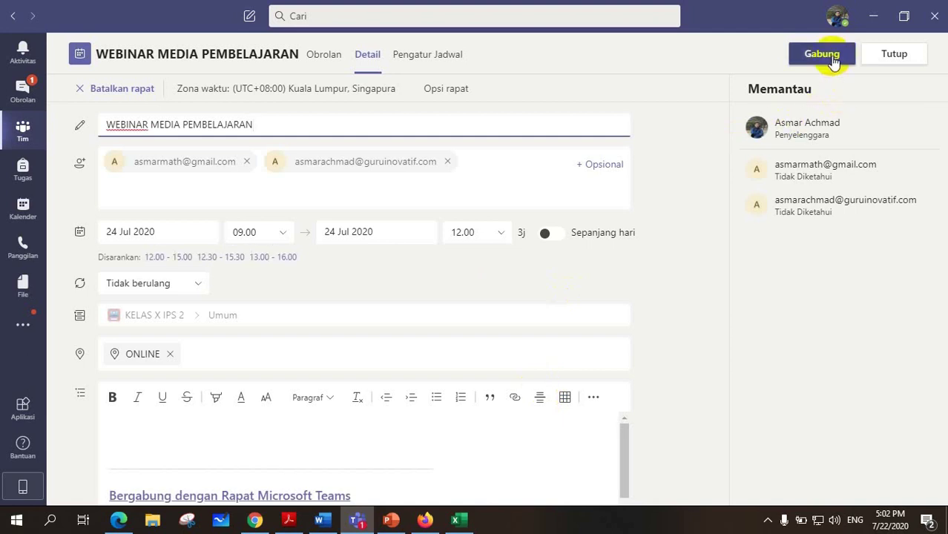
pyautogui.click(884, 60)
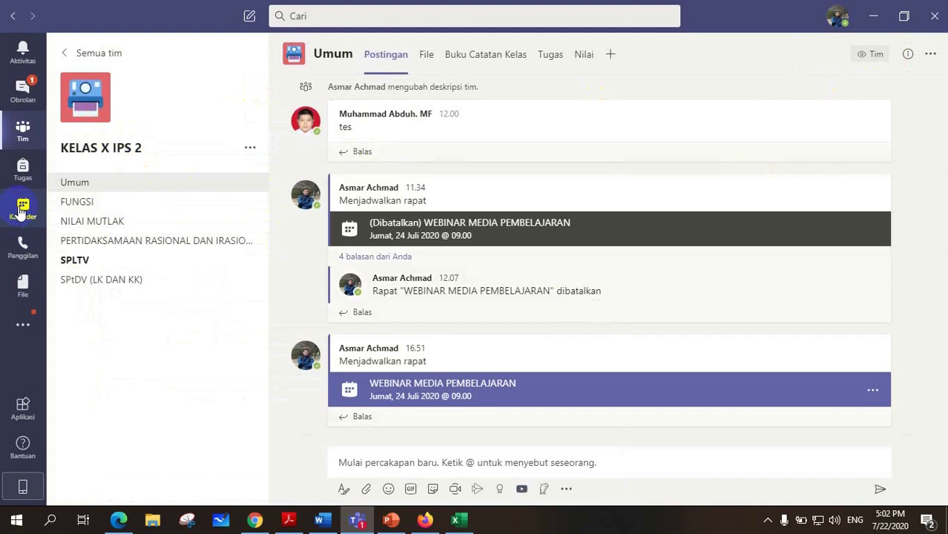
# Open the 24 July 09.00 WEBINAR MEDIA PEMBELAJARAN event from the calendar.
pyautogui.click(23, 211)
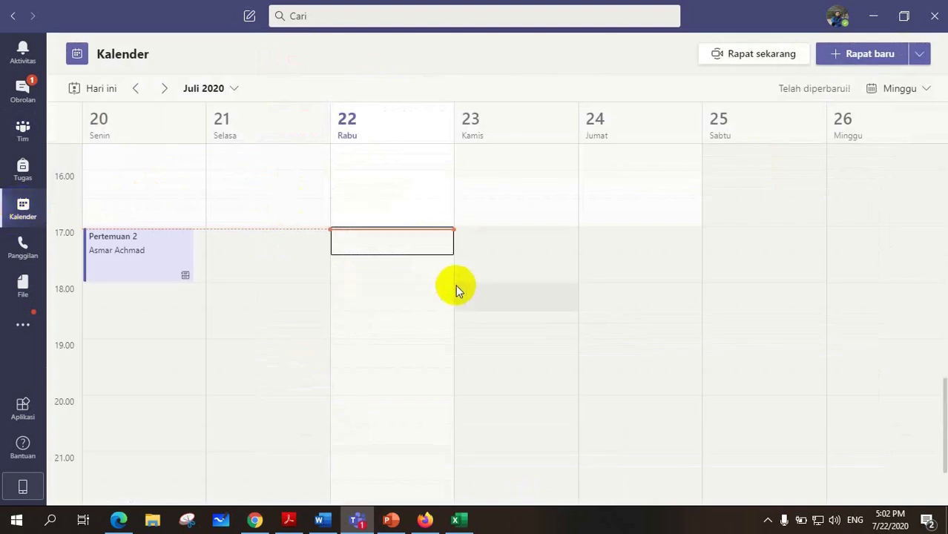
pyautogui.scroll(5, 534, 282)
pyautogui.scroll(2, 613, 279)
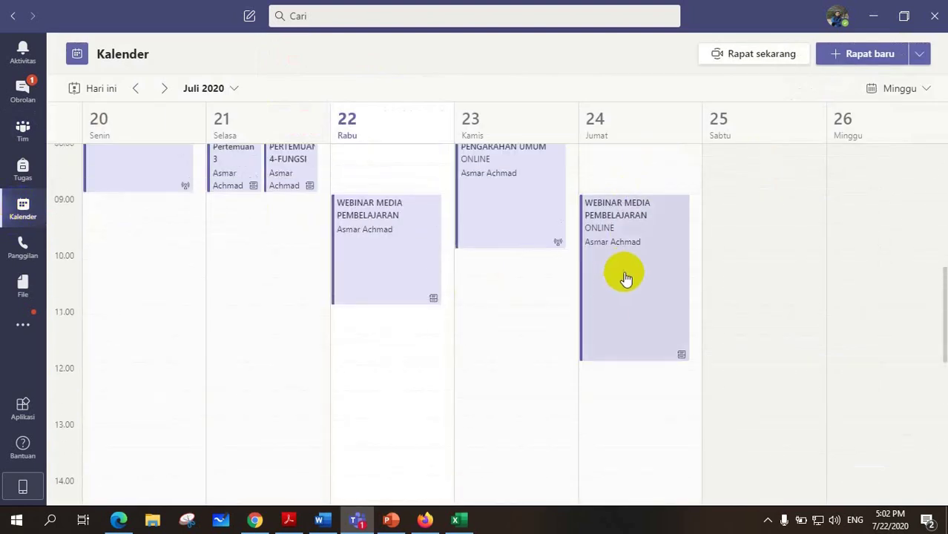
pyautogui.click(633, 249)
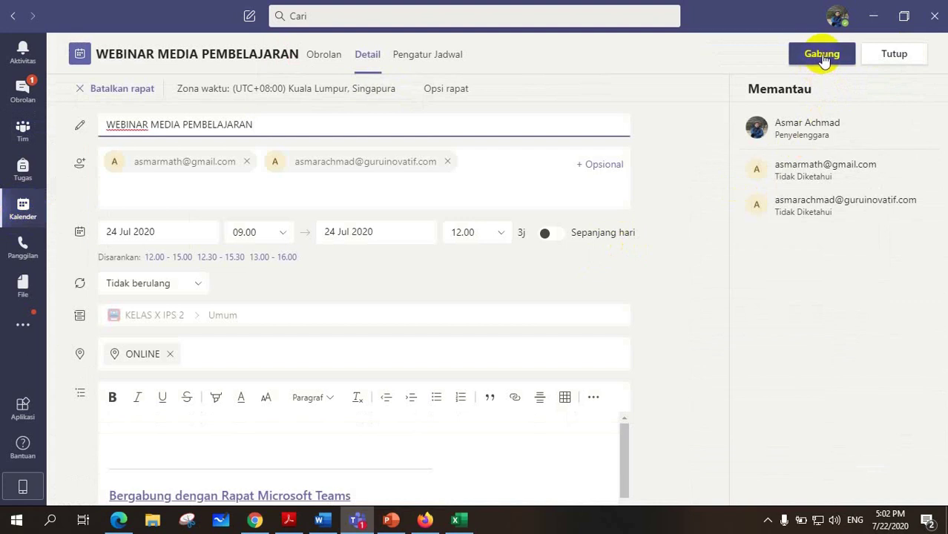
# Open the webinar's audio and video join screen, then bring a blank Chrome tab forward.
pyautogui.click(822, 55)
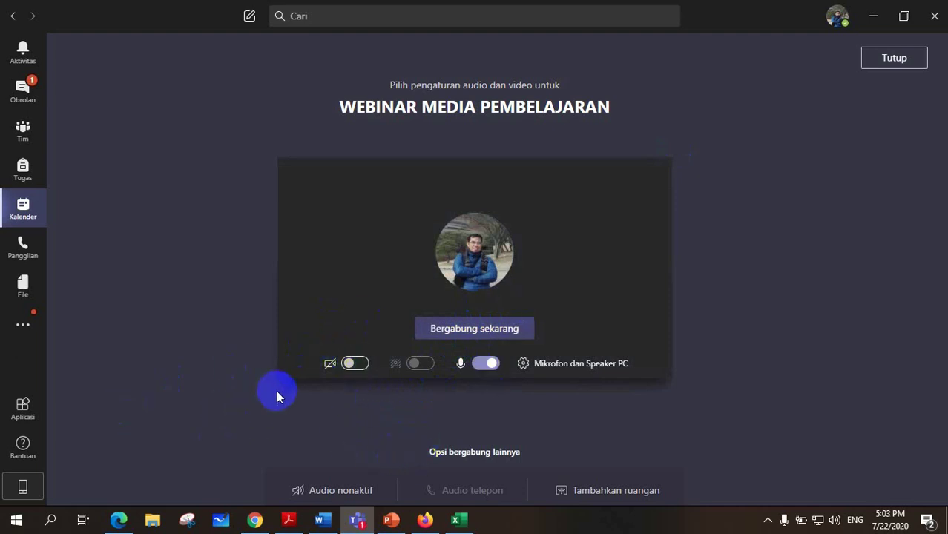
pyautogui.click(424, 519)
pyautogui.click(254, 519)
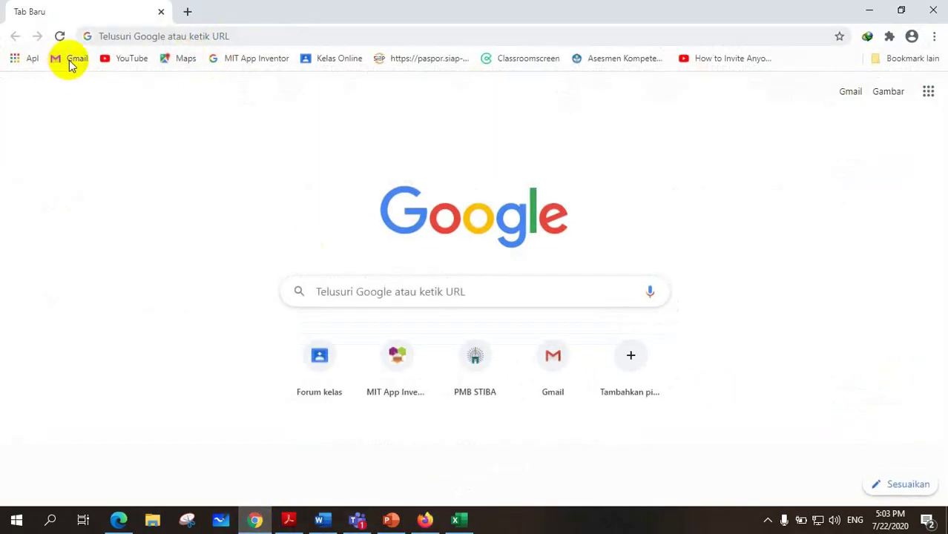
# Sign in to Gmail with the suggested account address and its password to reach the inbox.
pyautogui.click(71, 59)
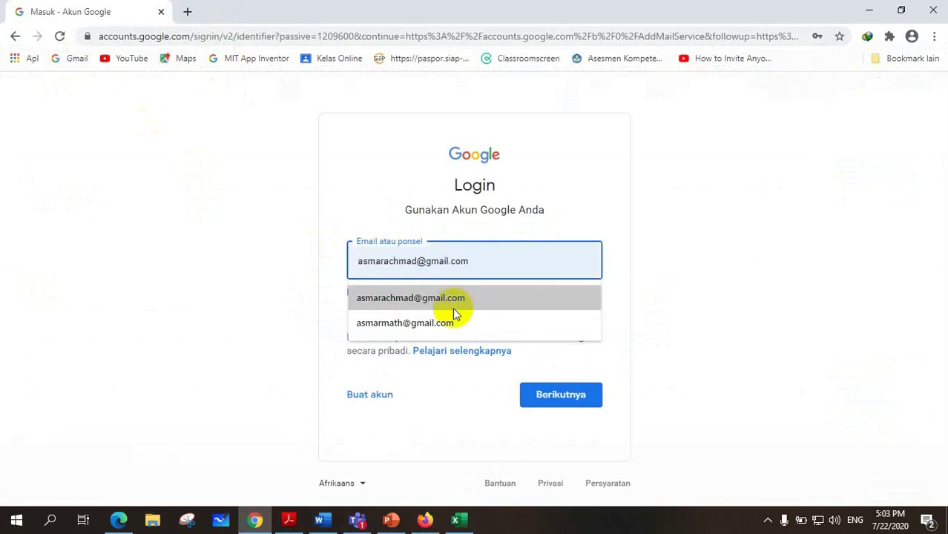
pyautogui.click(427, 324)
pyautogui.click(548, 393)
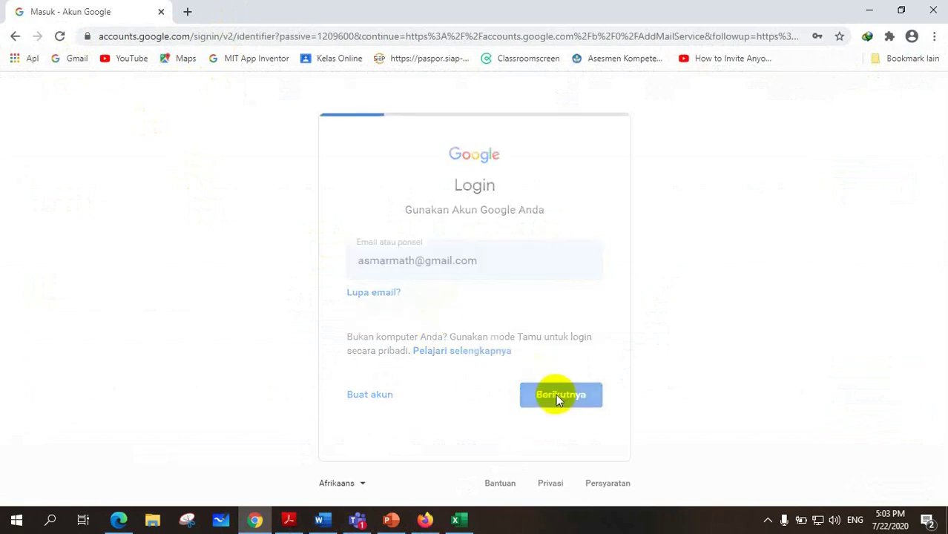
pyautogui.click(568, 337)
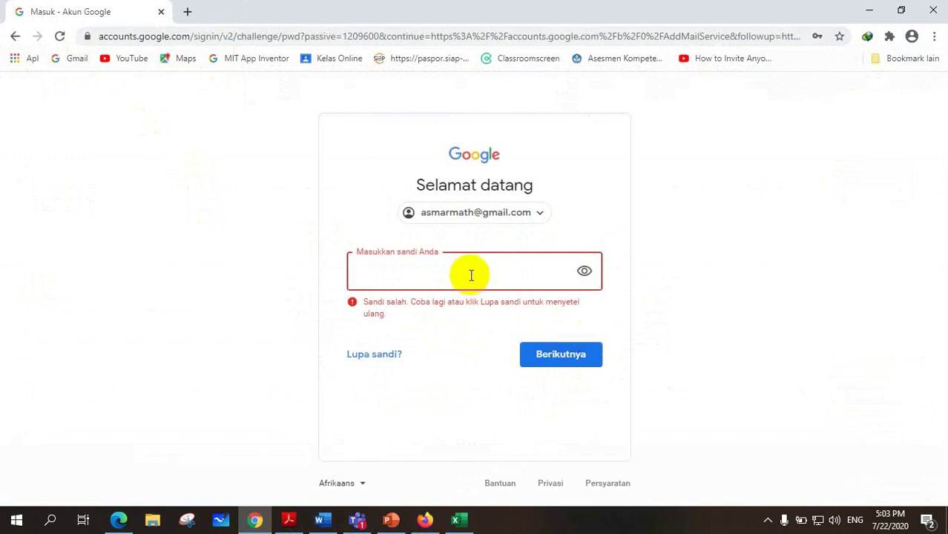
pyautogui.write('•')
pyautogui.click(560, 358)
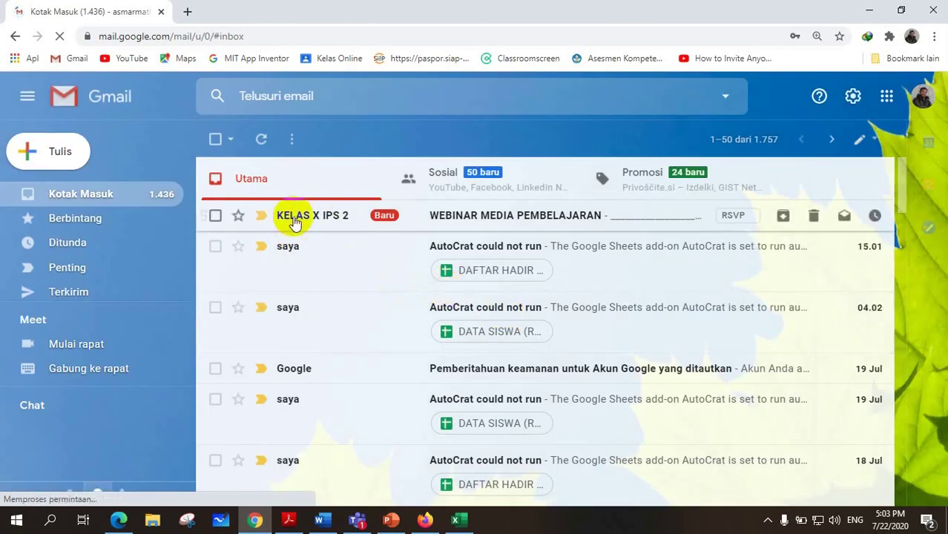
# Follow the WEBINAR MEDIA PEMBELAJARAN email's Teams link and choose joining on the web over the app.
pyautogui.click(467, 216)
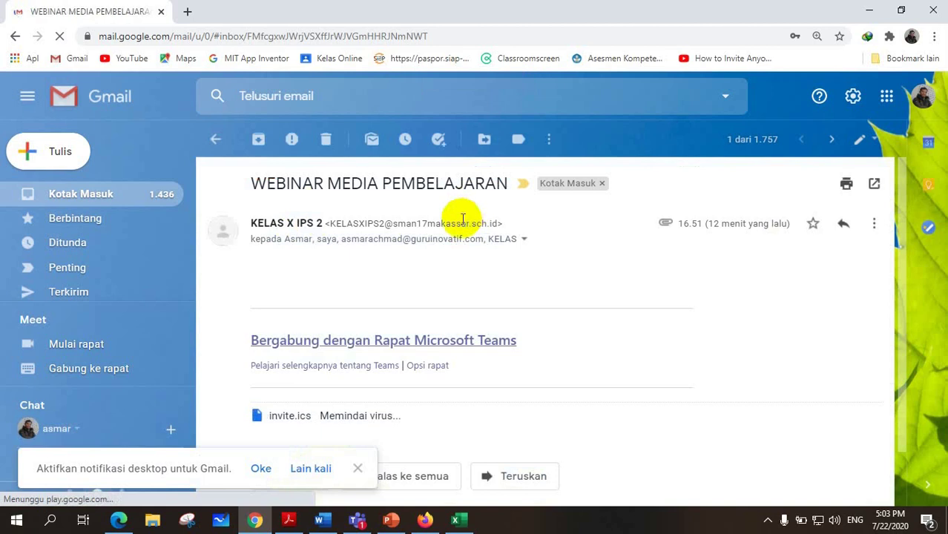
pyautogui.scroll(-1, 381, 259)
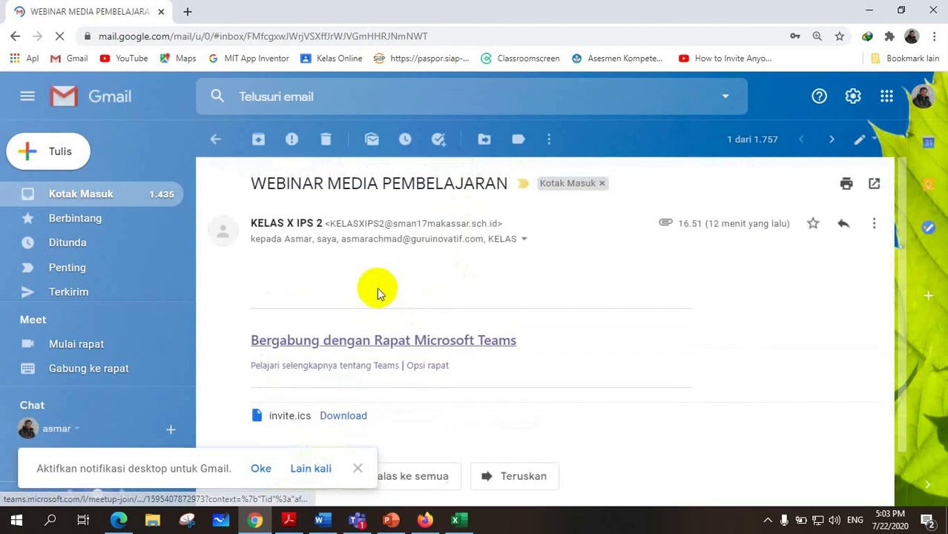
pyautogui.scroll(-2, 433, 338)
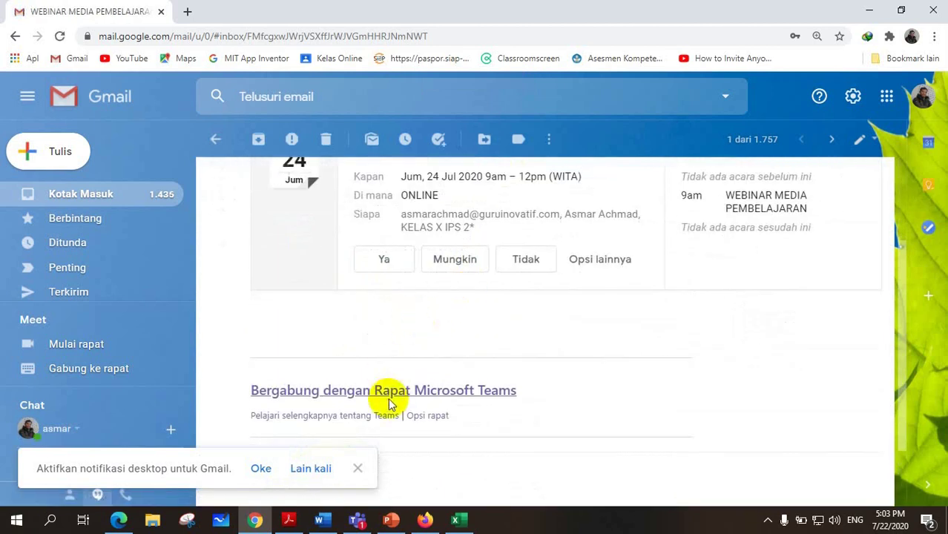
pyautogui.click(394, 391)
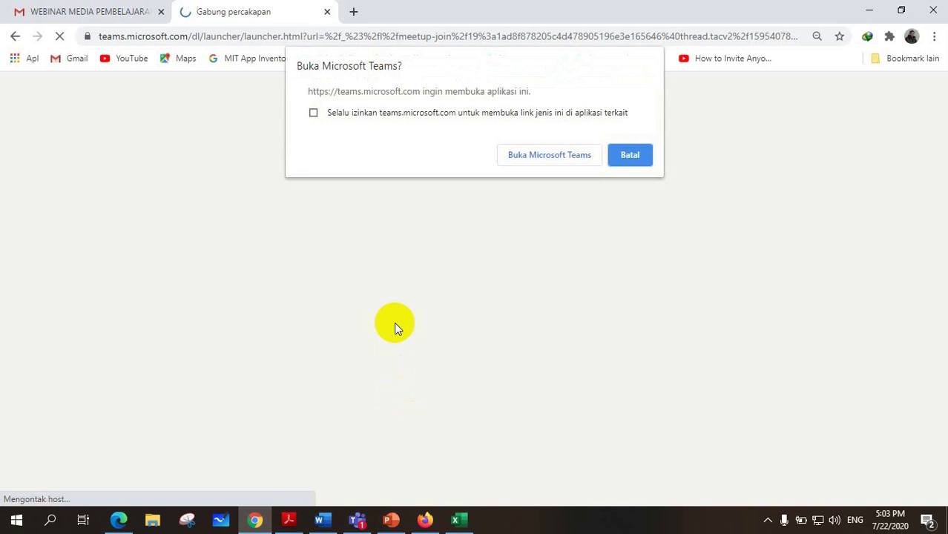
pyautogui.click(631, 158)
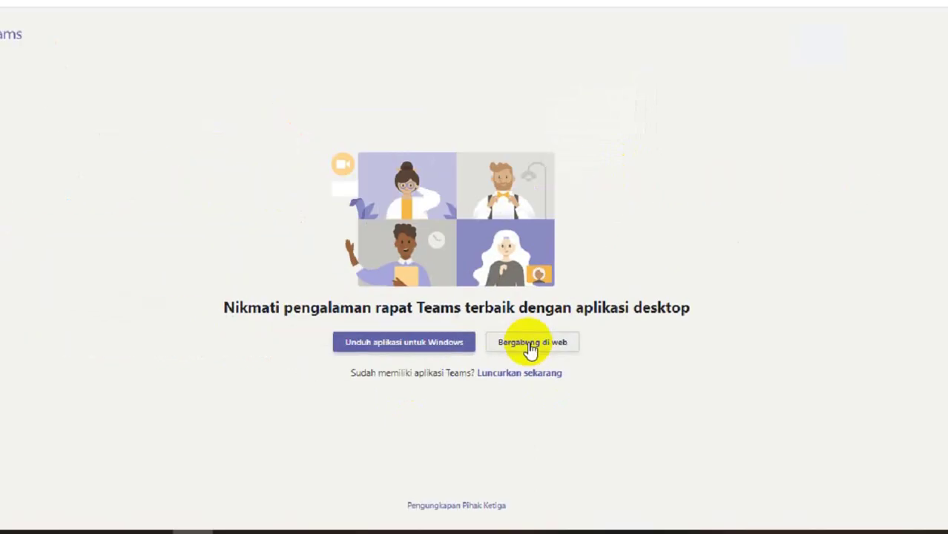
pyautogui.click(531, 349)
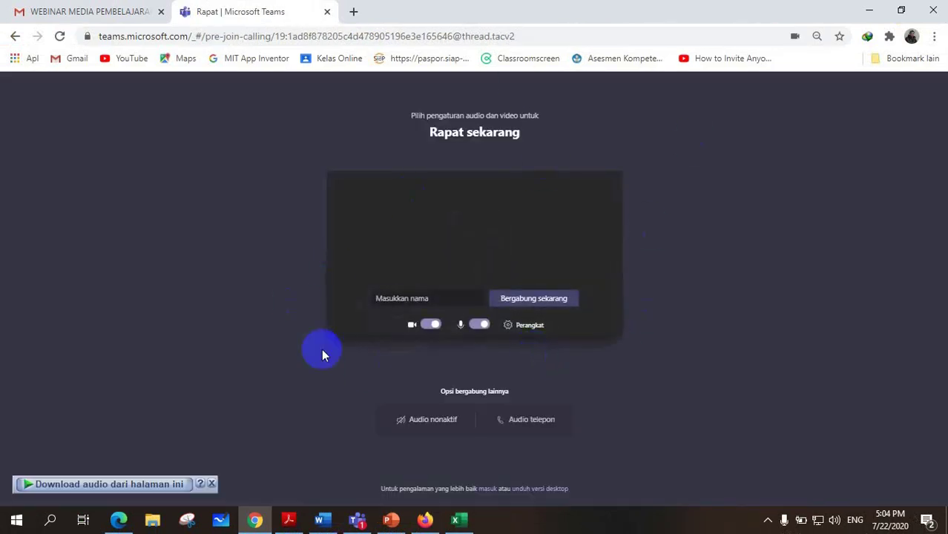
# Join from the browser under a guest display name with camera and mic off, then join from desktop Teams.
pyautogui.click(426, 298)
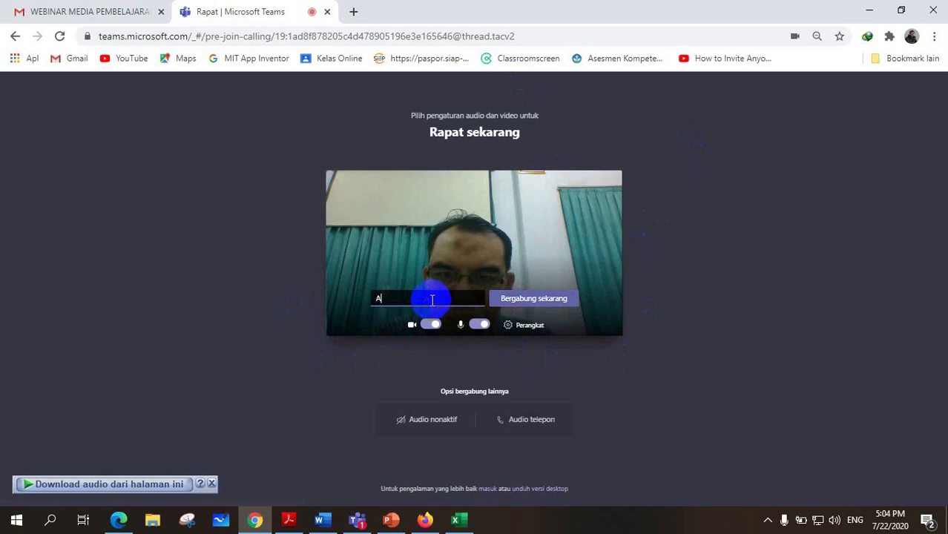
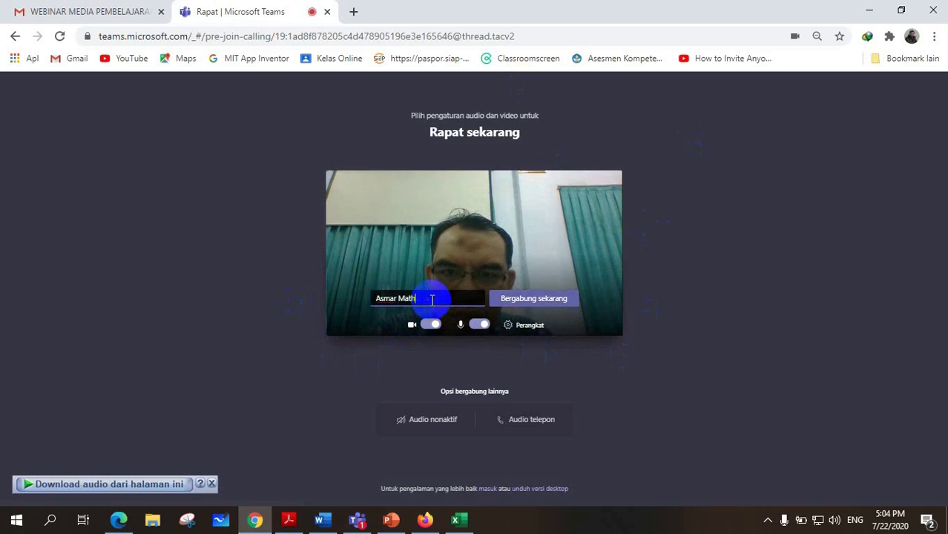
pyautogui.click(428, 326)
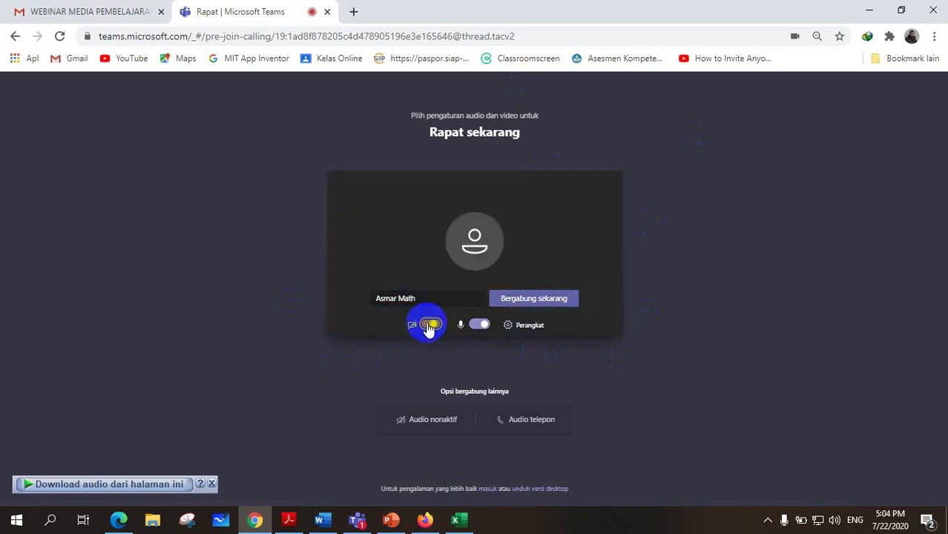
pyautogui.click(479, 324)
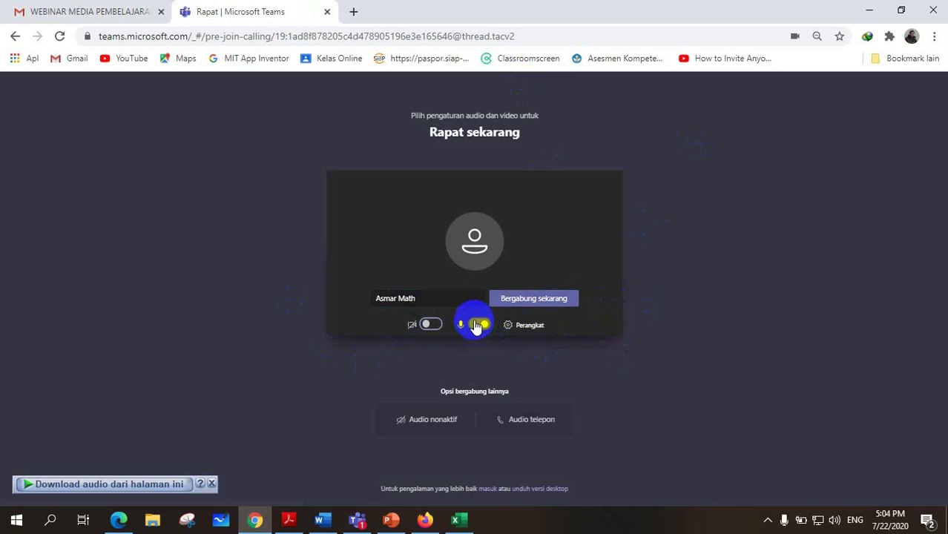
pyautogui.click(535, 300)
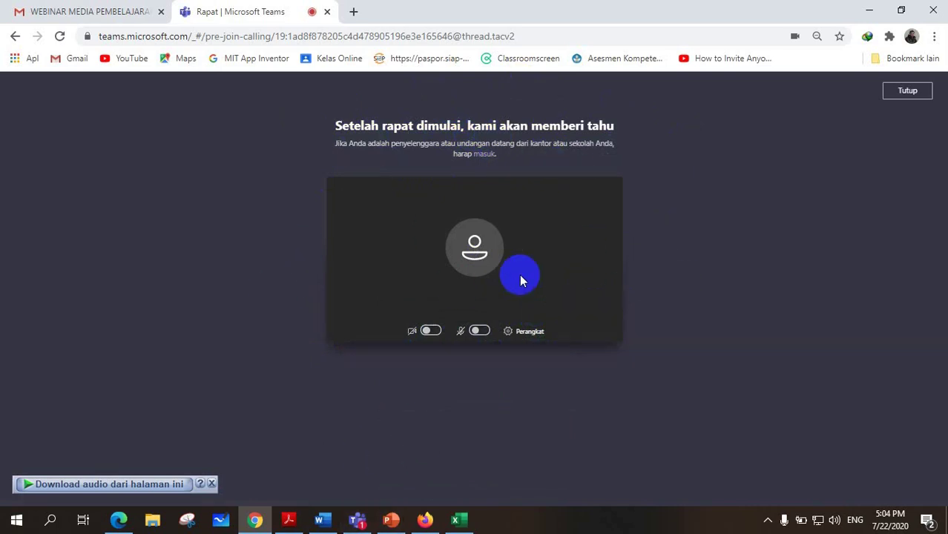
pyautogui.click(355, 522)
pyautogui.click(474, 328)
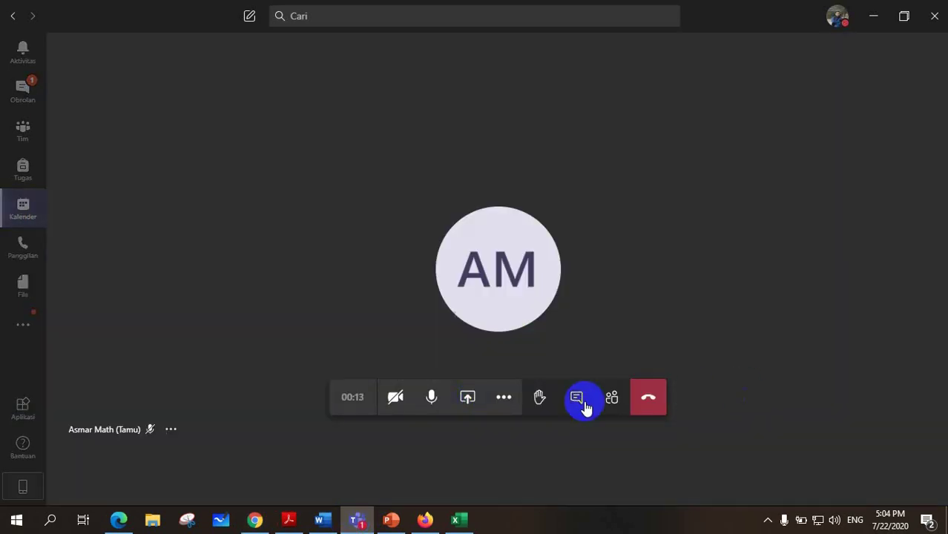
# Mute the host microphone in the call and view the guest participant's profile card.
pyautogui.click(432, 402)
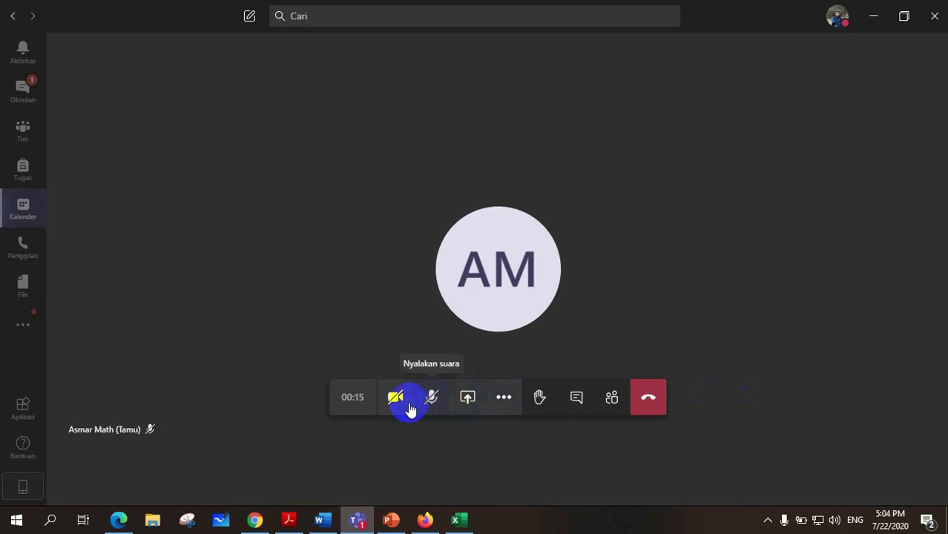
pyautogui.click(134, 433)
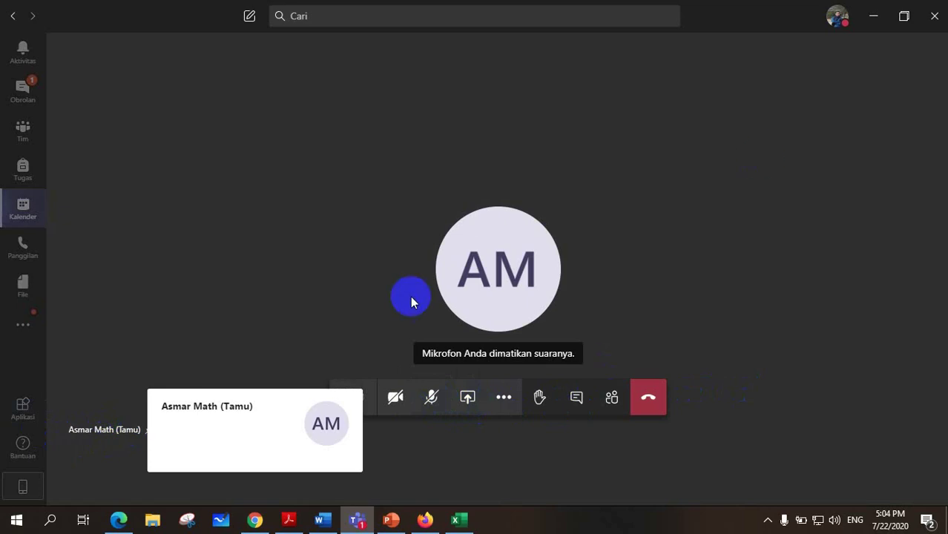
# Copy the bit.ly short meeting link from the Bitly page in Firefox, then bring Edge forward.
pyautogui.moveTo(122, 527)
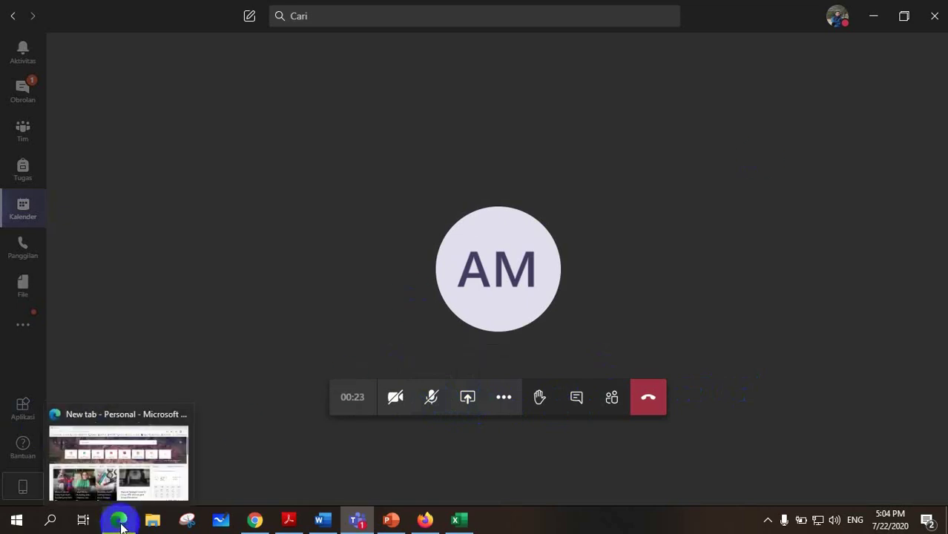
pyautogui.click(425, 520)
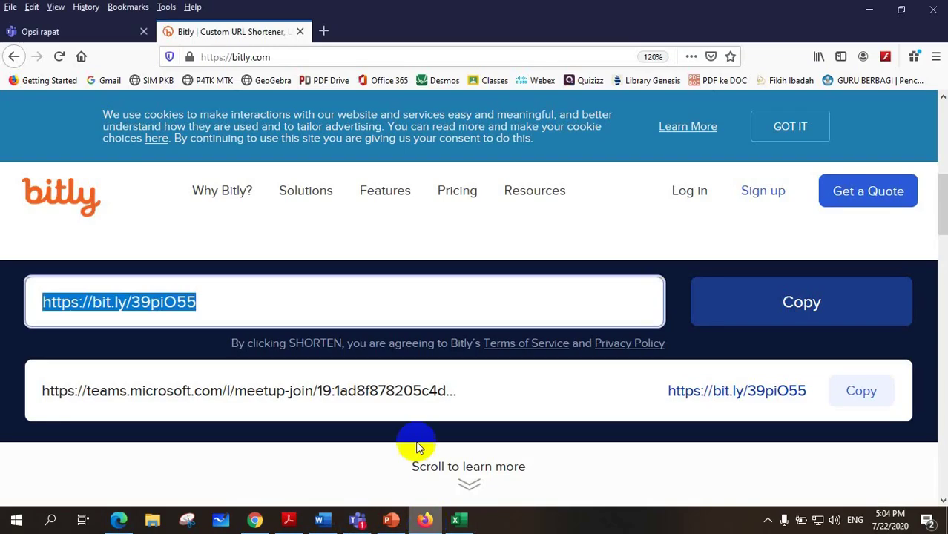
pyautogui.click(804, 302)
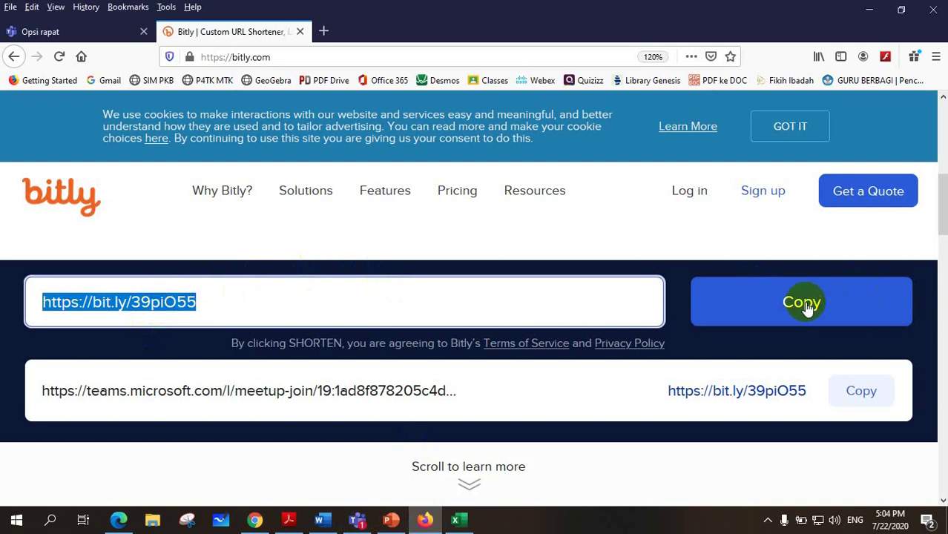
pyautogui.click(119, 519)
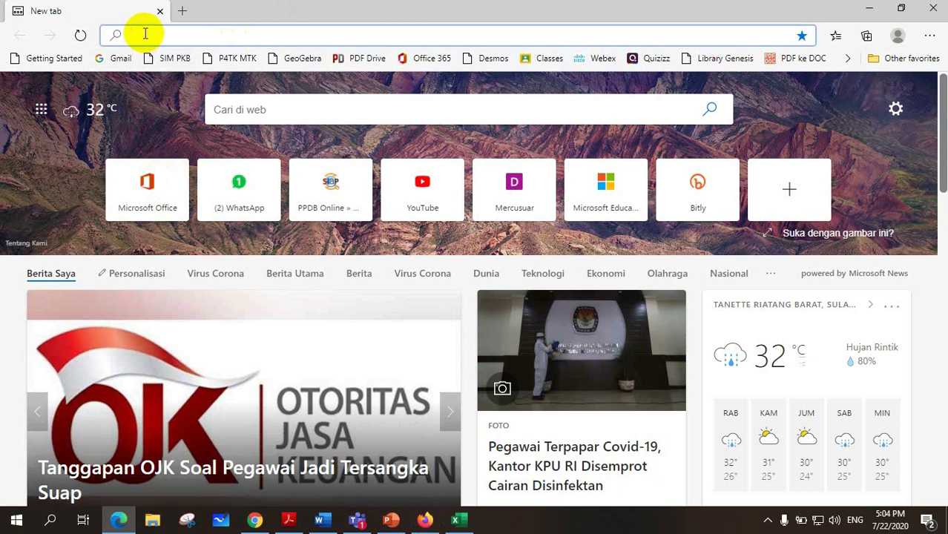
# Open the pasted bit.ly link in Edge and continue in the browser instead of the Teams app.
pyautogui.hotkey('ctrl', 'v')
pyautogui.press('Return')
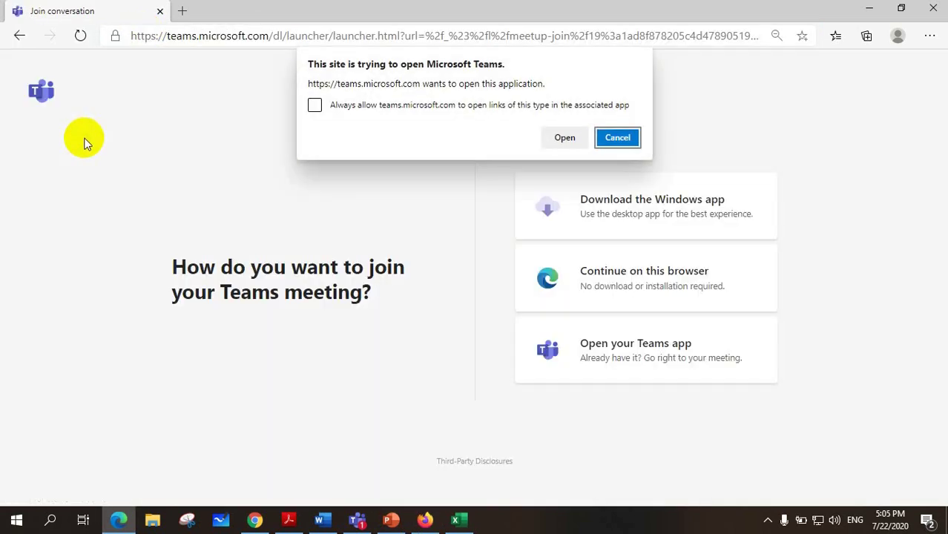
pyautogui.click(618, 137)
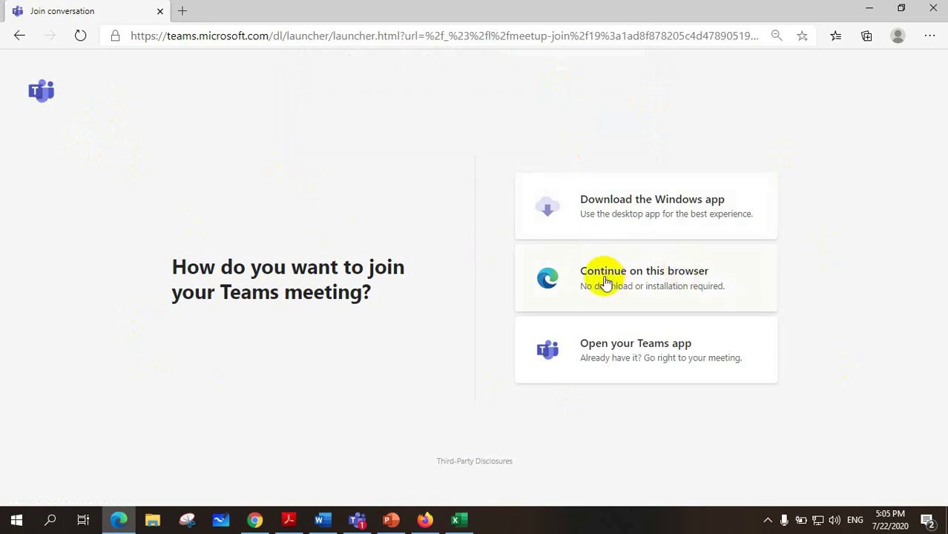
pyautogui.click(650, 275)
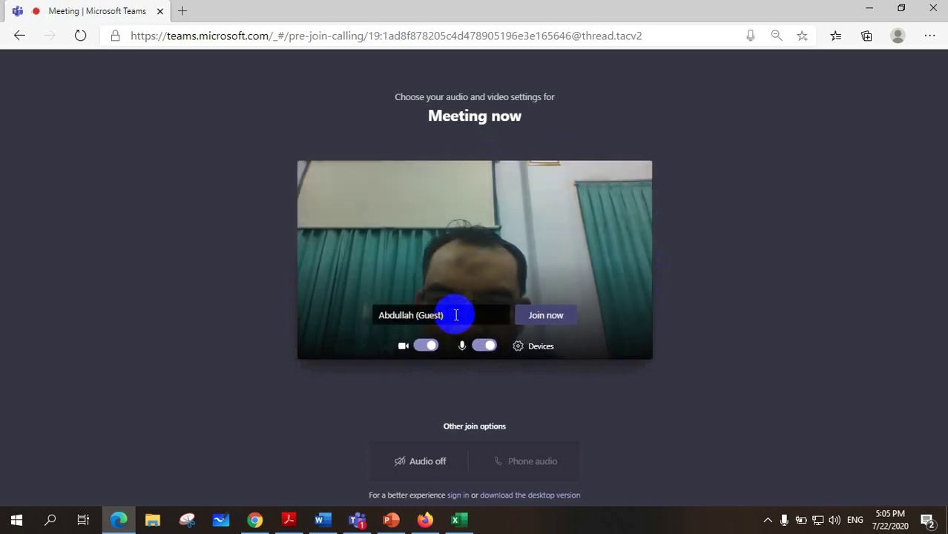
# Keep the existing guest name, switch camera and microphone off, and join the meeting.
pyautogui.click(456, 315)
pyautogui.moveTo(455, 315); pyautogui.dragTo(360, 315)
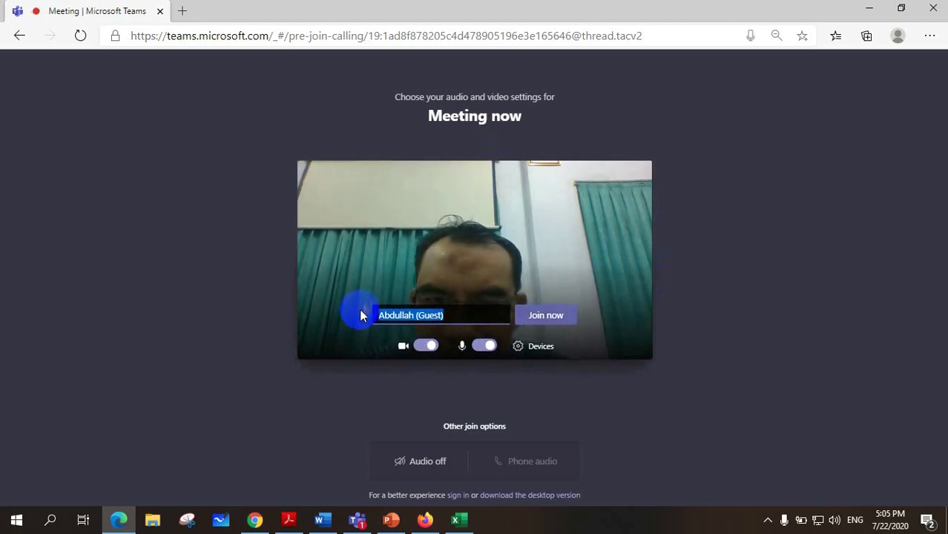
pyautogui.click(457, 317)
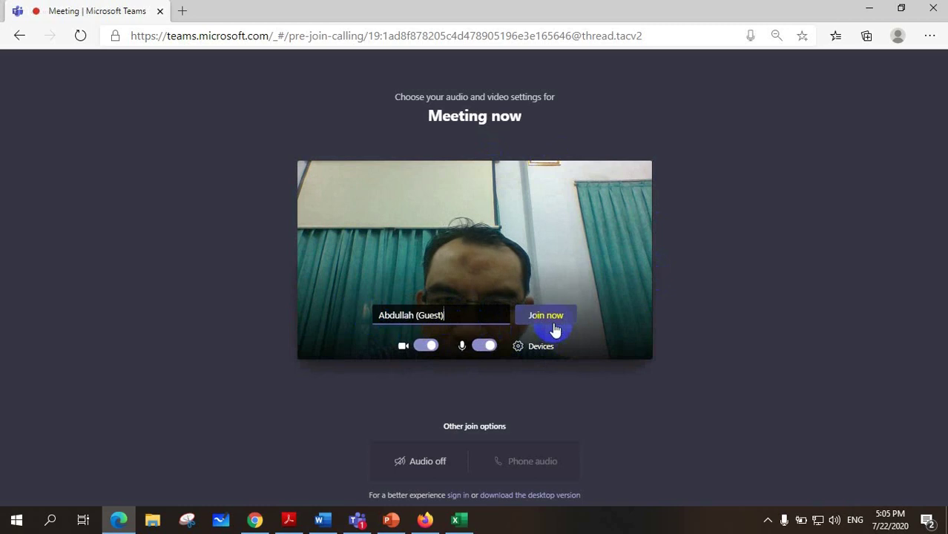
pyautogui.click(427, 346)
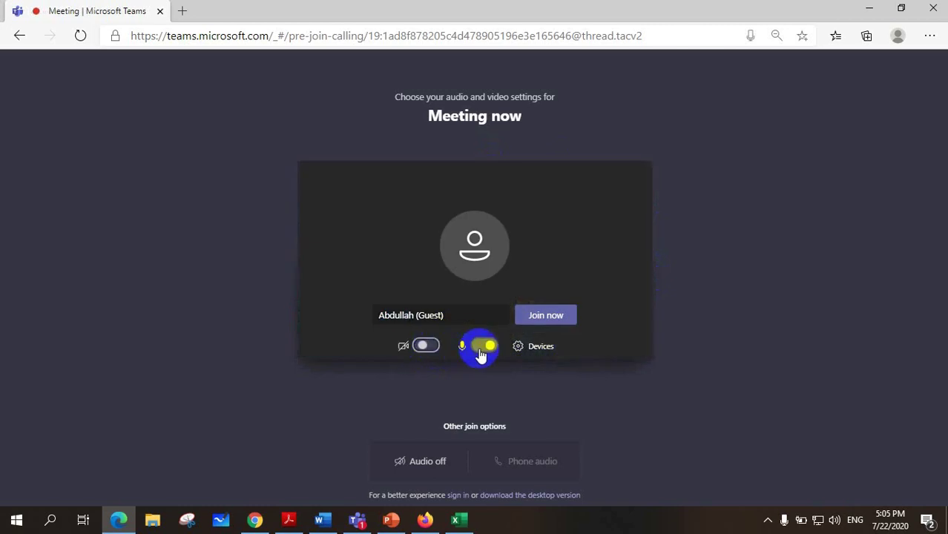
pyautogui.click(484, 346)
pyautogui.click(549, 318)
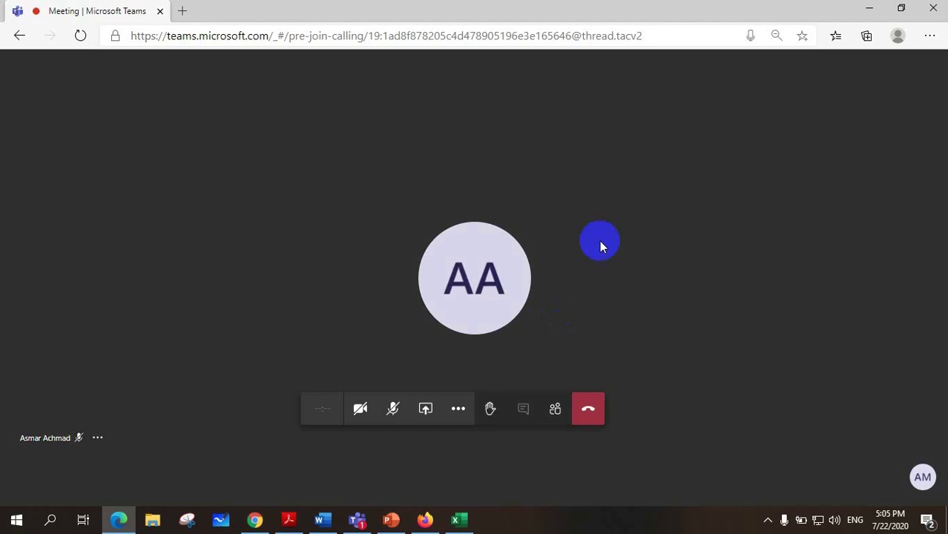
# In the desktop meeting, open the People panel to confirm both muted guests, then close it.
pyautogui.click(356, 517)
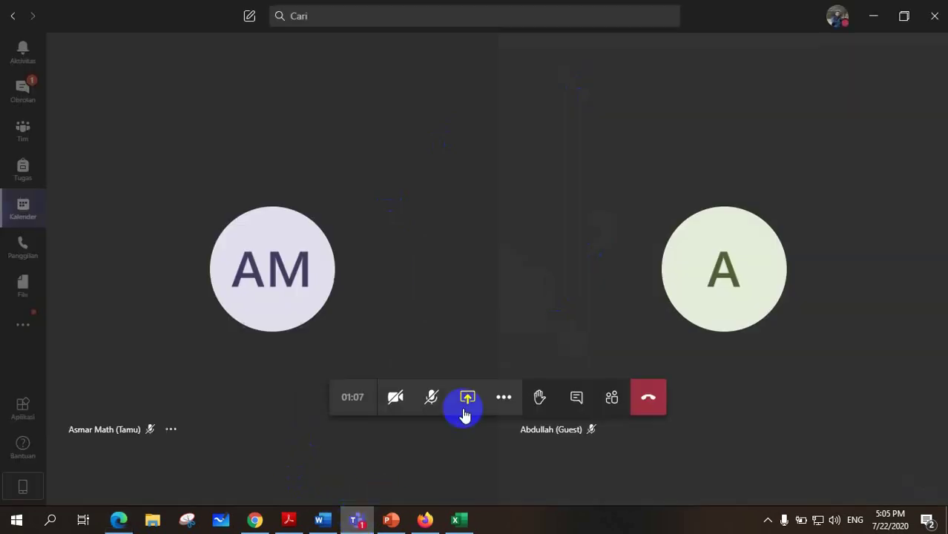
pyautogui.moveTo(256, 310)
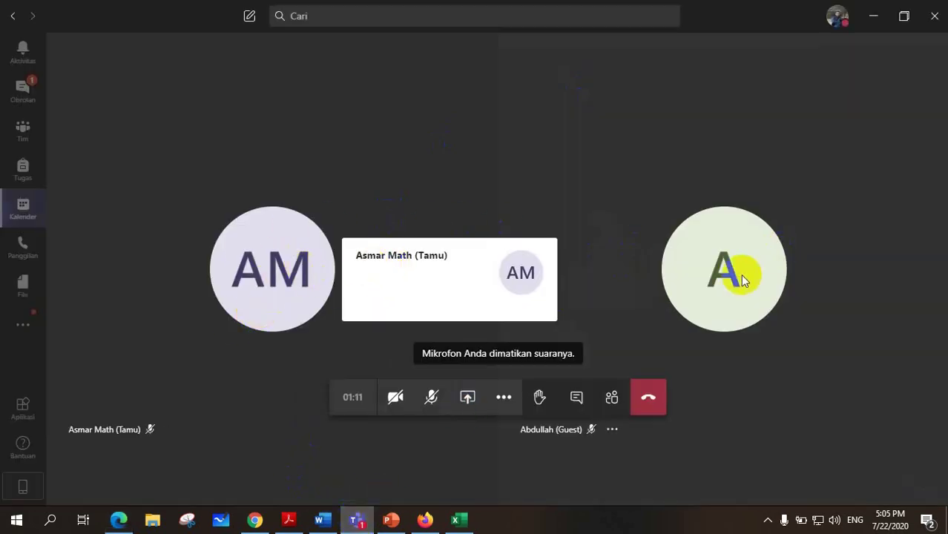
pyautogui.moveTo(744, 281)
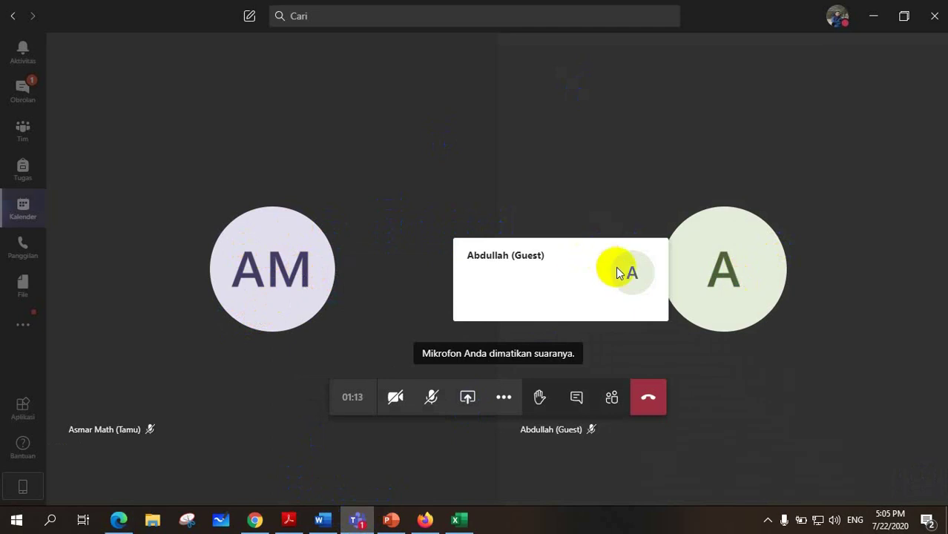
pyautogui.click(612, 401)
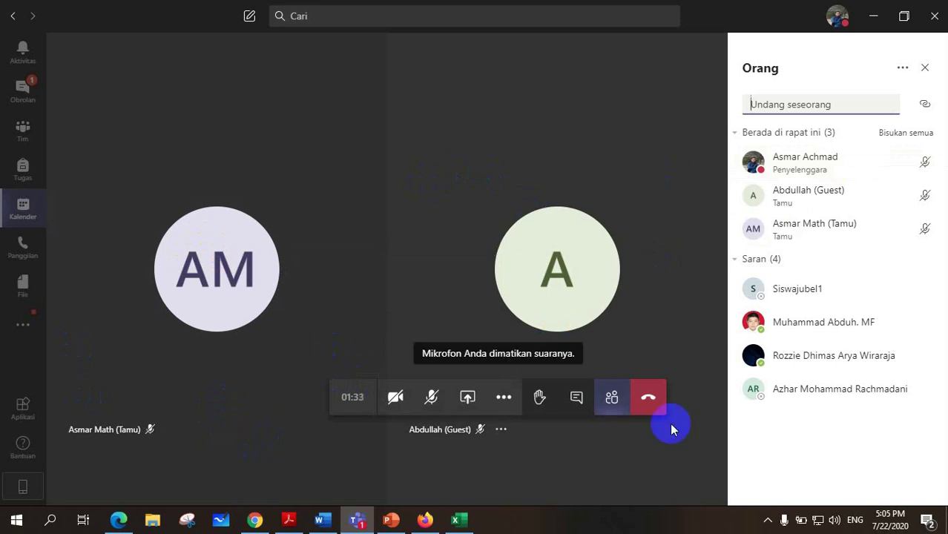
pyautogui.click(926, 69)
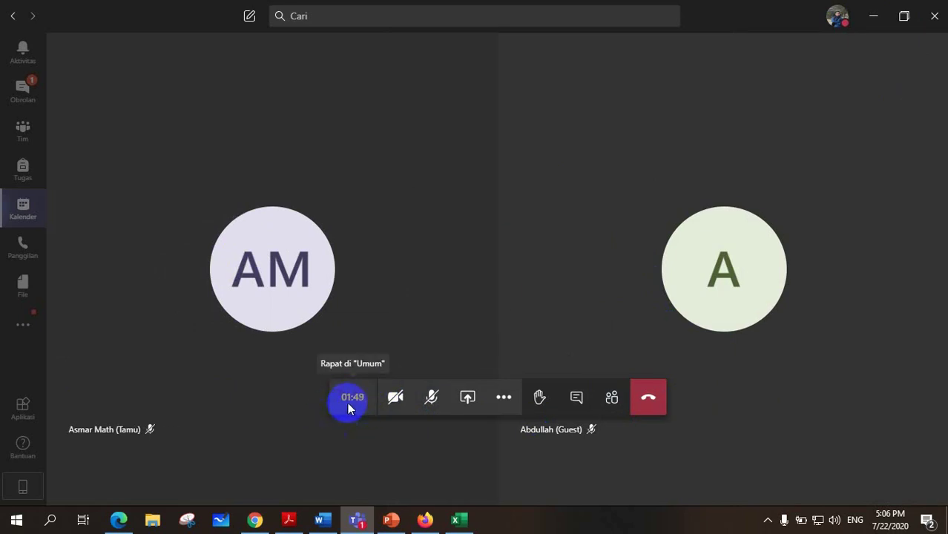
pyautogui.click(395, 401)
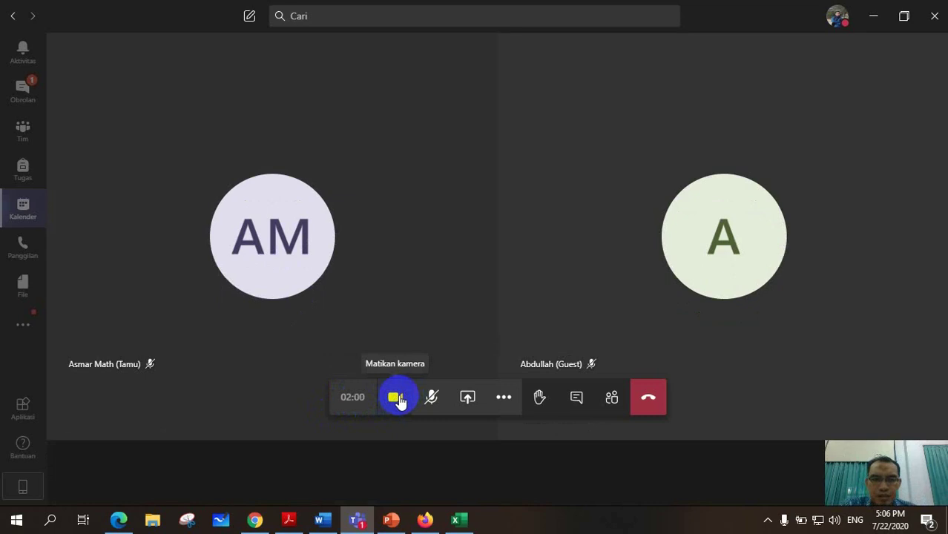
pyautogui.click(398, 400)
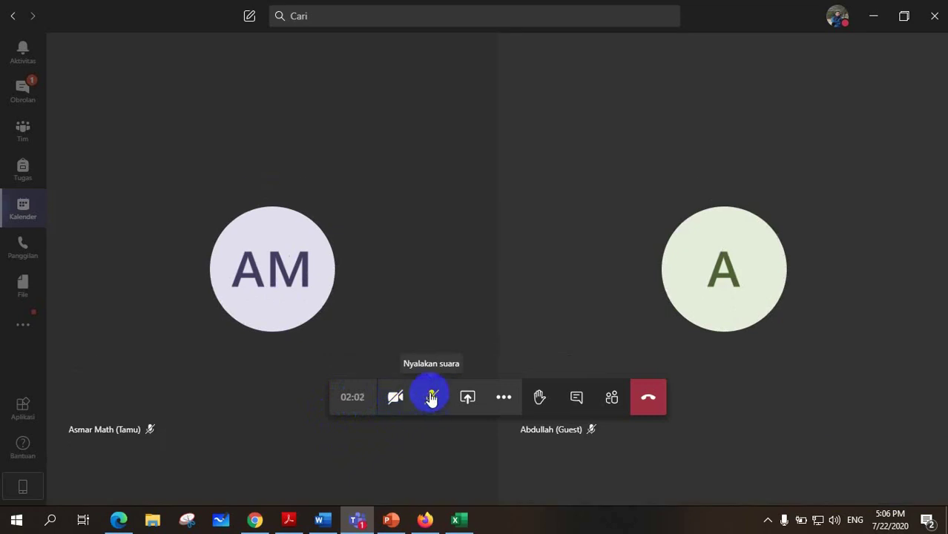
pyautogui.click(433, 402)
pyautogui.click(433, 401)
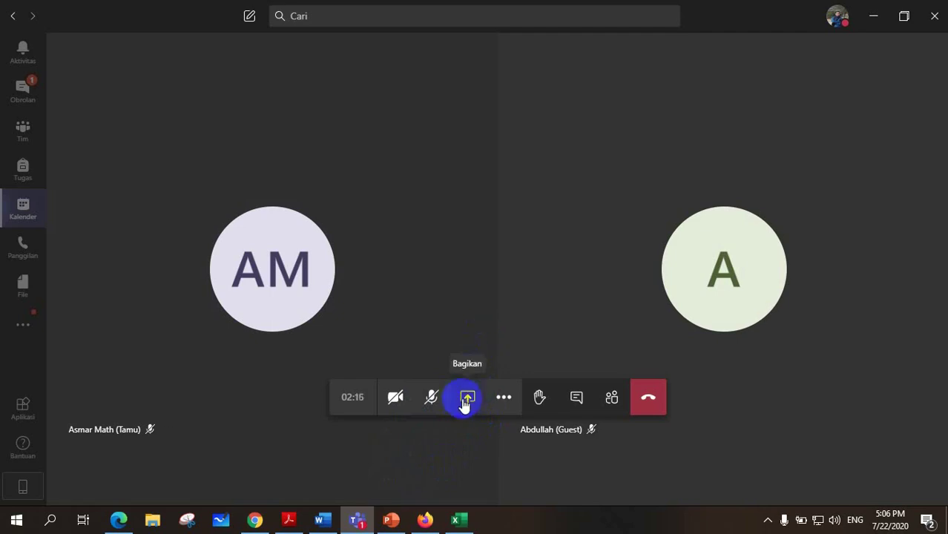
# Share the whole desktop screen 'Layar ke-1' from the Bagikan menu.
pyautogui.click(467, 399)
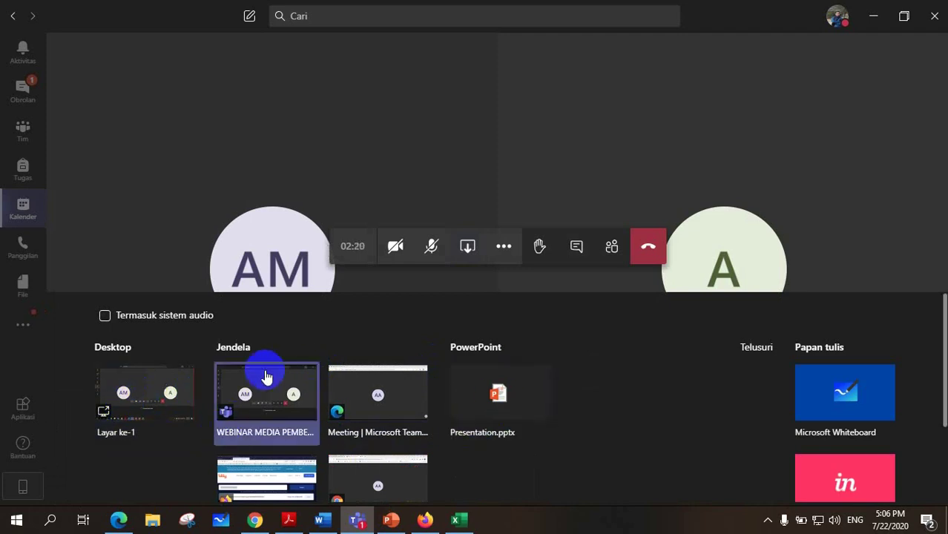
pyautogui.click(300, 404)
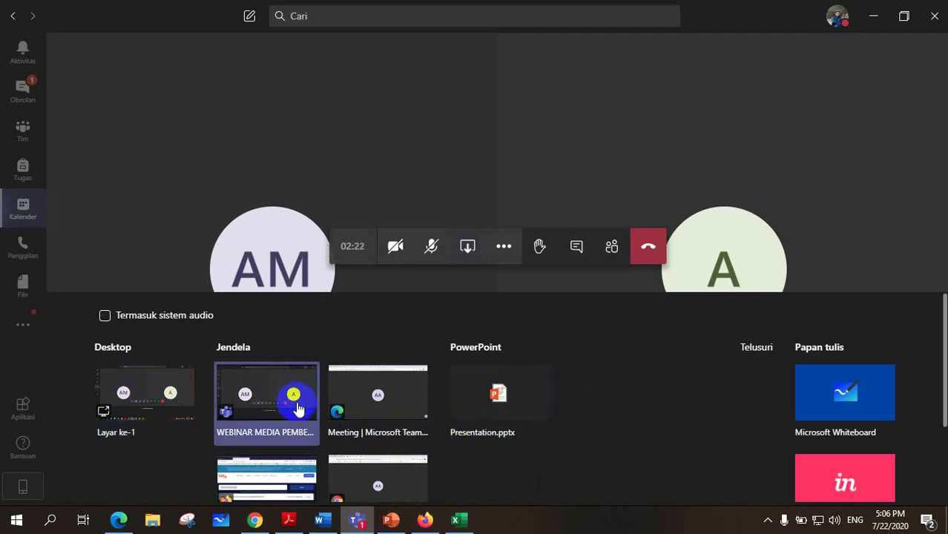
pyautogui.scroll(-2, 348, 419)
pyautogui.scroll(2, 323, 401)
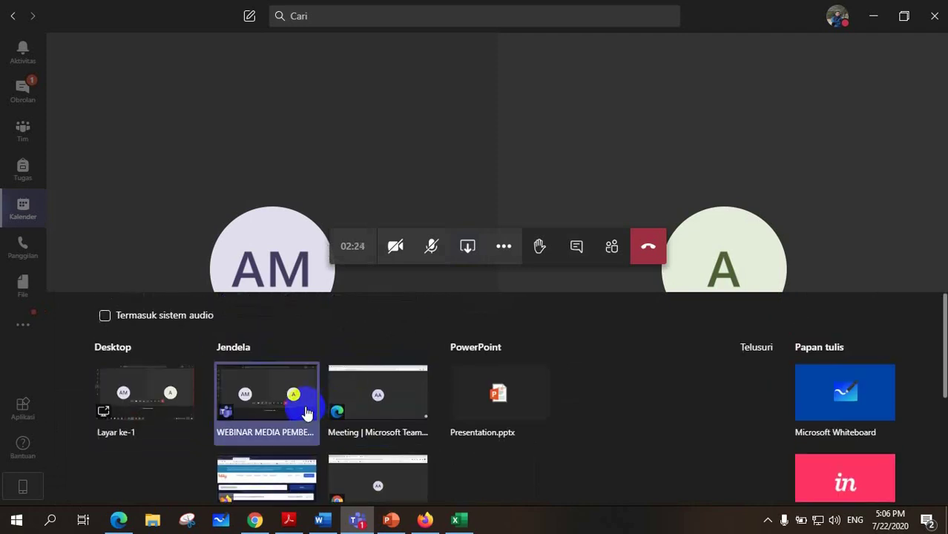
pyautogui.scroll(-3, 319, 419)
pyautogui.scroll(3, 356, 421)
pyautogui.scroll(-1, 349, 439)
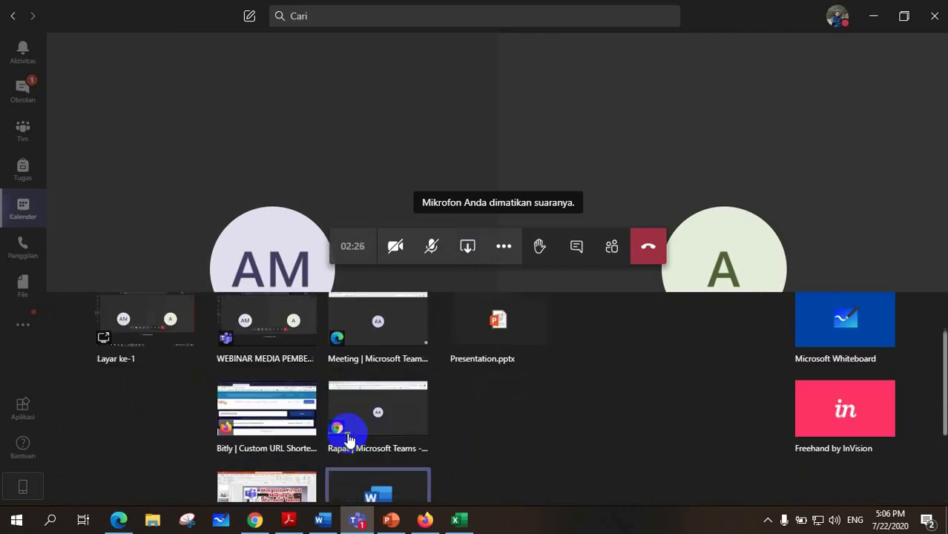
pyautogui.scroll(1, 349, 439)
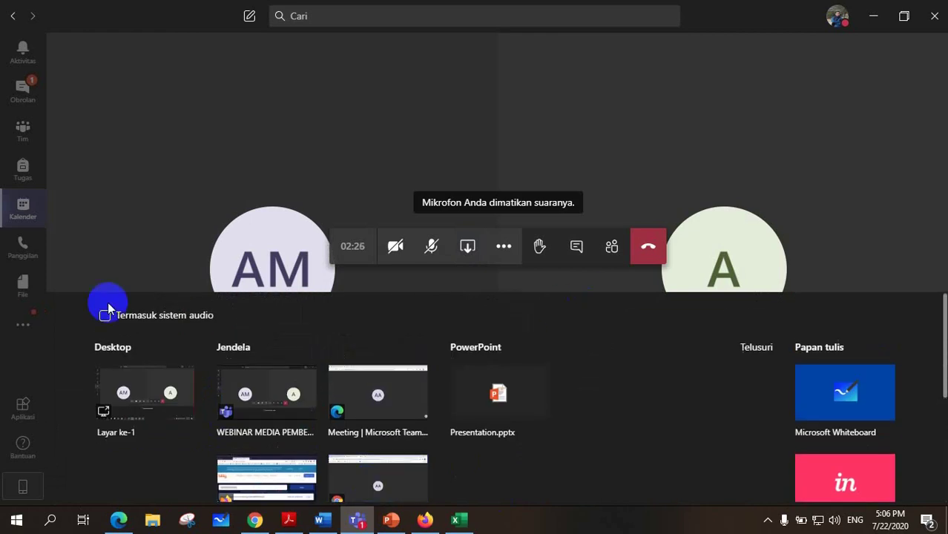
pyautogui.click(140, 392)
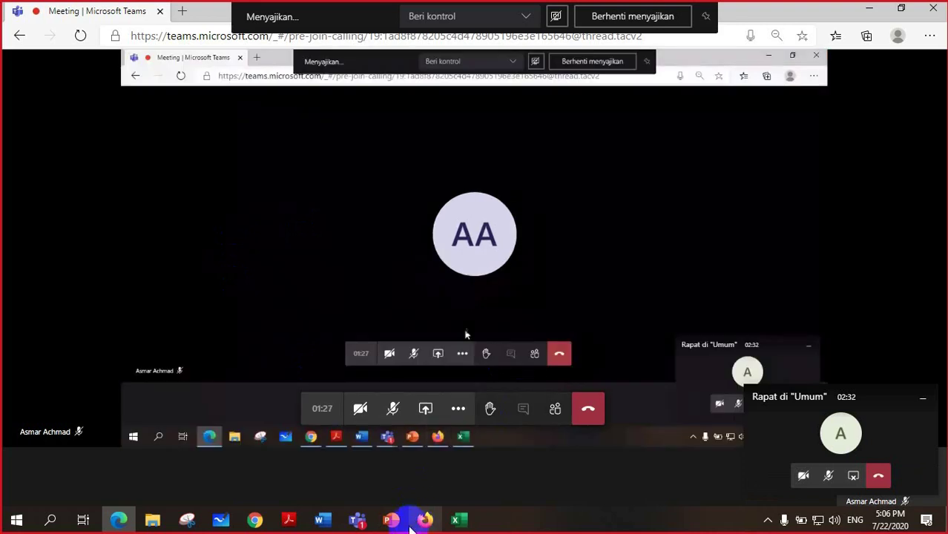
# Present the AWAL VIDEO 2 deck, jump to slide 6, return to slide 3, then try stopping sharing.
pyautogui.click(391, 520)
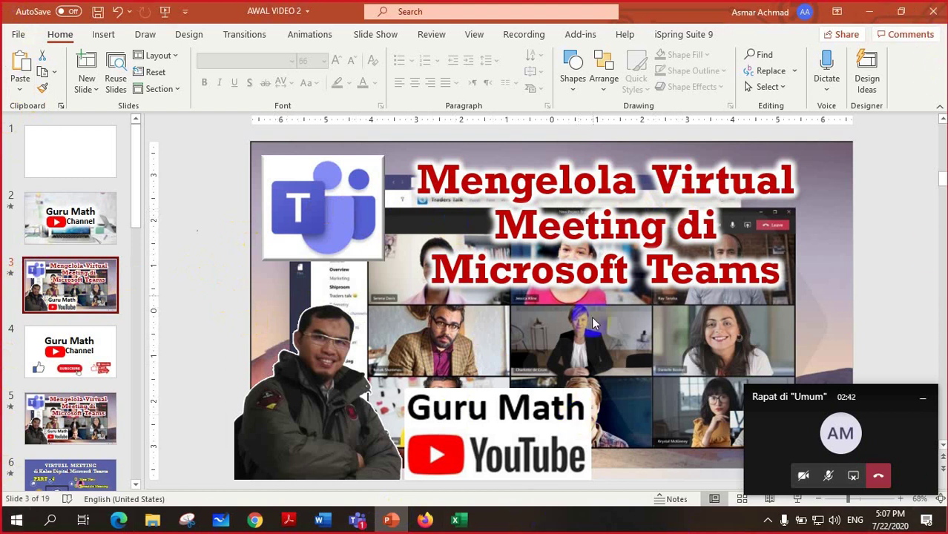
pyautogui.scroll(-1, 216, 379)
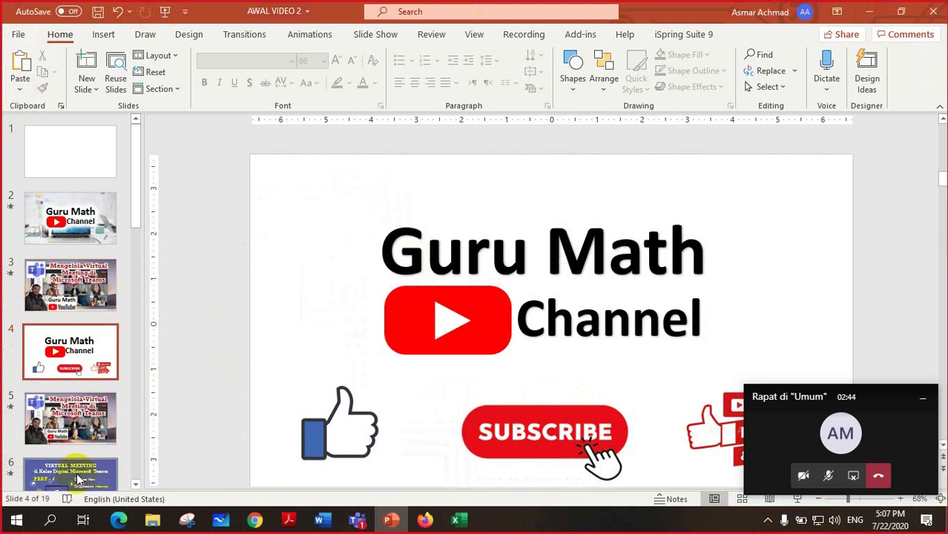
pyautogui.click(77, 475)
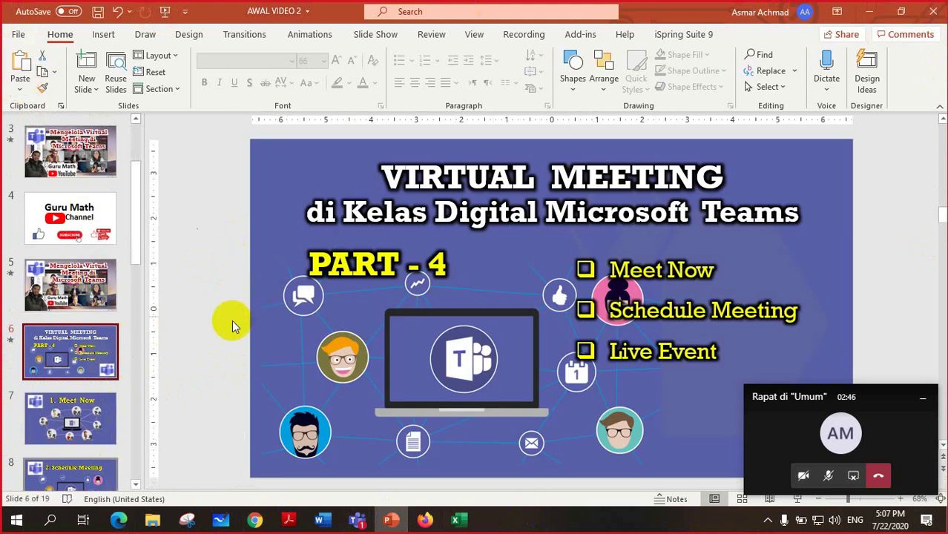
pyautogui.scroll(1, 252, 353)
pyautogui.scroll(1, 486, 271)
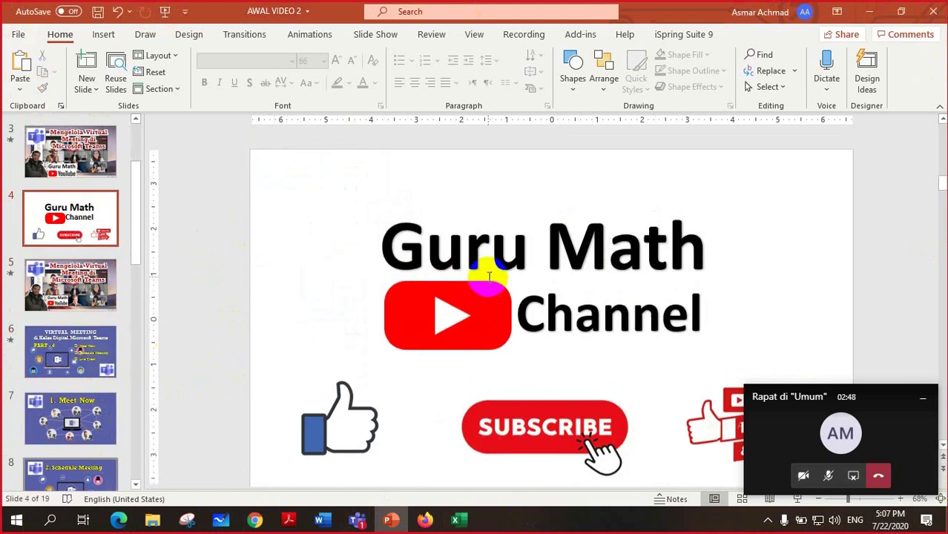
pyautogui.scroll(2, 65, 231)
pyautogui.click(70, 287)
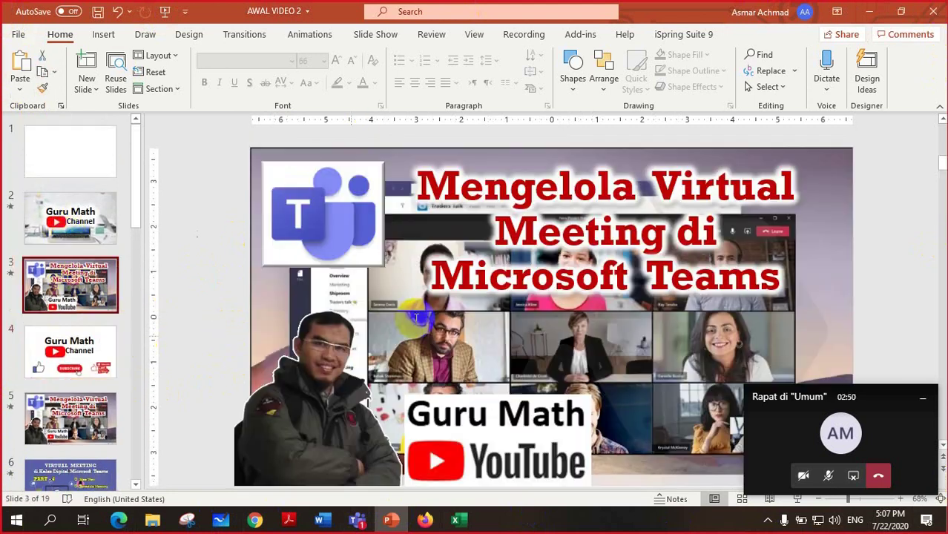
pyautogui.click(854, 481)
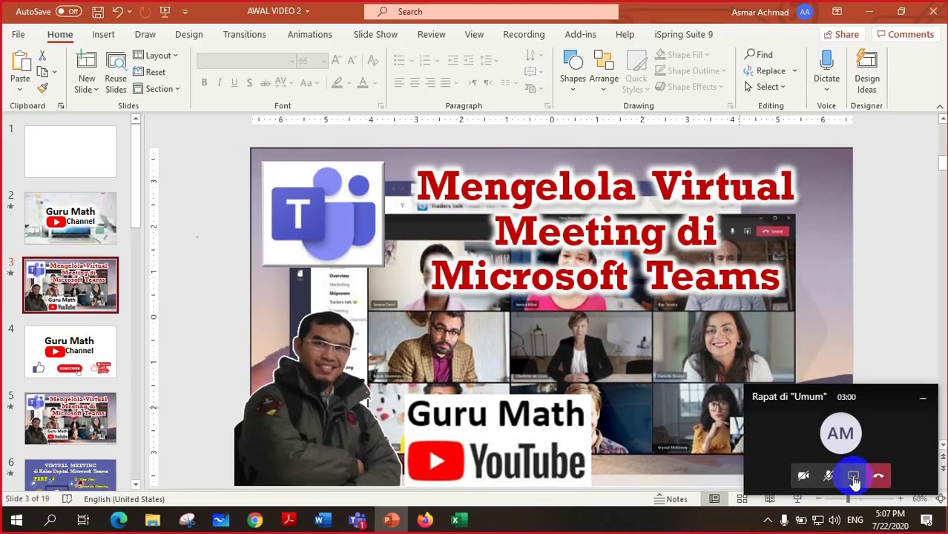
# Stop screen sharing and start recording the meeting from More actions.
pyautogui.click(852, 476)
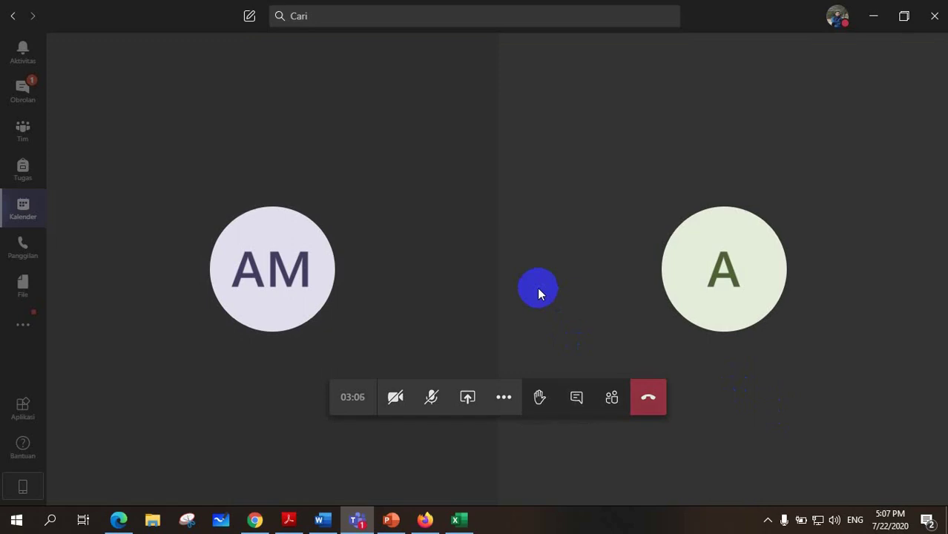
pyautogui.click(504, 401)
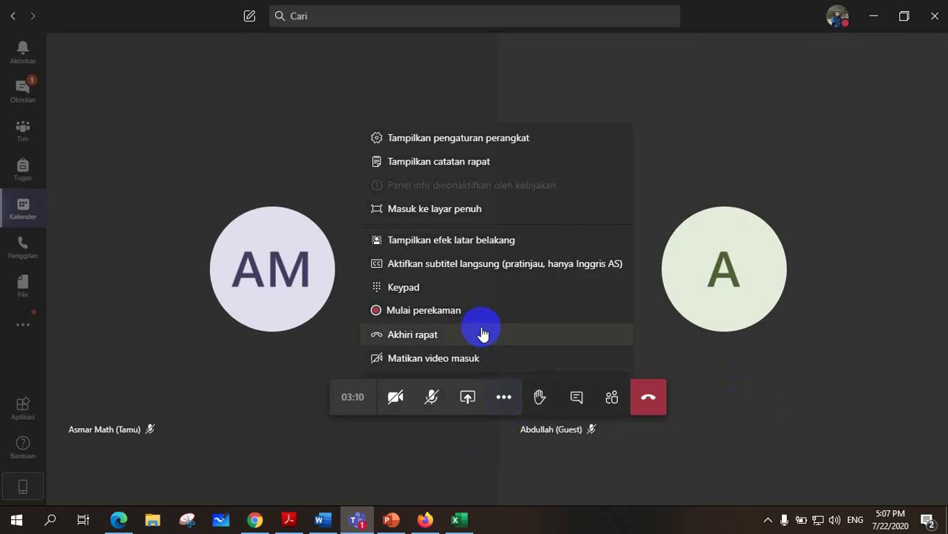
pyautogui.click(425, 318)
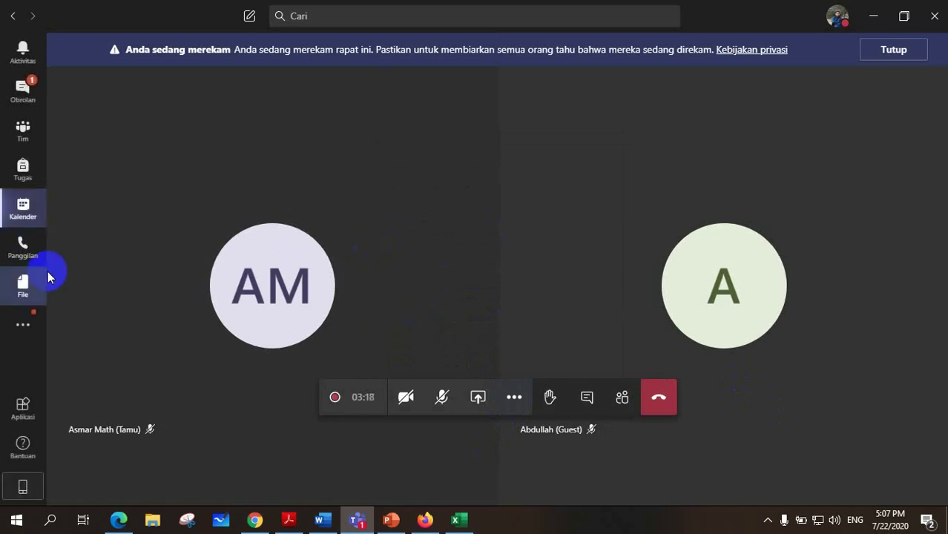
# Turn your own camera on in the call.
pyautogui.click(515, 401)
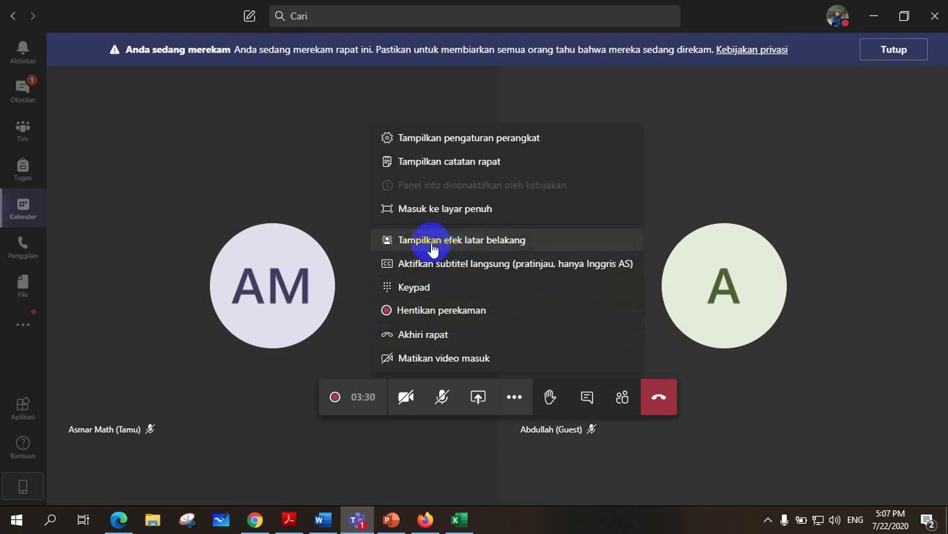
pyautogui.click(405, 398)
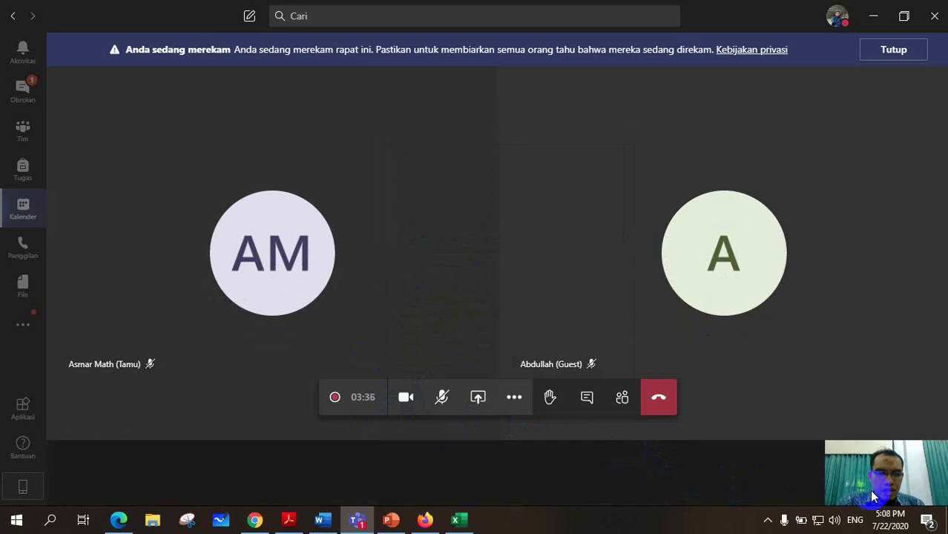
pyautogui.click(514, 404)
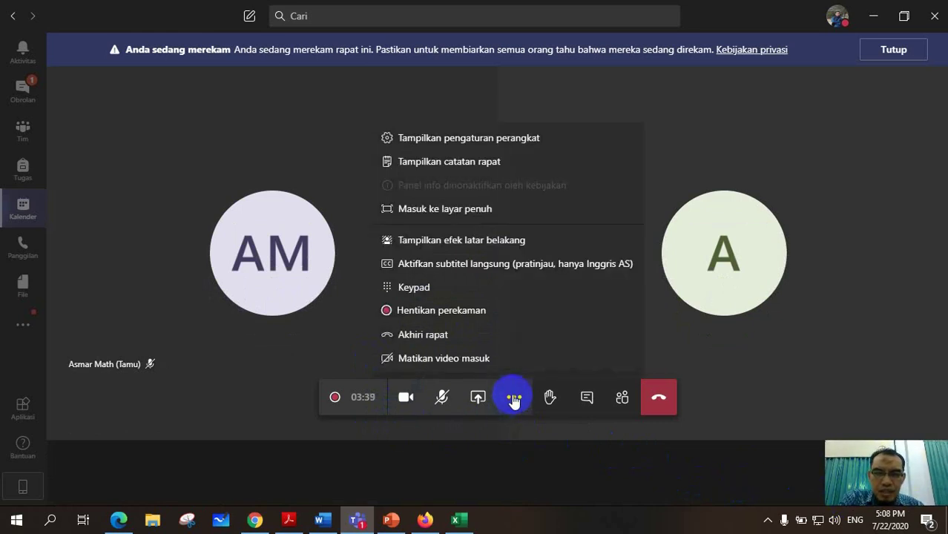
# In background effects, try blur, then apply the mountain landscape background.
pyautogui.click(454, 241)
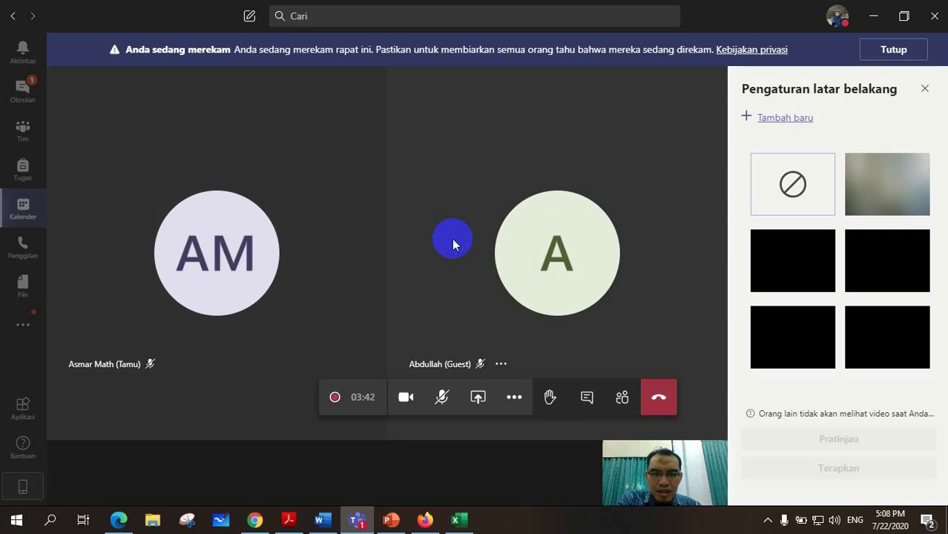
pyautogui.click(901, 211)
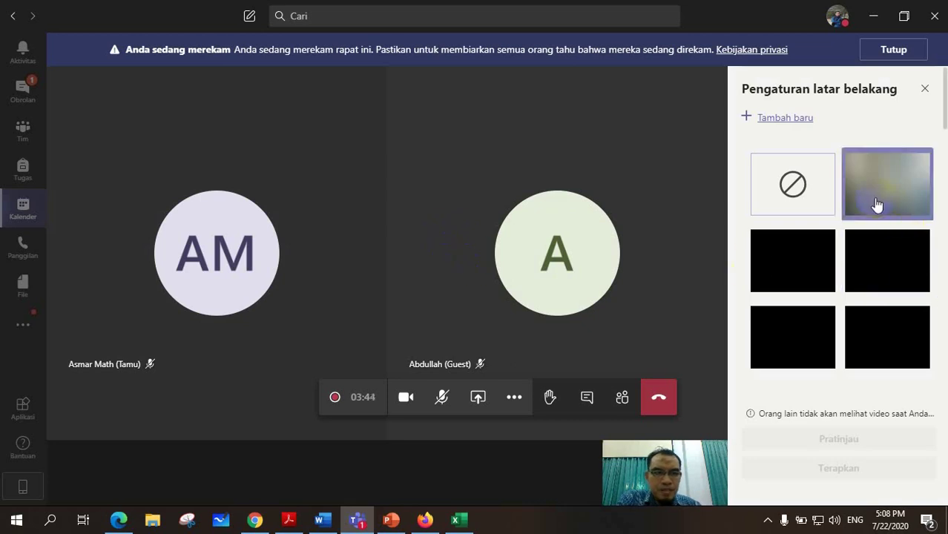
pyautogui.scroll(-6, 881, 223)
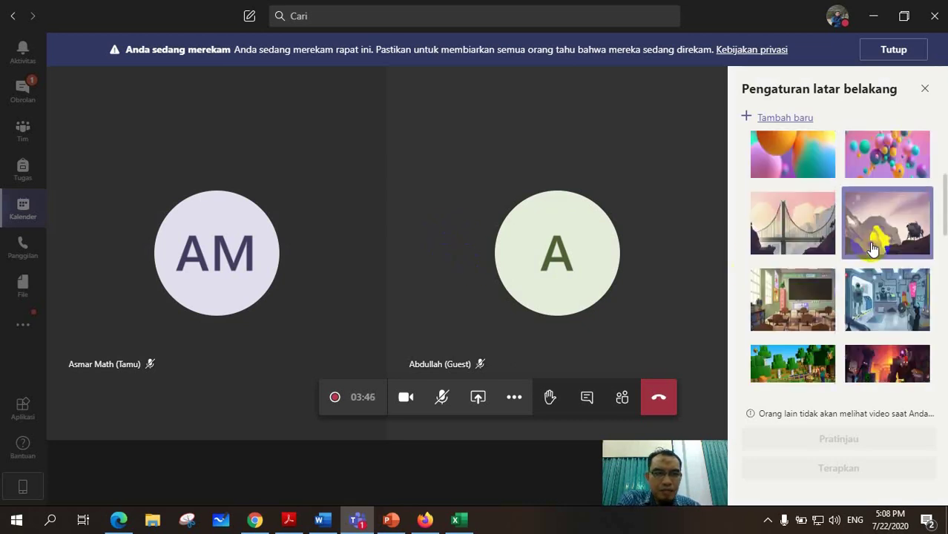
pyautogui.scroll(-5, 881, 243)
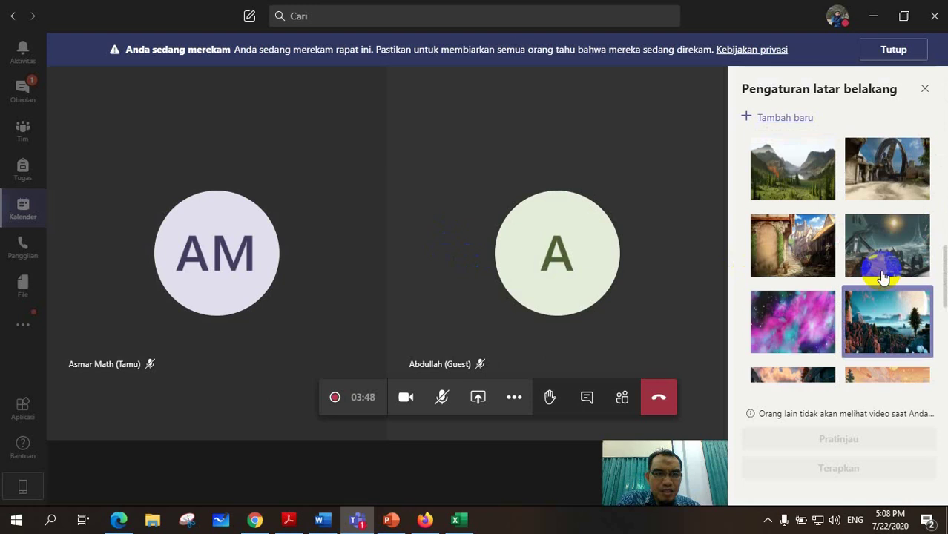
pyautogui.click(798, 263)
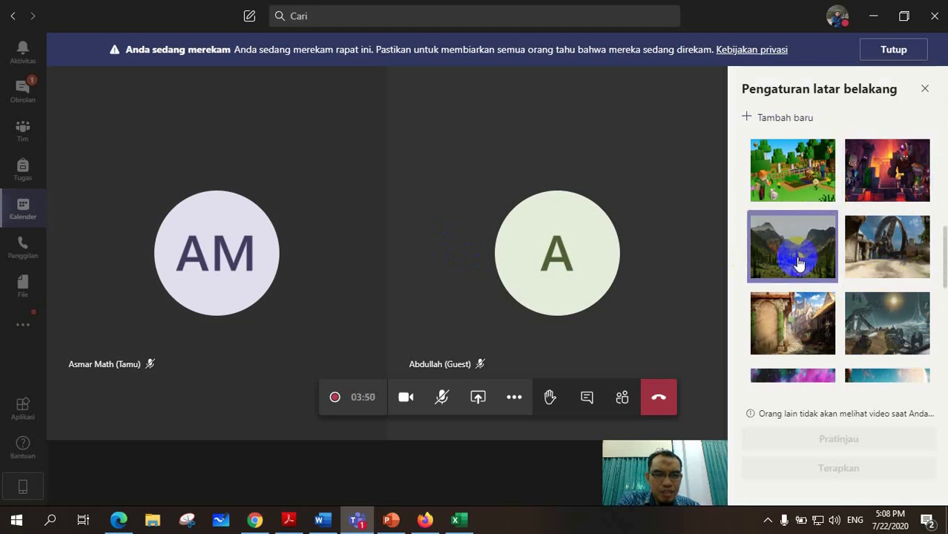
pyautogui.click(805, 472)
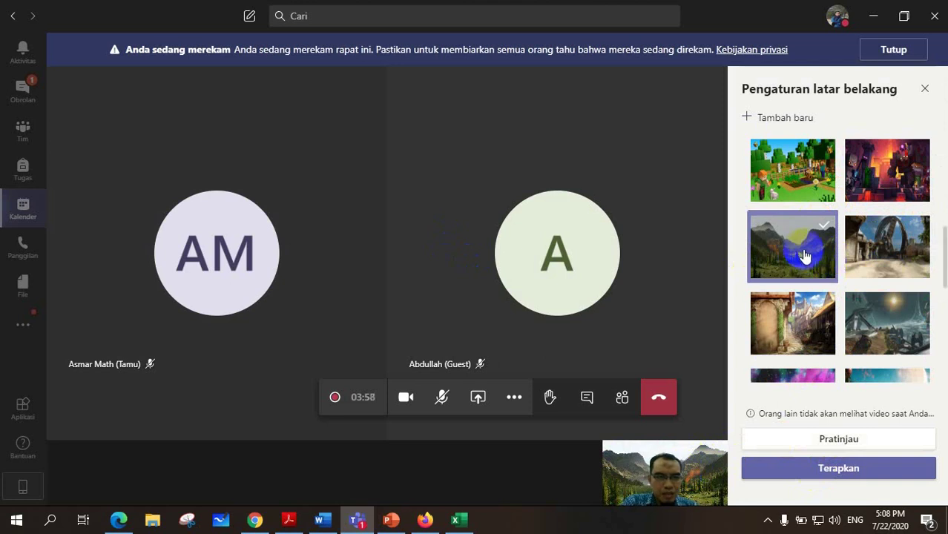
# Apply the bridge landscape background instead and close the background settings.
pyautogui.scroll(-3, 877, 326)
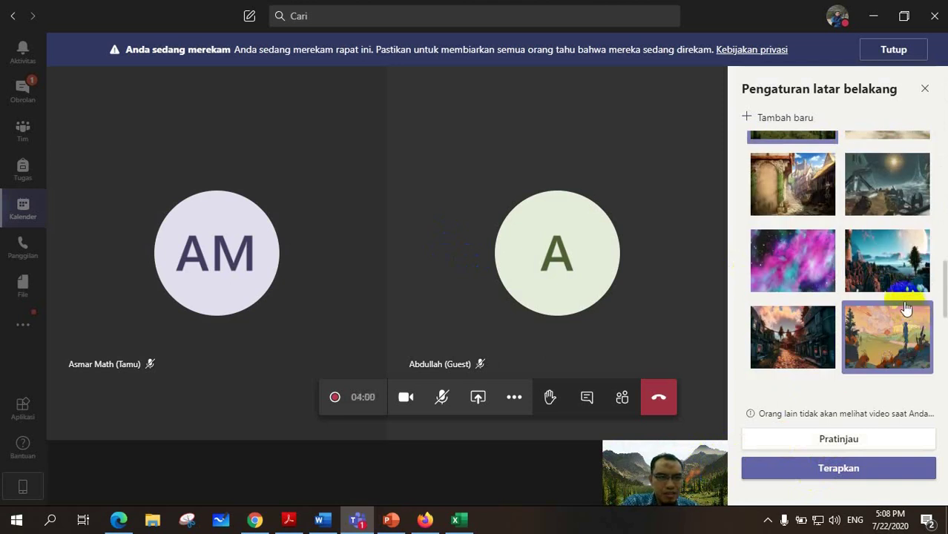
pyautogui.scroll(6, 890, 296)
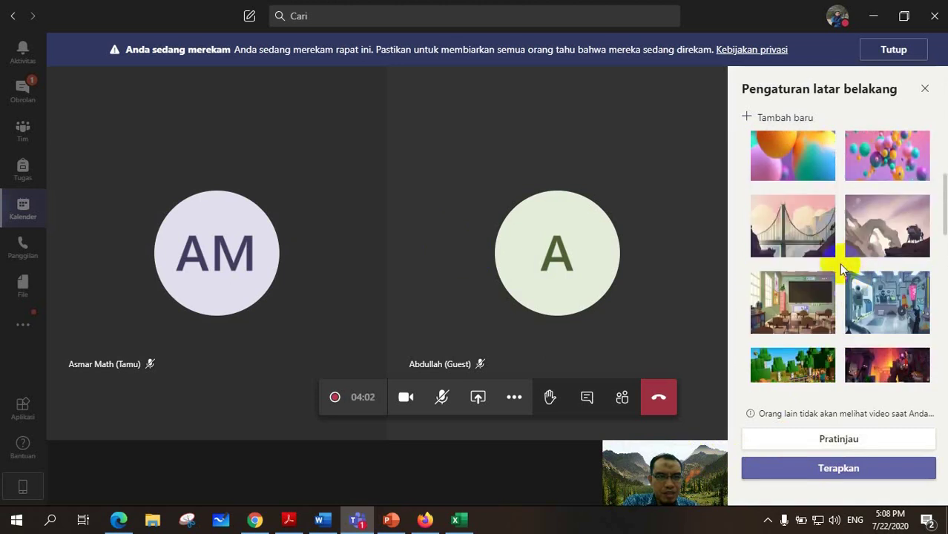
pyautogui.scroll(4, 838, 263)
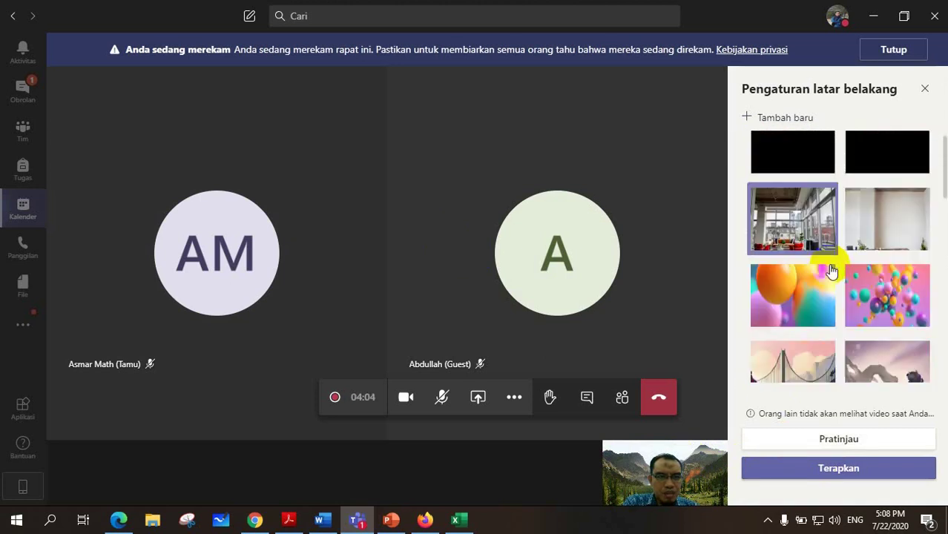
pyautogui.scroll(-2, 831, 272)
pyautogui.click(792, 293)
pyautogui.click(824, 444)
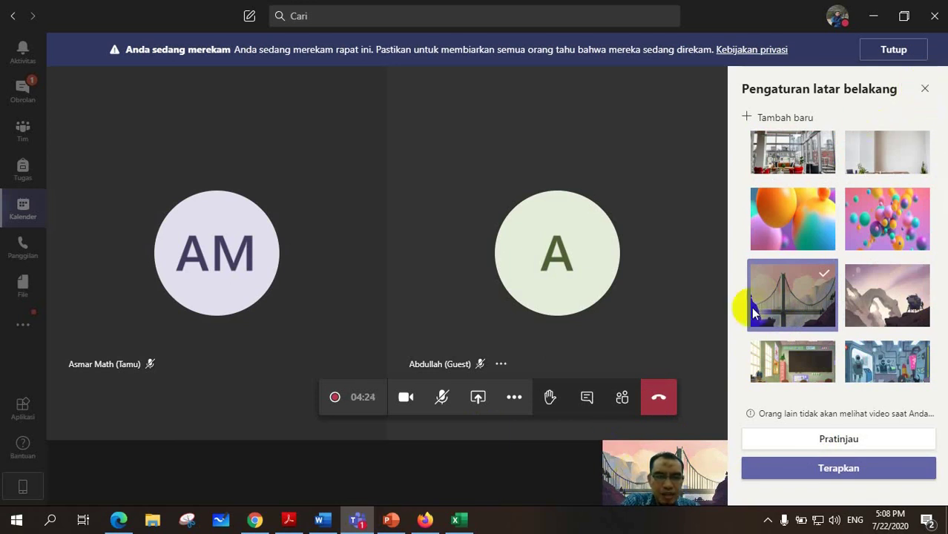
pyautogui.click(924, 89)
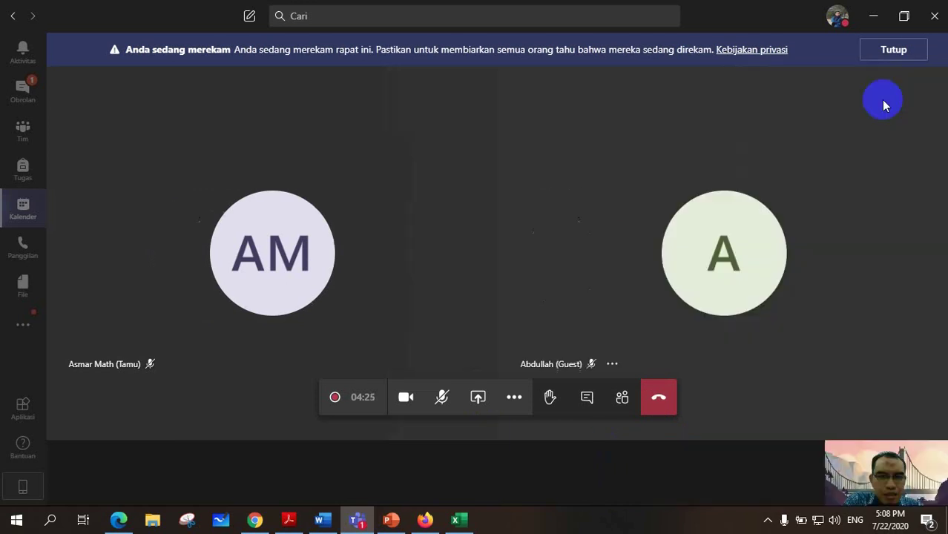
pyautogui.click(512, 399)
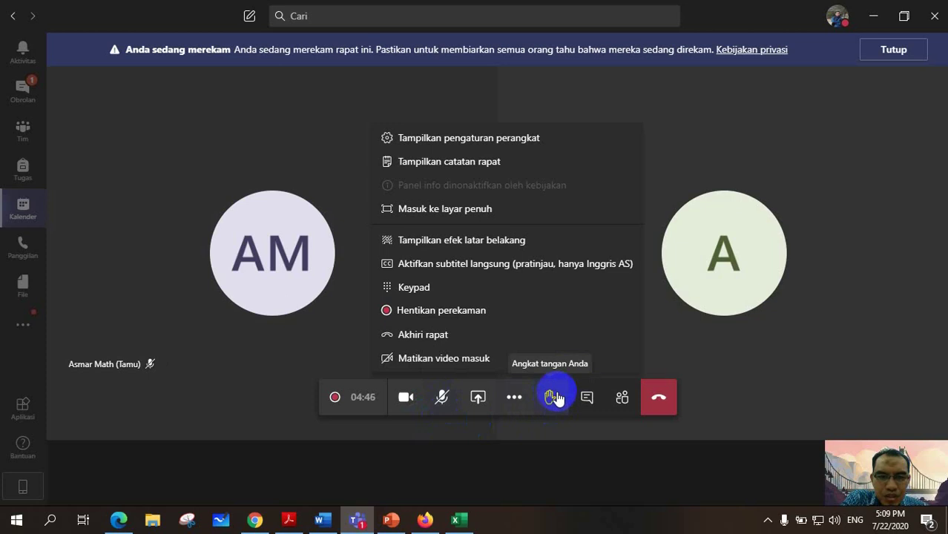
pyautogui.click(623, 399)
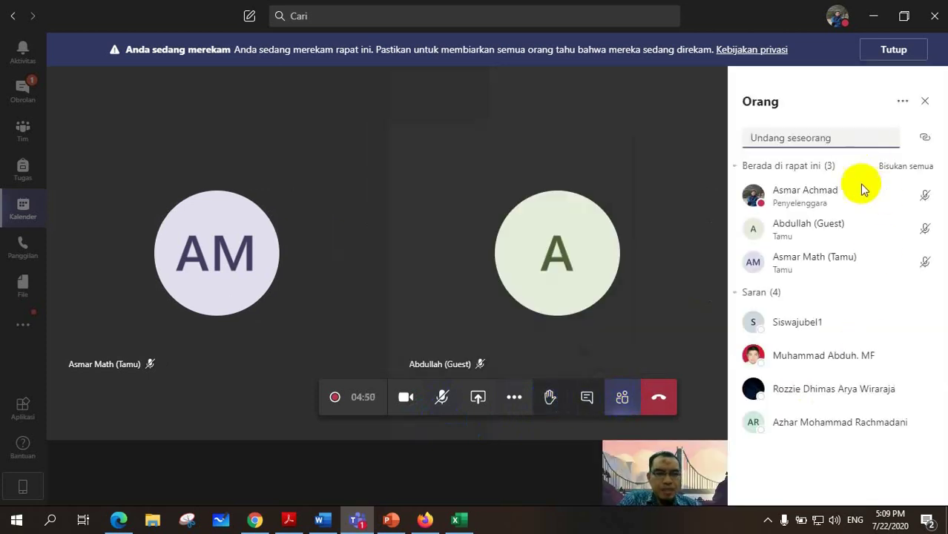
pyautogui.click(549, 403)
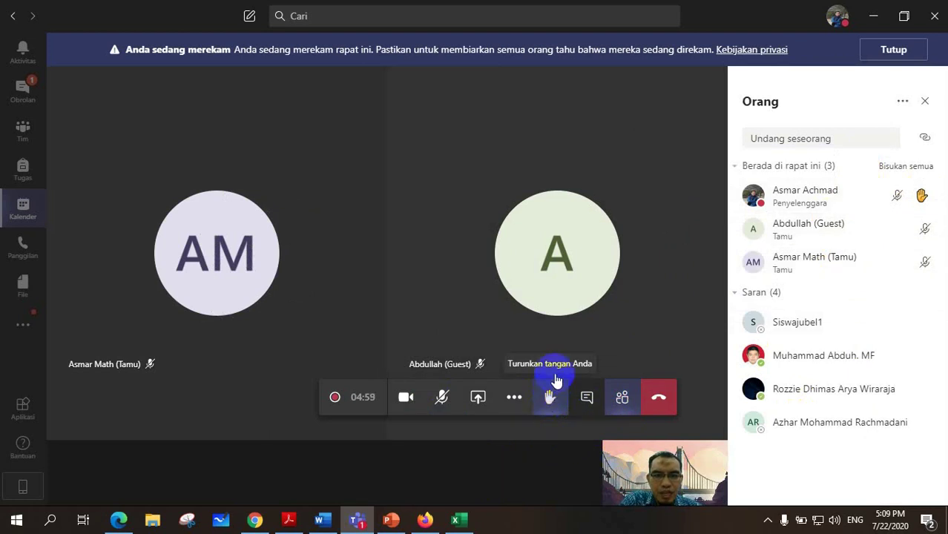
pyautogui.click(548, 400)
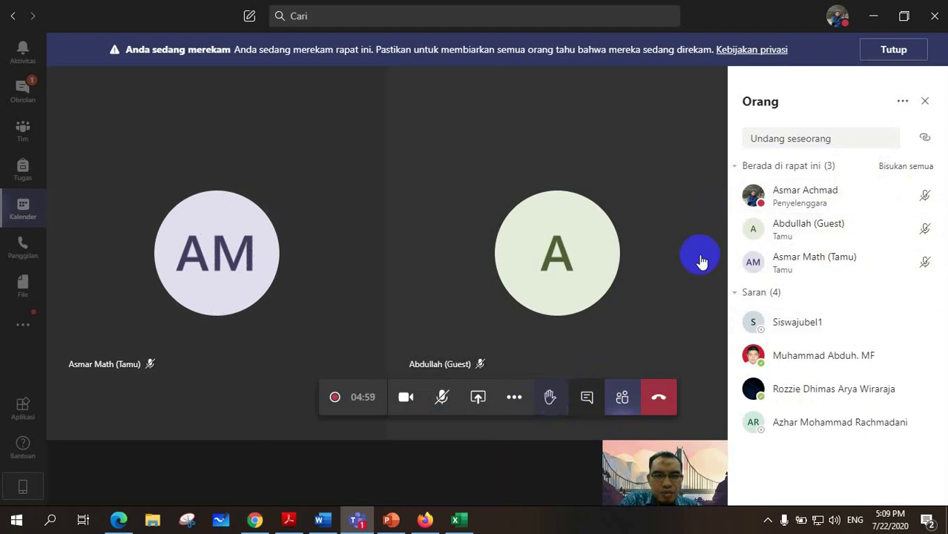
pyautogui.click(620, 400)
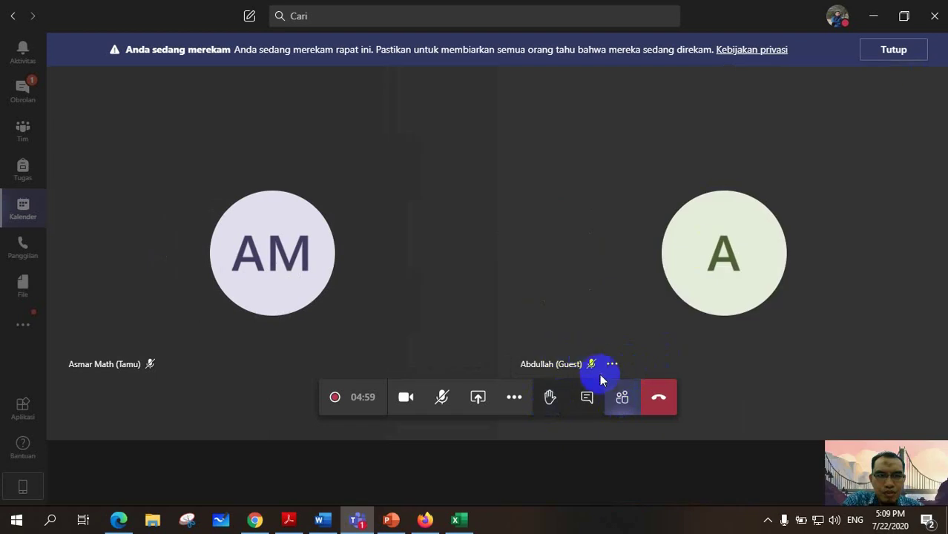
# Open the meeting chat and send an 'Assalamu alaikum' greeting.
pyautogui.click(577, 405)
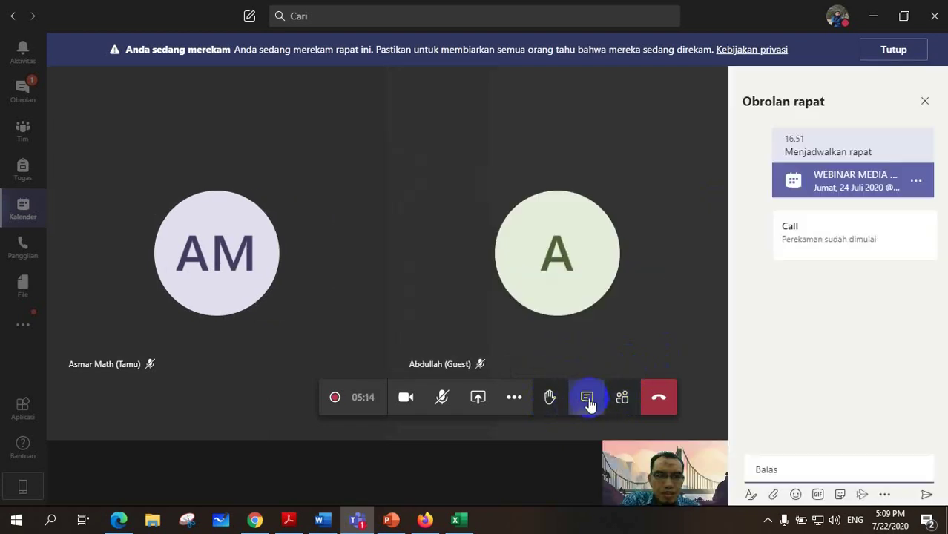
pyautogui.click(758, 470)
pyautogui.write('Assalamu alaikum')
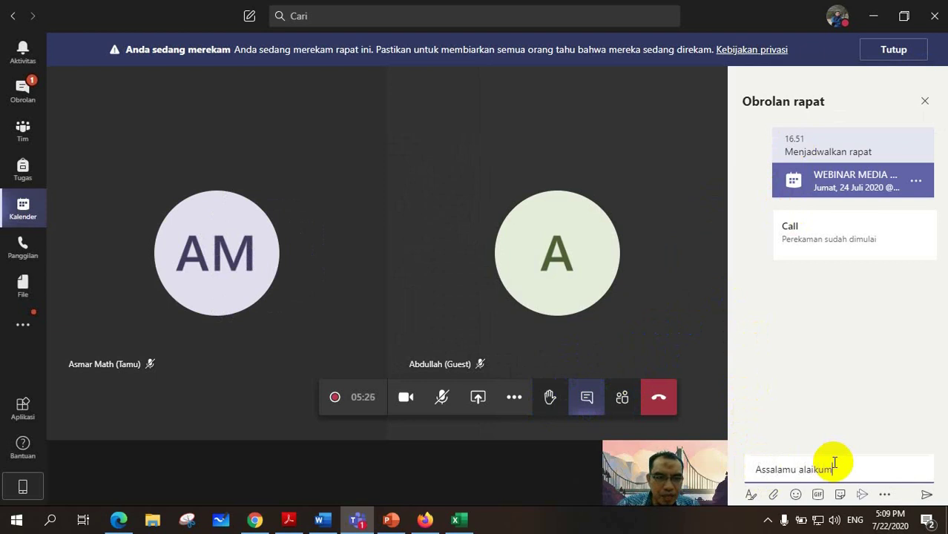
pyautogui.press('Return')
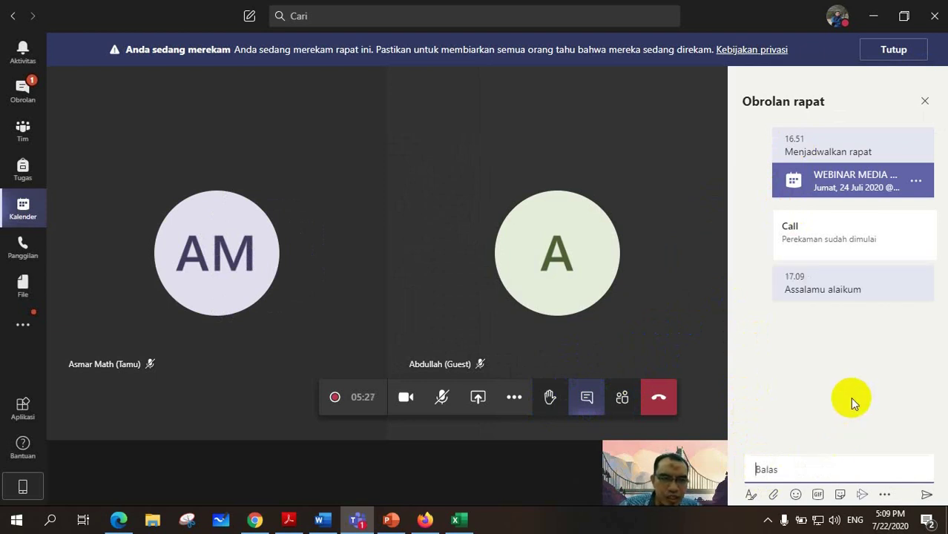
# Expand the message composer and bring up the file attach menu.
pyautogui.click(759, 469)
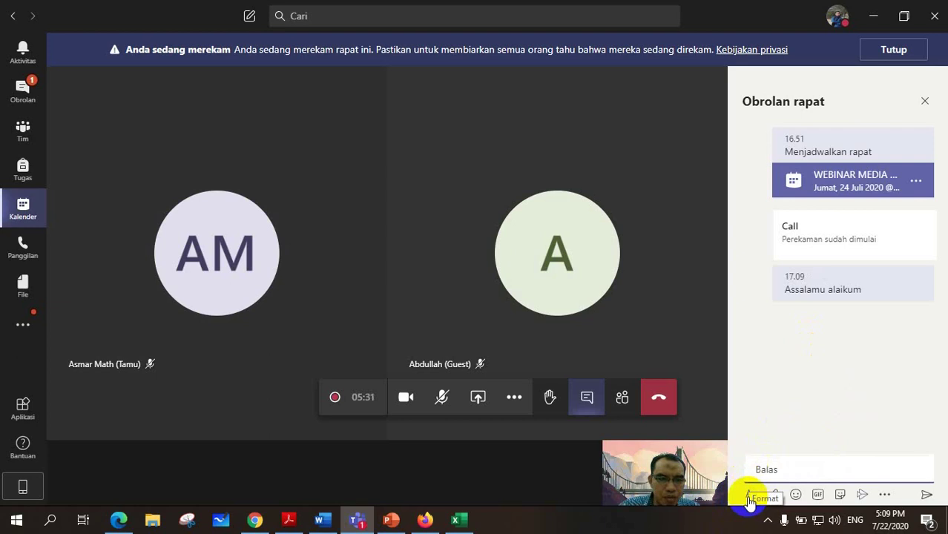
pyautogui.click(750, 495)
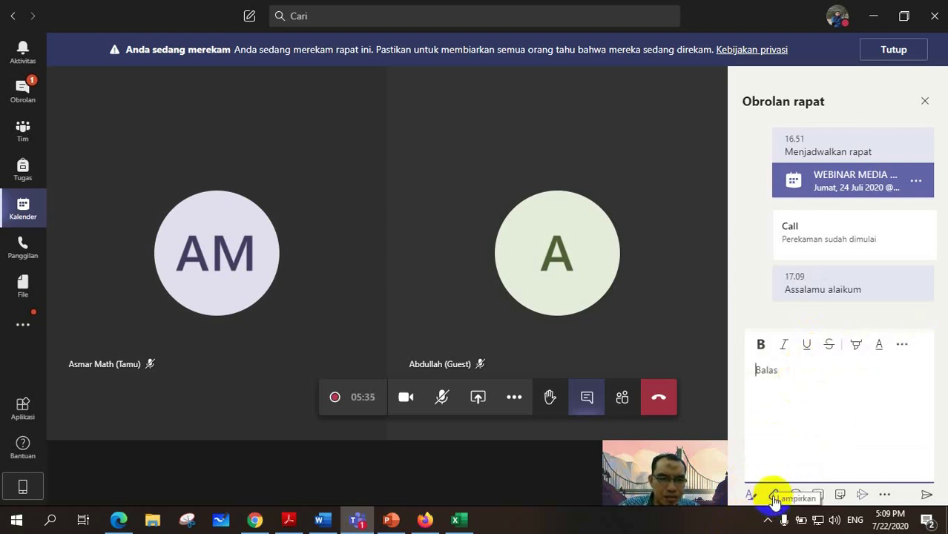
pyautogui.click(791, 387)
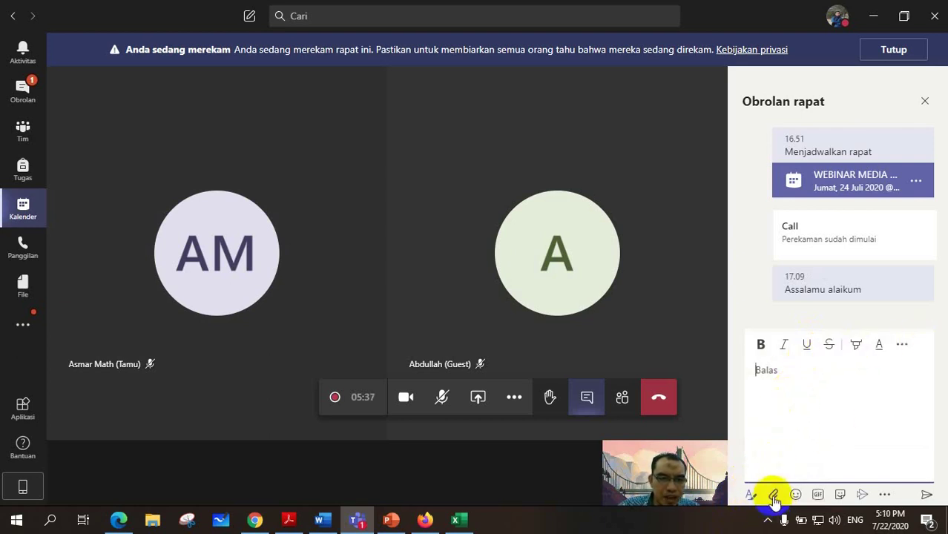
pyautogui.click(773, 495)
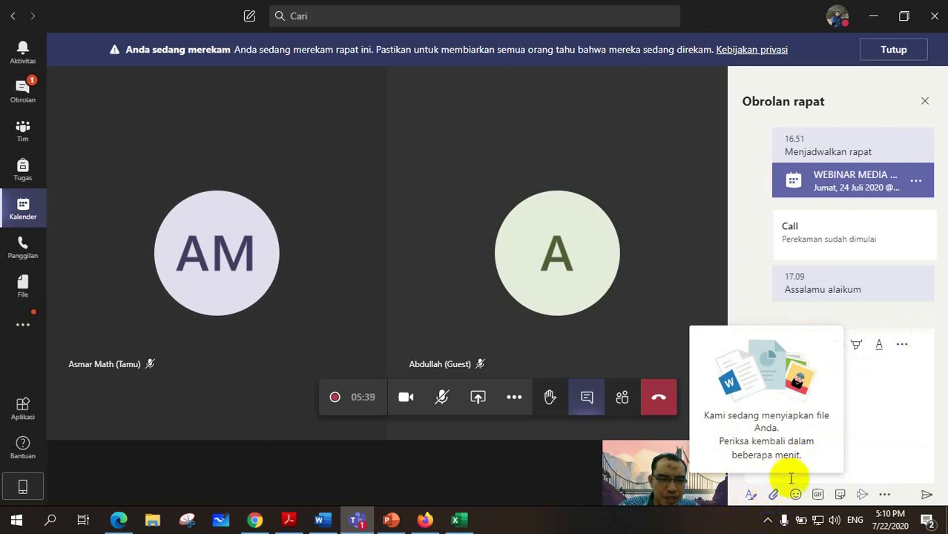
pyautogui.click(775, 497)
pyautogui.click(774, 497)
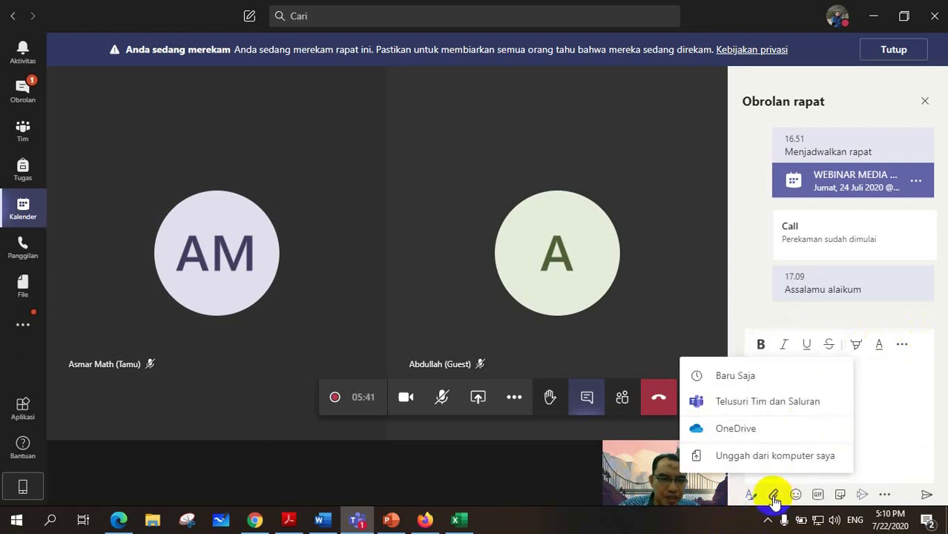
pyautogui.click(774, 497)
pyautogui.click(775, 497)
# Upload 30 strategies from the computer's Documents folder as a chat attachment.
pyautogui.click(758, 457)
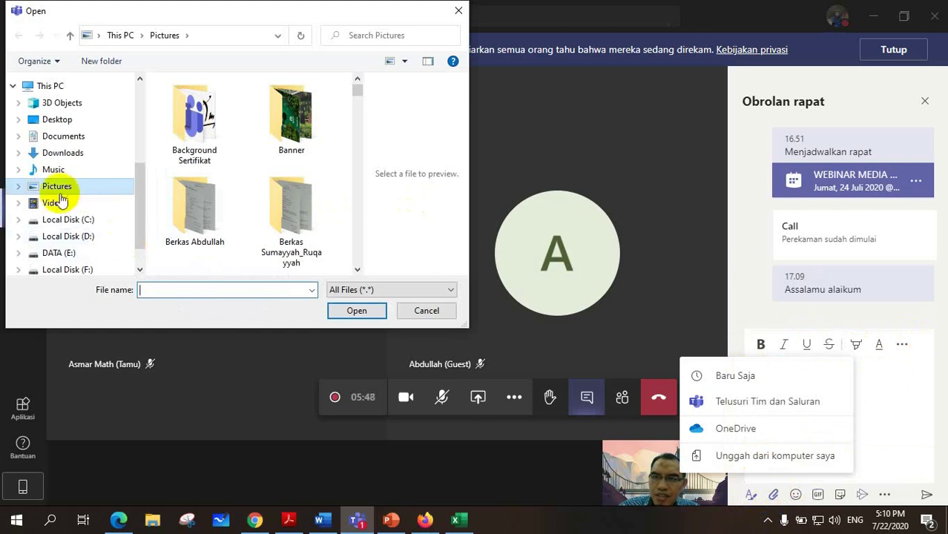
pyautogui.click(69, 136)
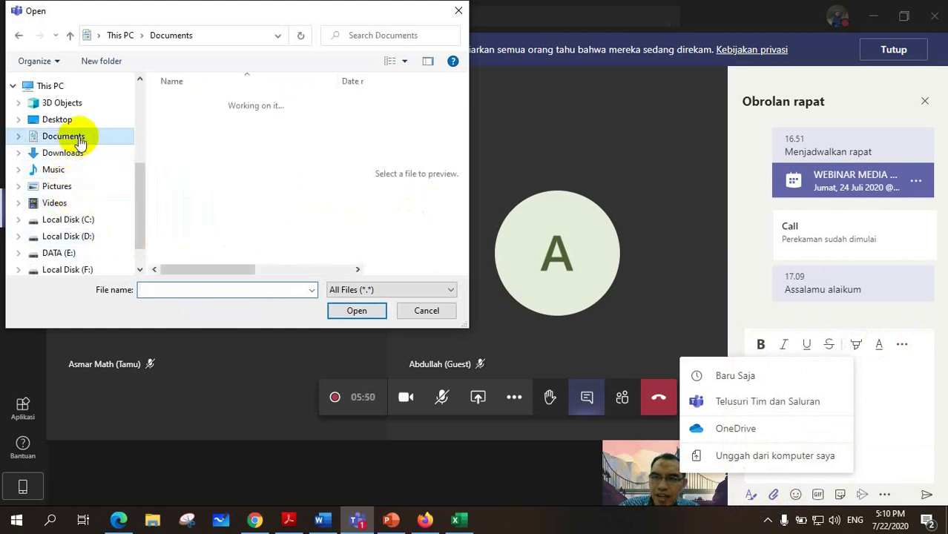
pyautogui.scroll(-7, 234, 164)
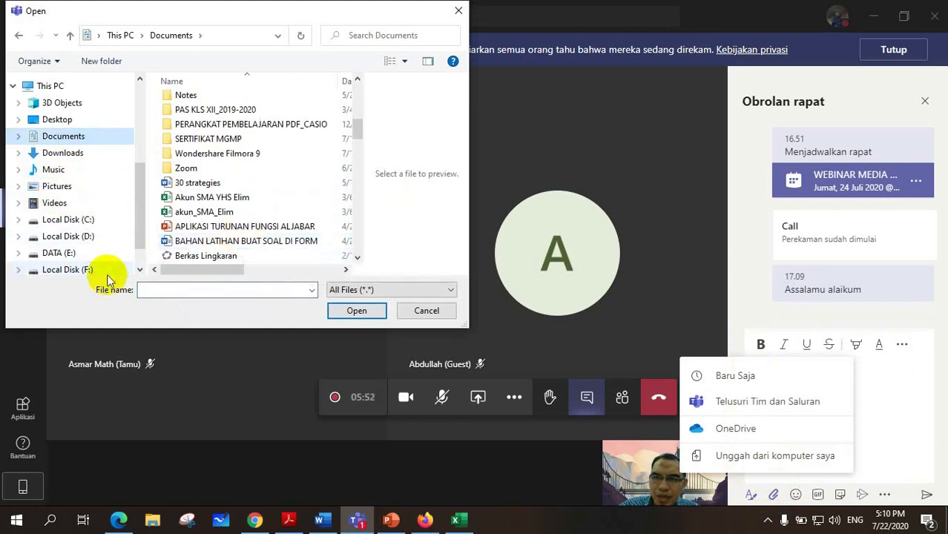
pyautogui.click(197, 183)
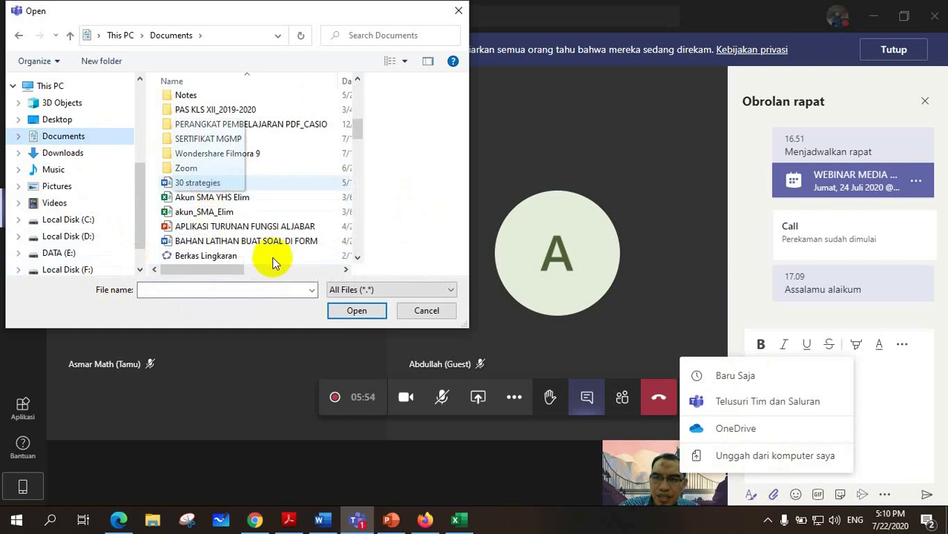
pyautogui.click(355, 312)
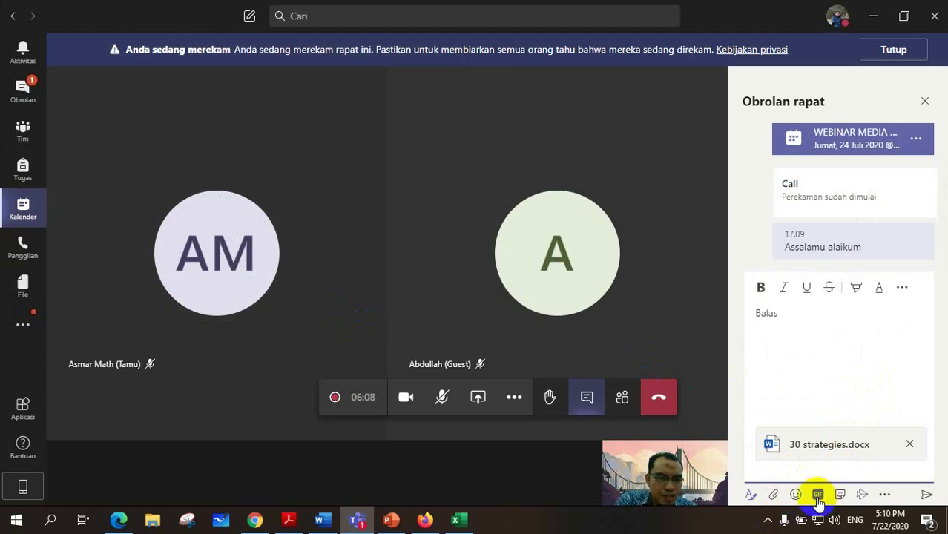
# Add the hello computer GIF and the dancing fries sticker to the message.
pyautogui.click(818, 497)
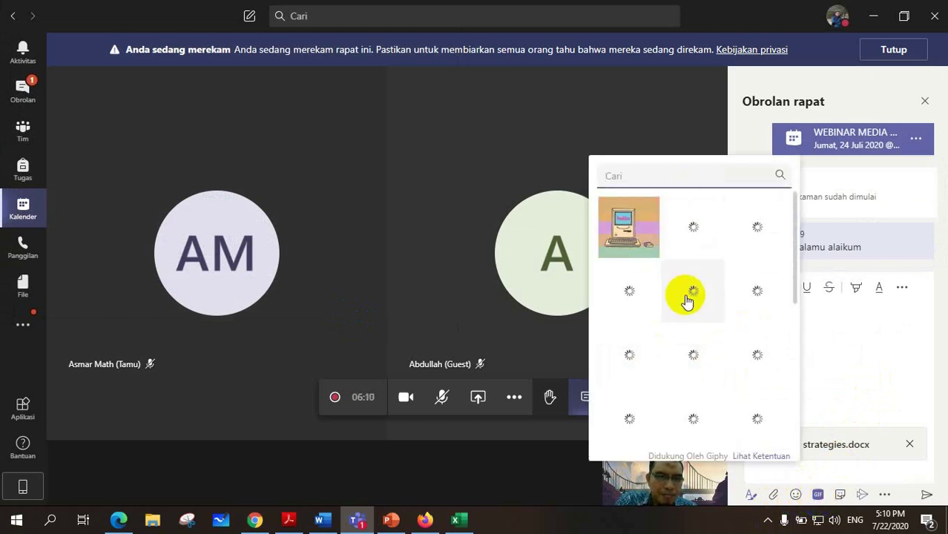
pyautogui.click(627, 231)
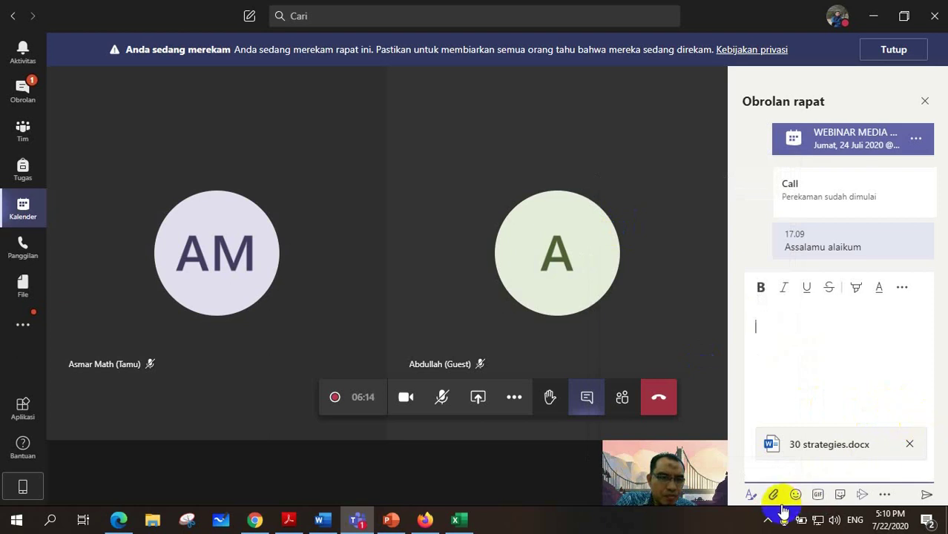
pyautogui.click(839, 495)
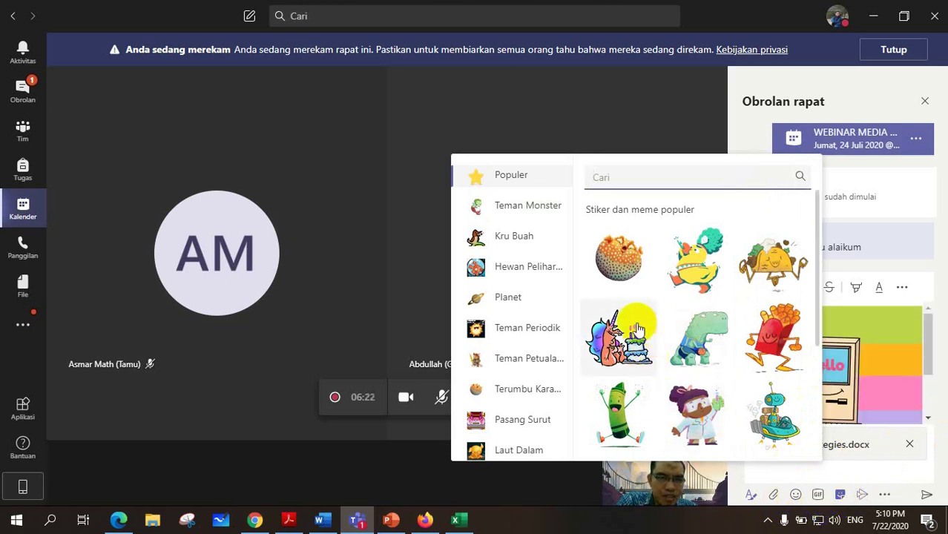
pyautogui.click(780, 342)
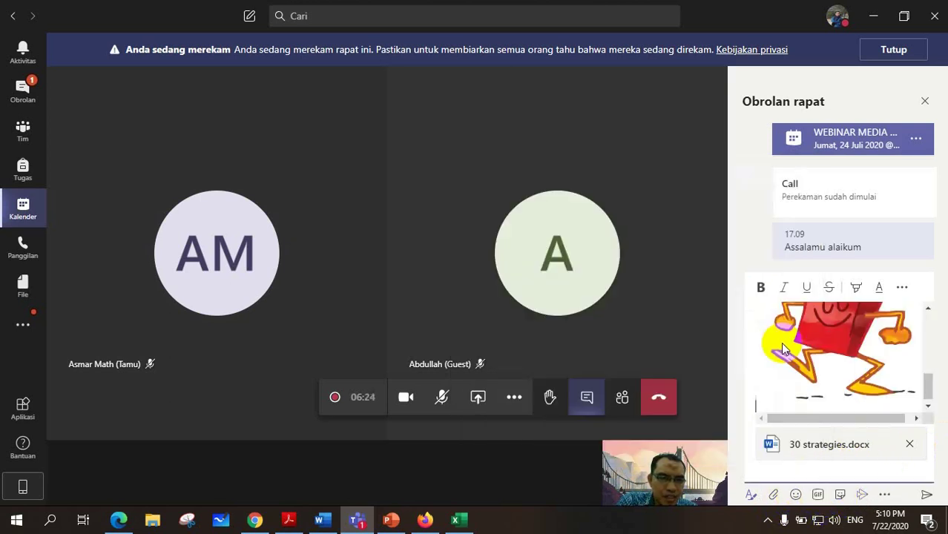
# Send the message with GIF, sticker and 30 strategies file, then close the chat.
pyautogui.scroll(3, 866, 358)
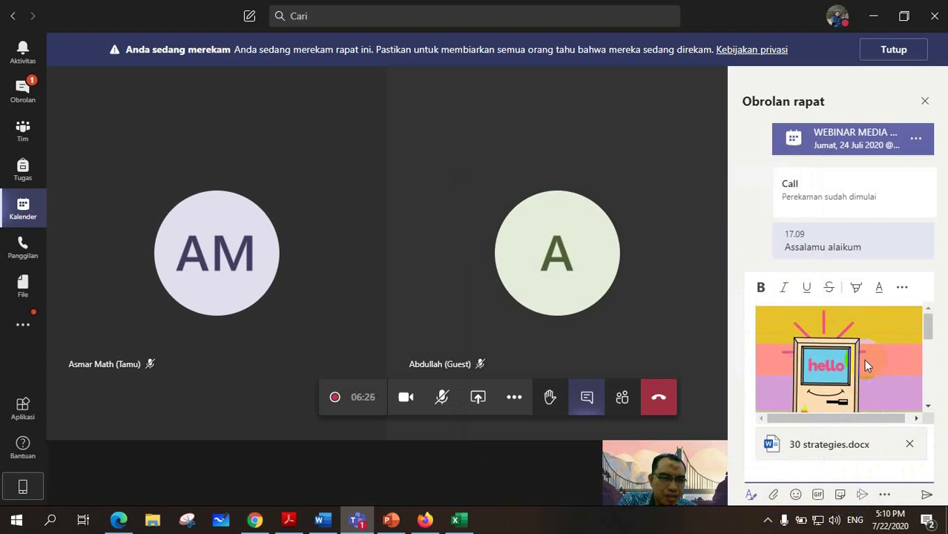
pyautogui.scroll(-3, 863, 358)
pyautogui.click(926, 495)
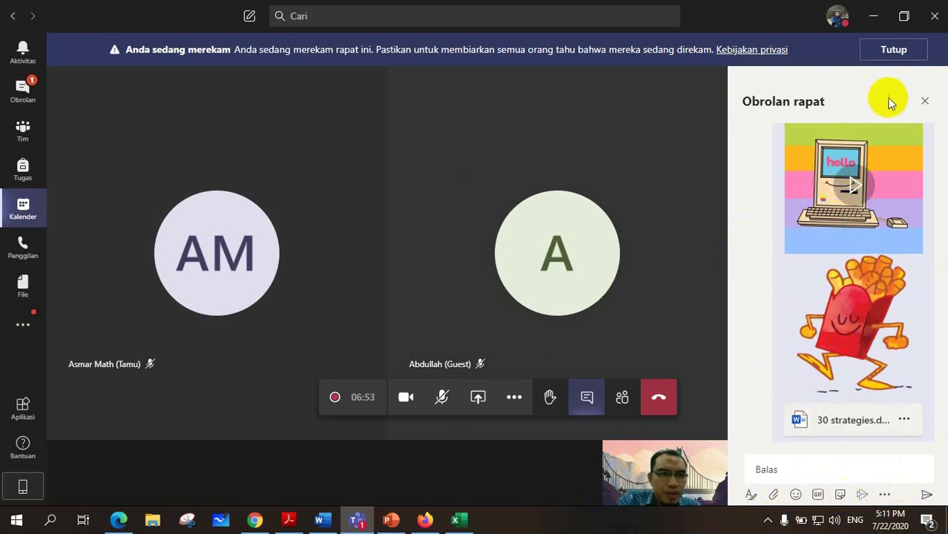
pyautogui.click(924, 102)
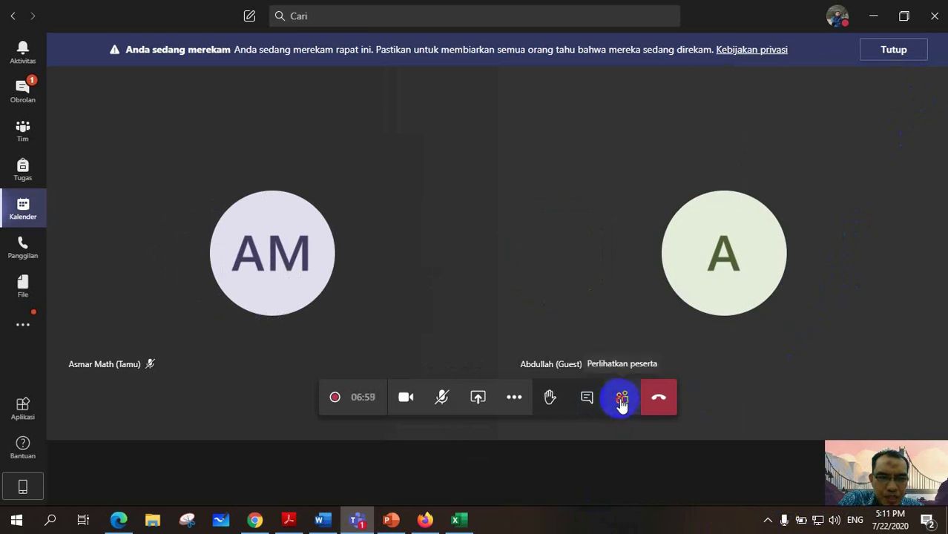
# Open the participants panel and download the attendance list from its options menu.
pyautogui.click(622, 401)
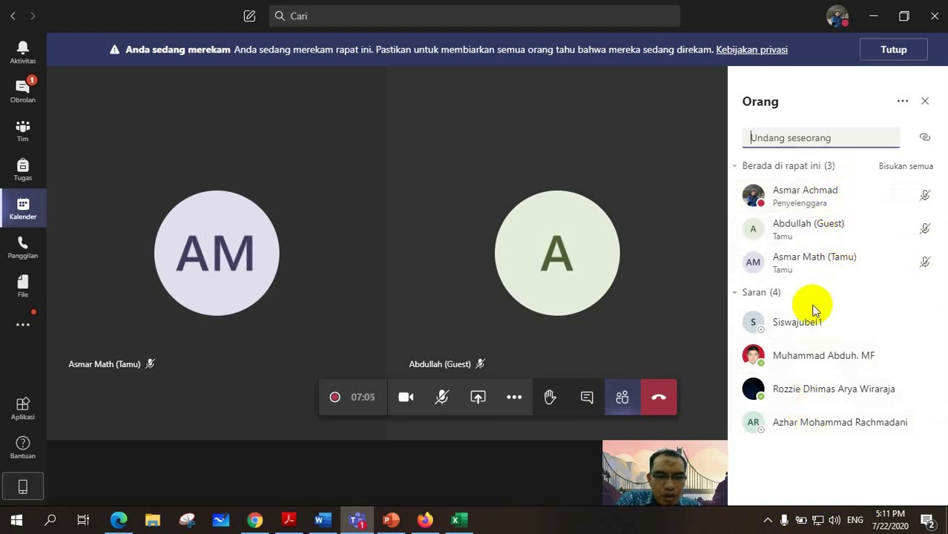
pyautogui.click(903, 103)
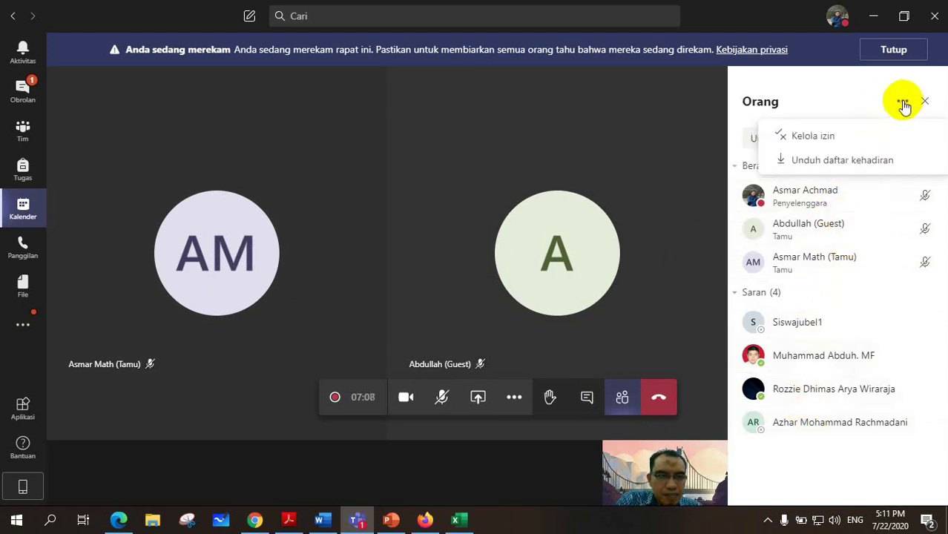
pyautogui.click(824, 162)
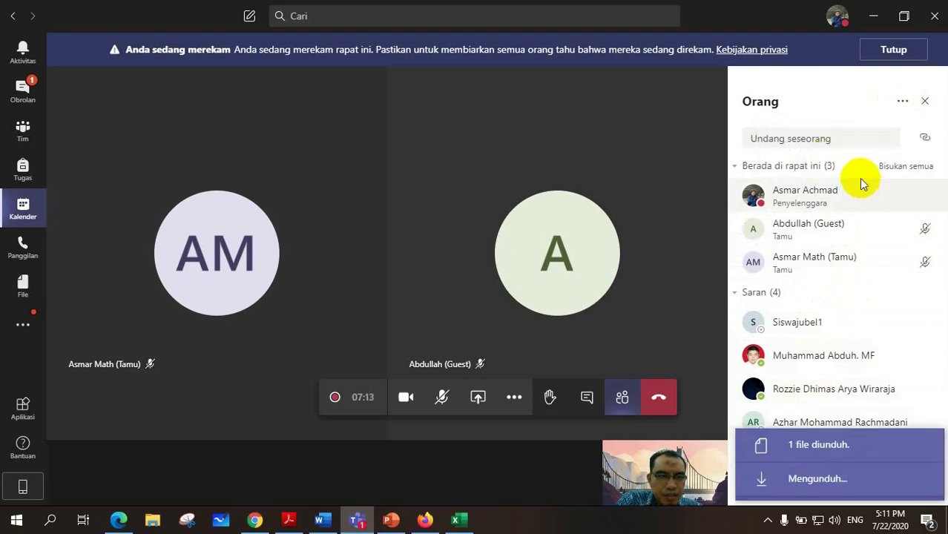
# Go to Downloads in File Explorer and open meetingAttendanceList (7) in Excel.
pyautogui.click(151, 521)
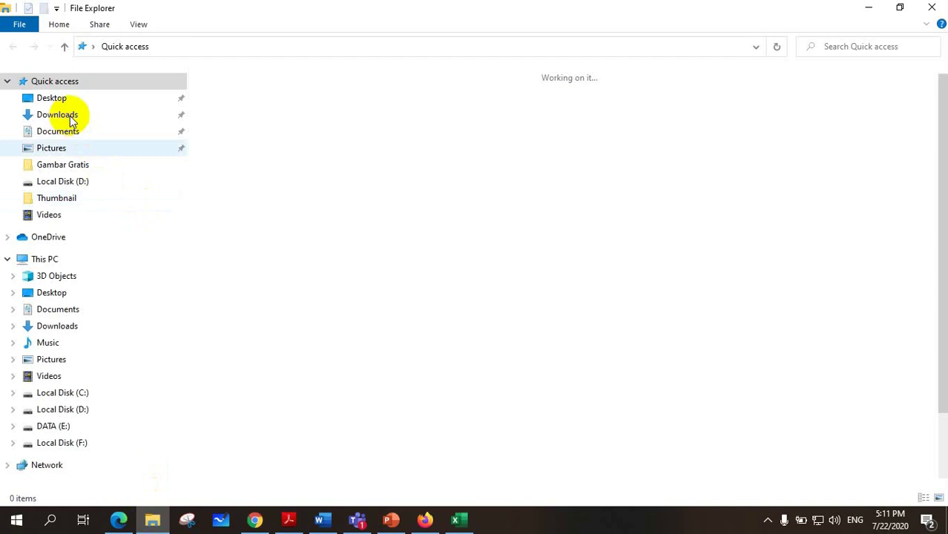
pyautogui.click(79, 120)
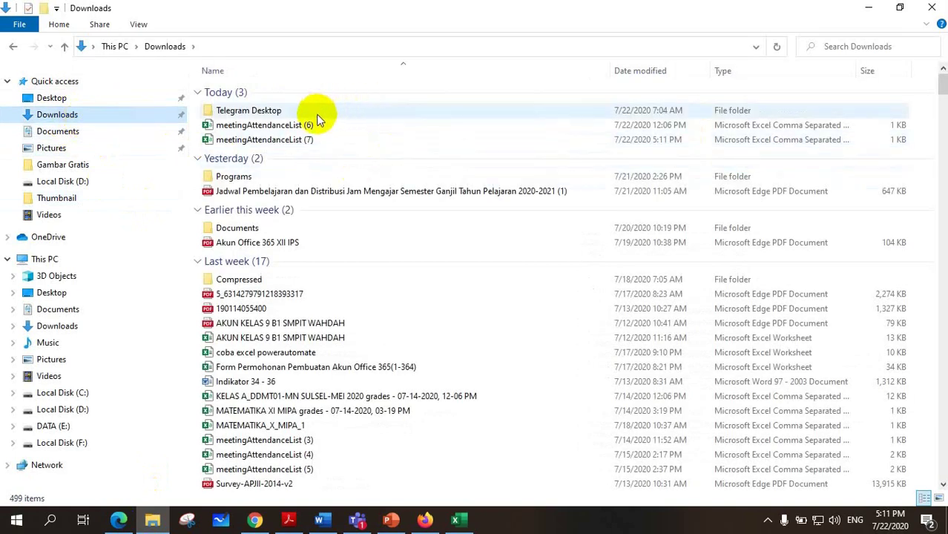
pyautogui.click(273, 141)
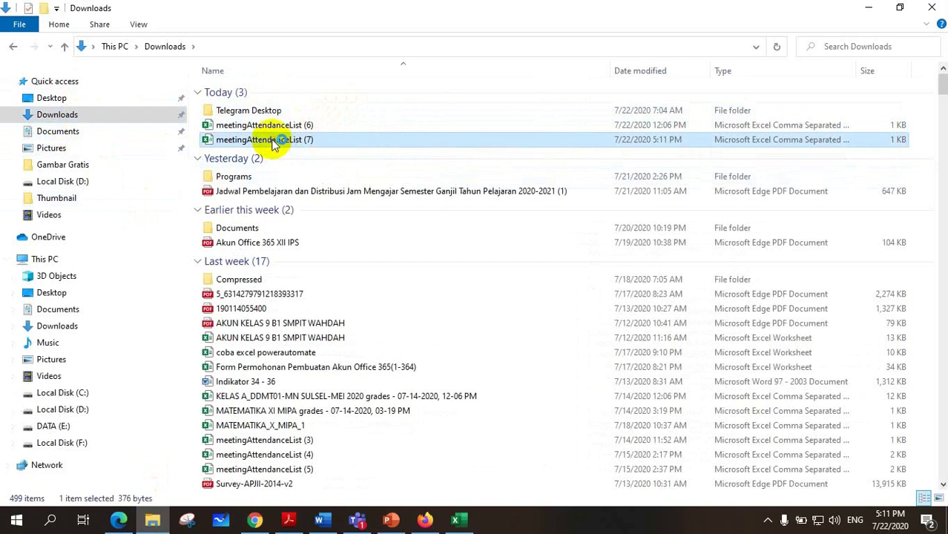
pyautogui.doubleClick(275, 143)
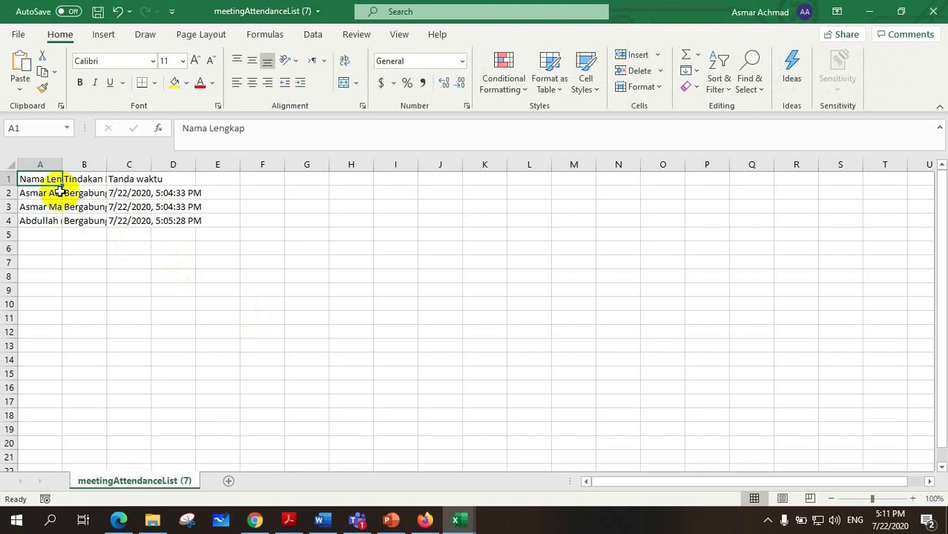
# Widen columns A and C and check the full names in A3 and A4.
pyautogui.moveTo(62, 164); pyautogui.dragTo(457, 165)
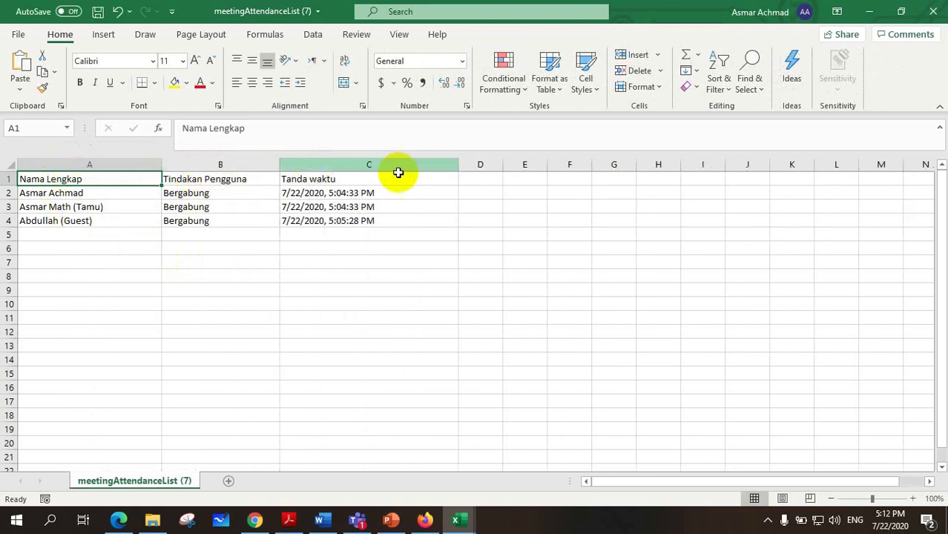
pyautogui.click(76, 194)
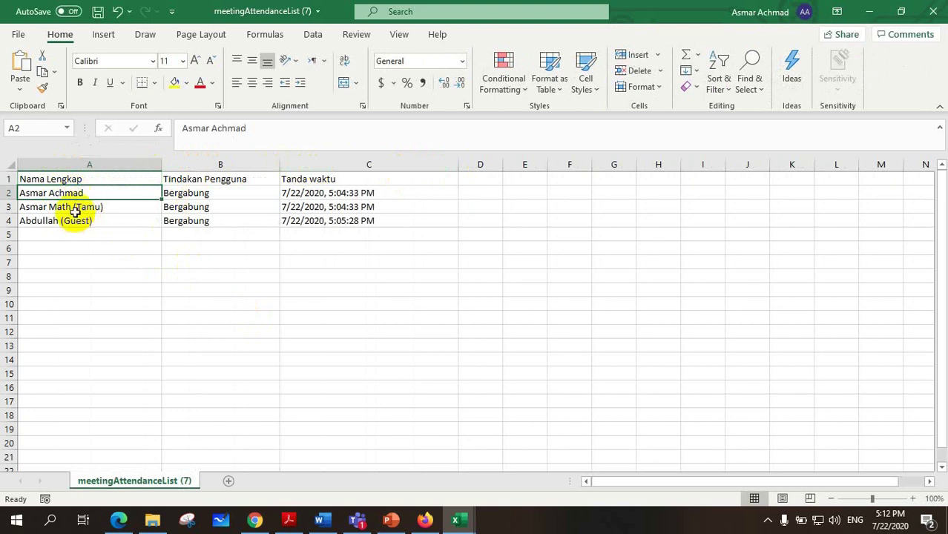
pyautogui.click(74, 207)
pyautogui.click(70, 225)
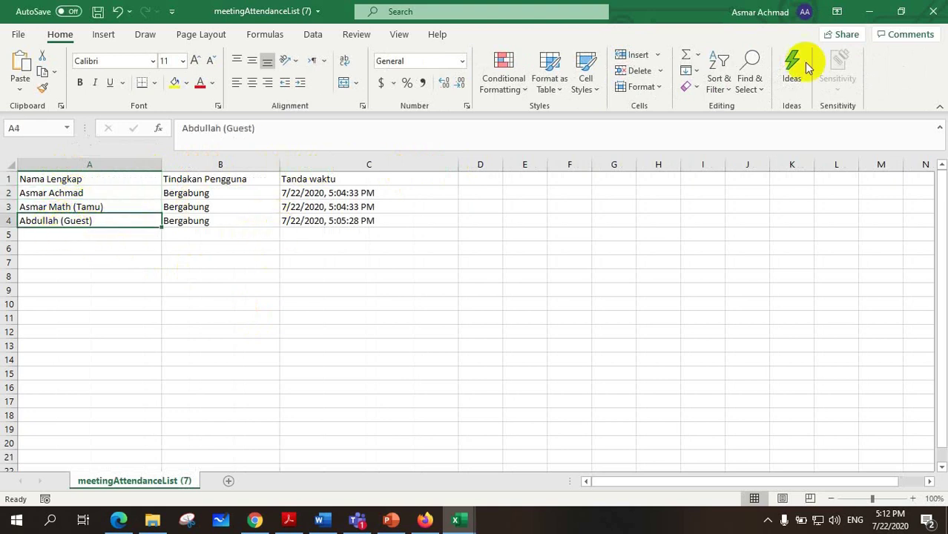
# Close the attendance workbook without saving and return to Teams.
pyautogui.click(934, 18)
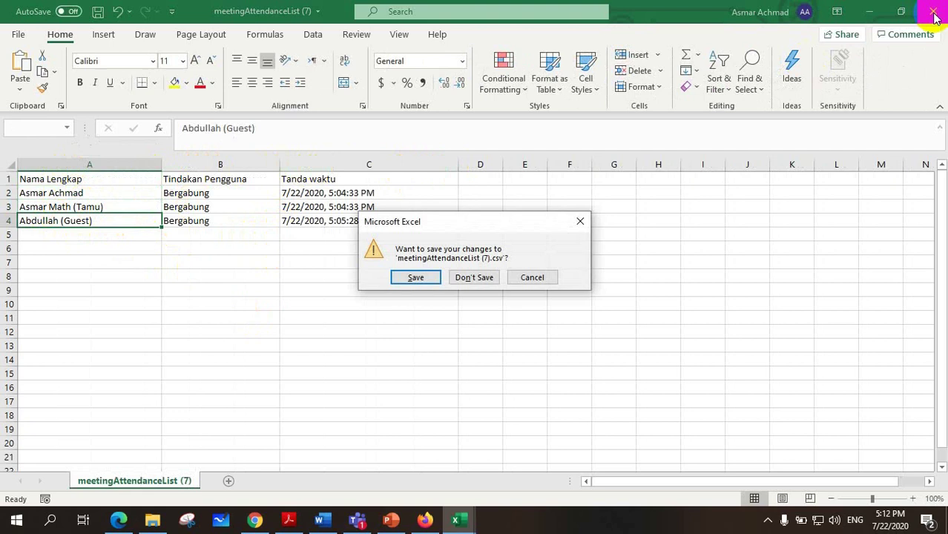
pyautogui.click(474, 277)
pyautogui.click(356, 519)
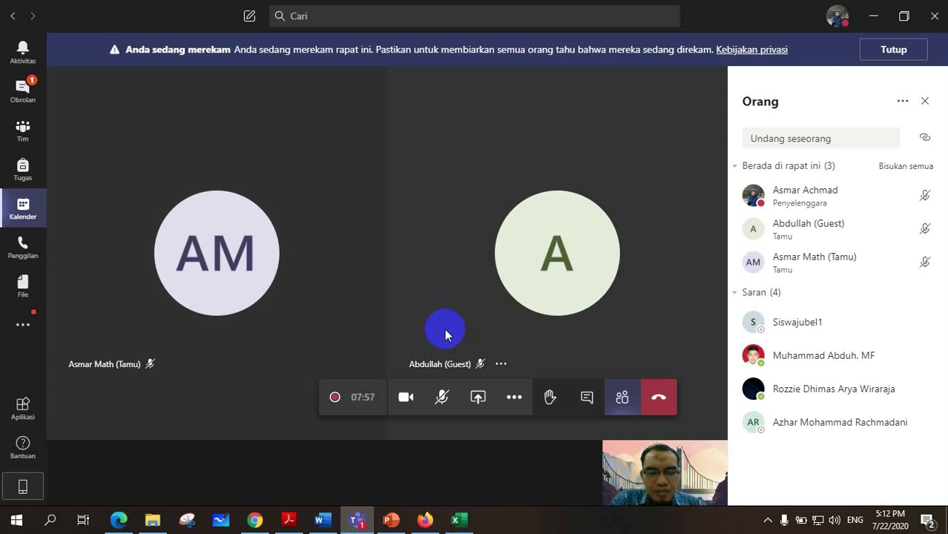
# Stop the meeting recording from More actions and confirm the stop.
pyautogui.click(514, 401)
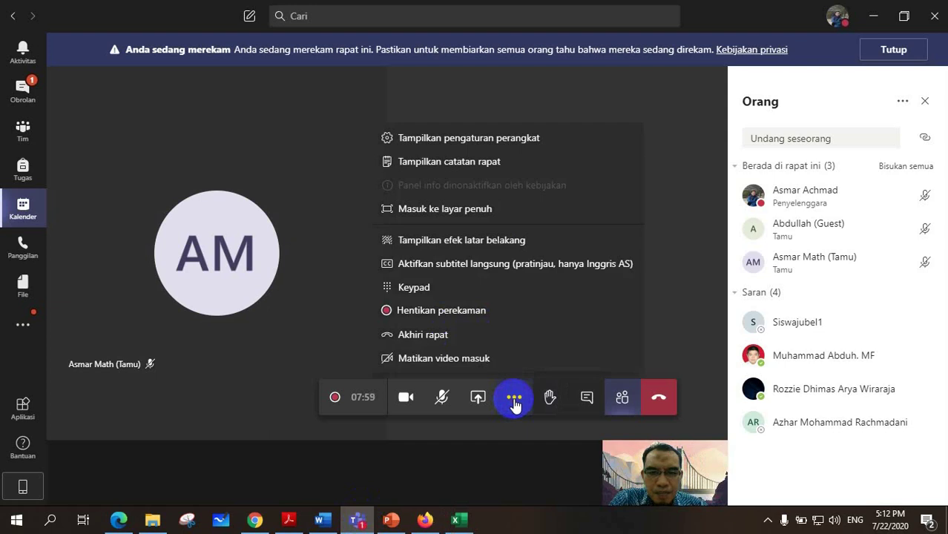
pyautogui.click(441, 316)
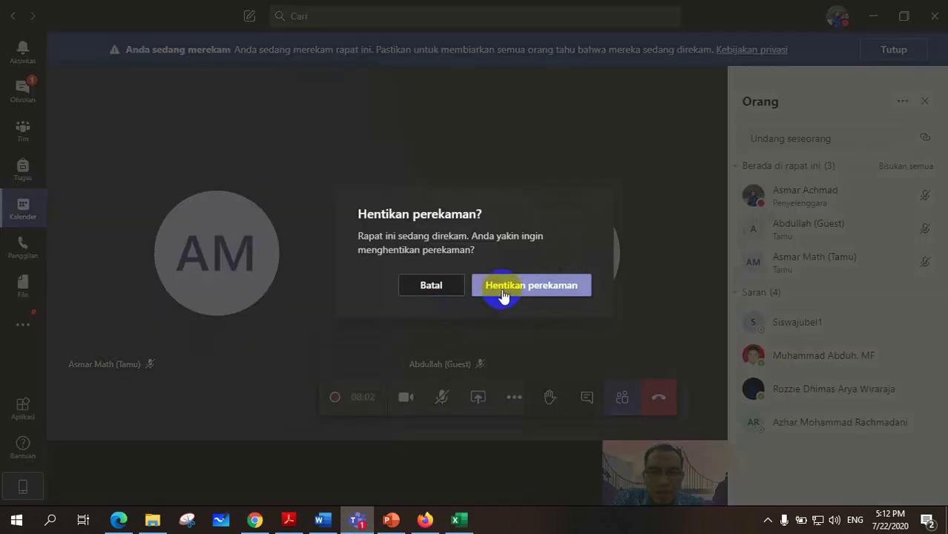
pyautogui.click(503, 293)
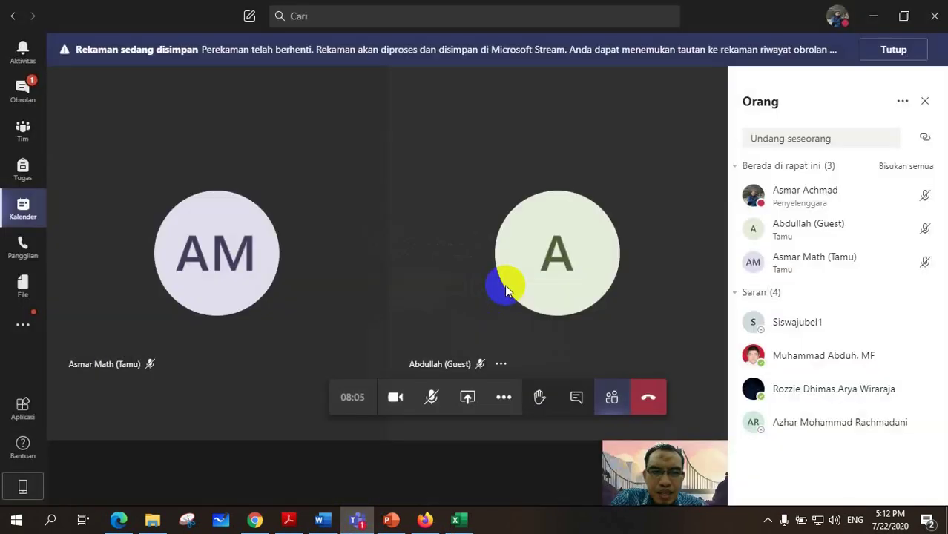
pyautogui.moveTo(506, 286)
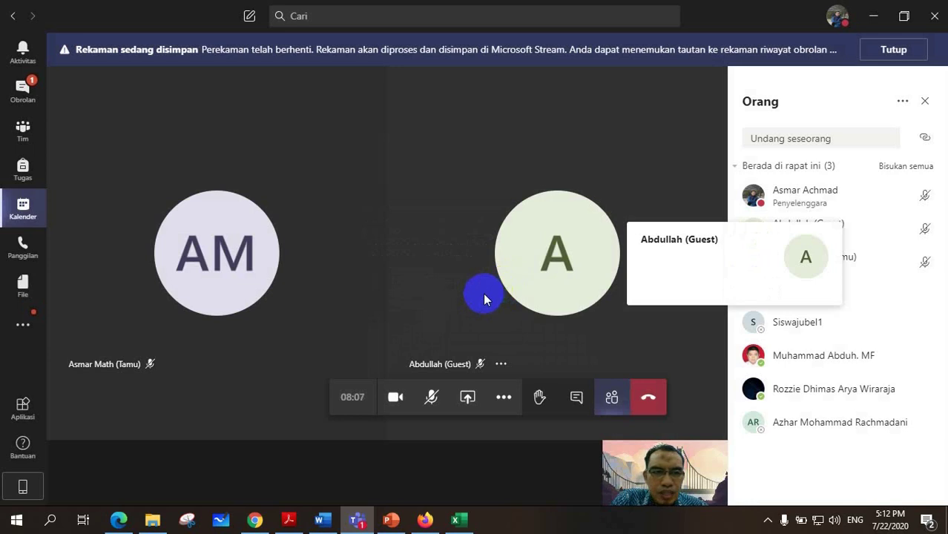
# Show the meeting chat and scroll up to the Call item with the saved recording.
pyautogui.click(577, 399)
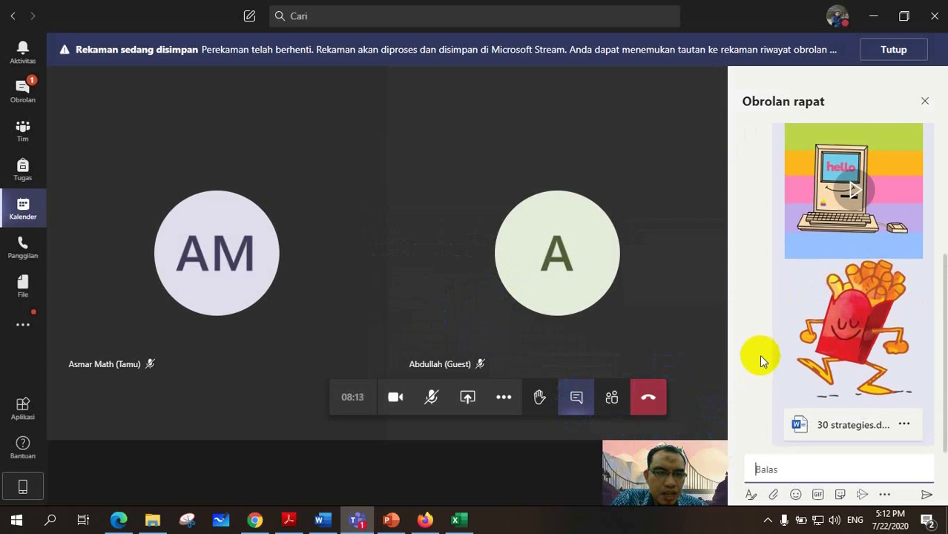
pyautogui.scroll(3, 757, 360)
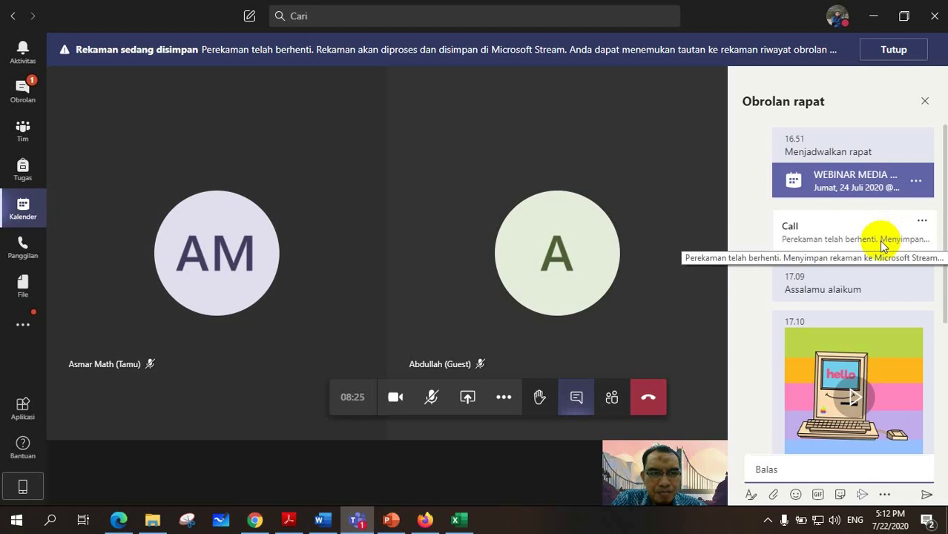
pyautogui.click(926, 102)
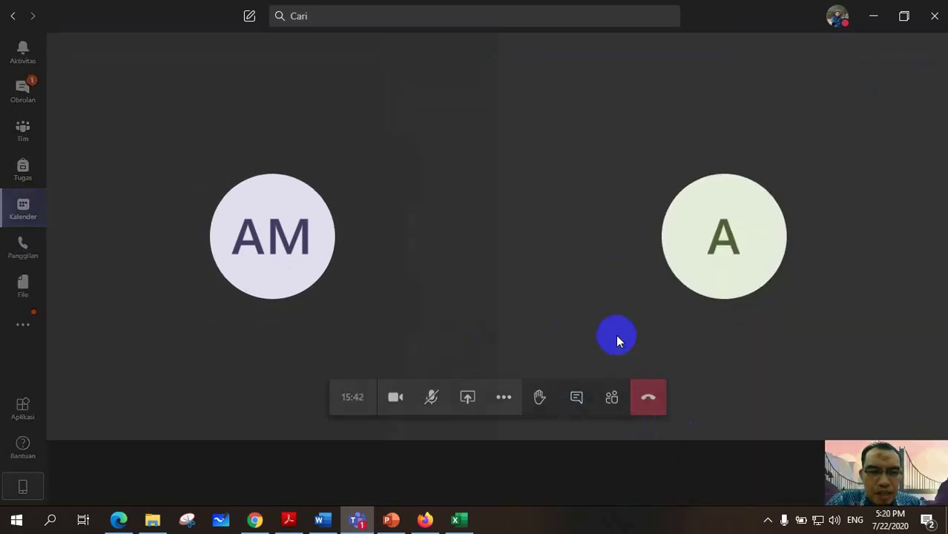
# Play the 4m 53s call recording in the Stream player, then close the player and the chat.
pyautogui.click(576, 401)
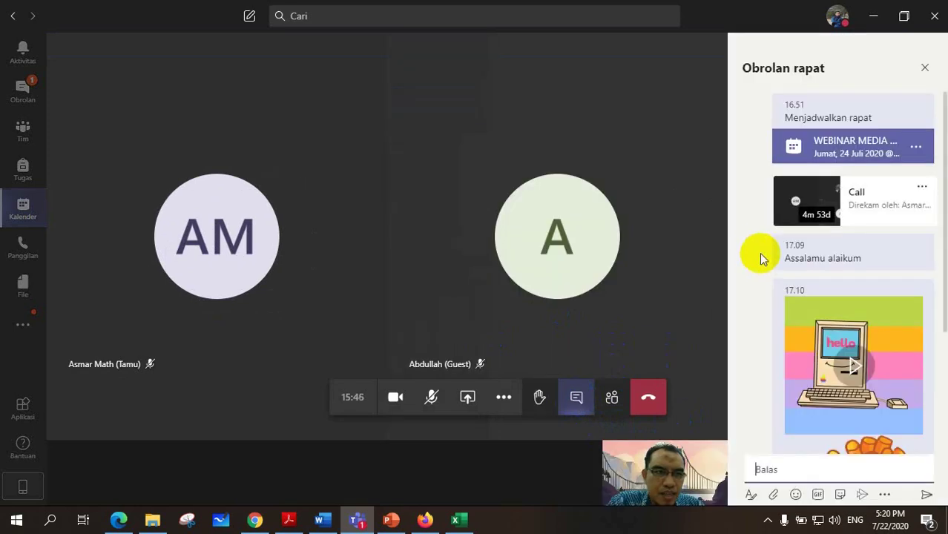
pyautogui.click(819, 221)
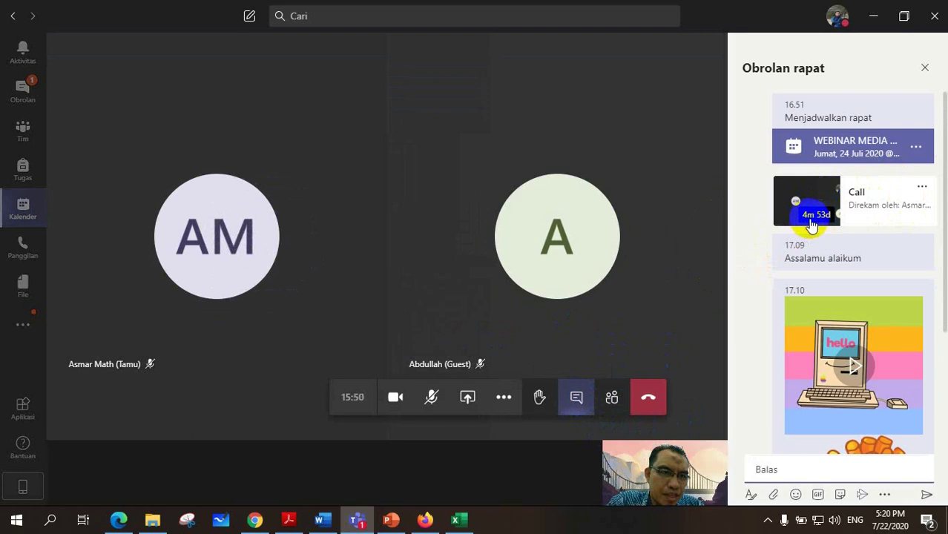
pyautogui.click(824, 213)
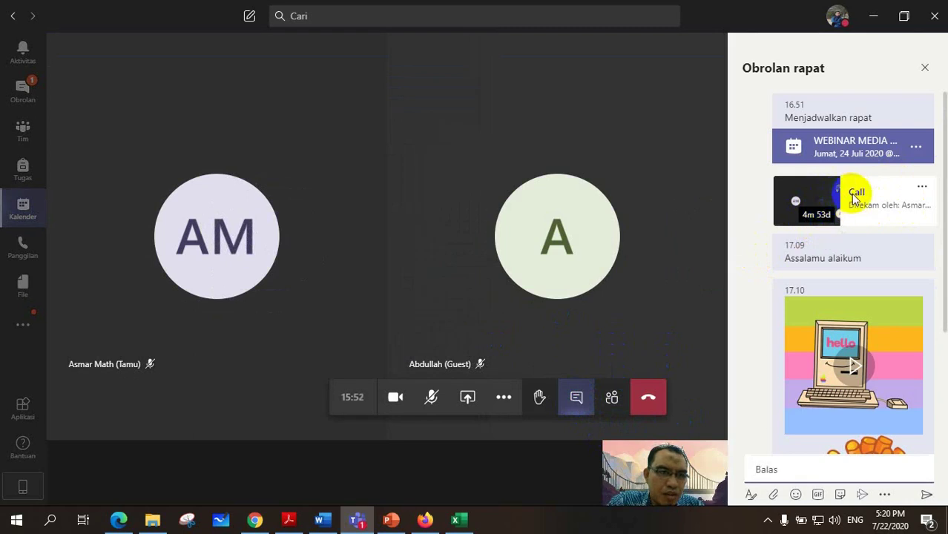
pyautogui.click(821, 196)
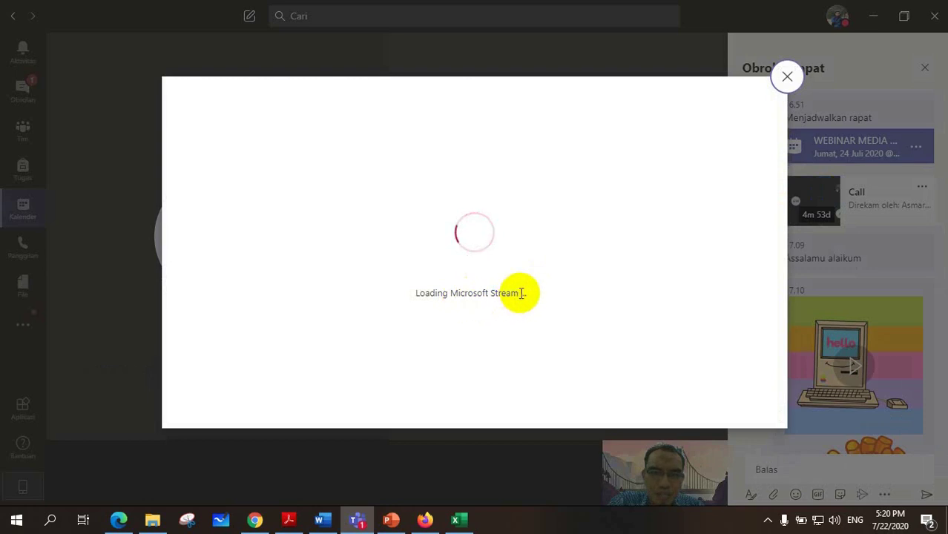
pyautogui.click(786, 79)
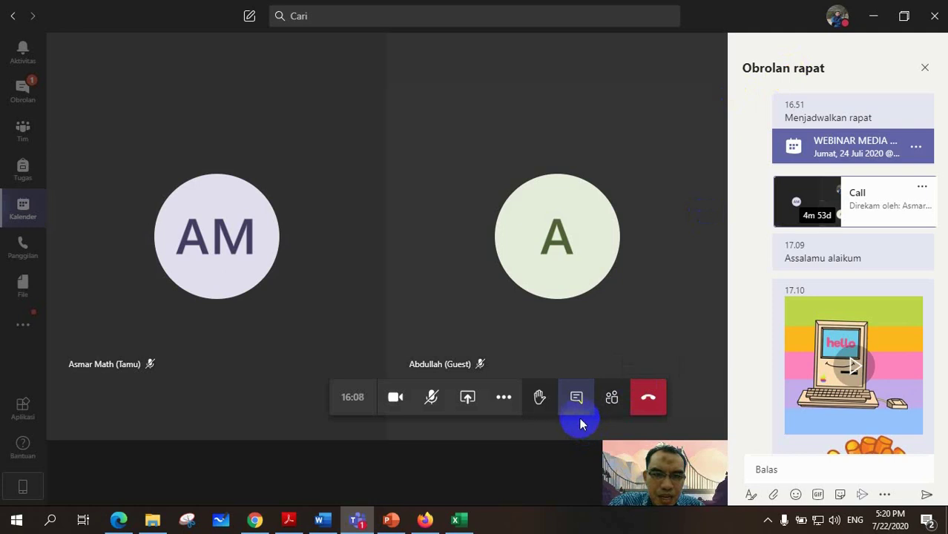
pyautogui.click(577, 400)
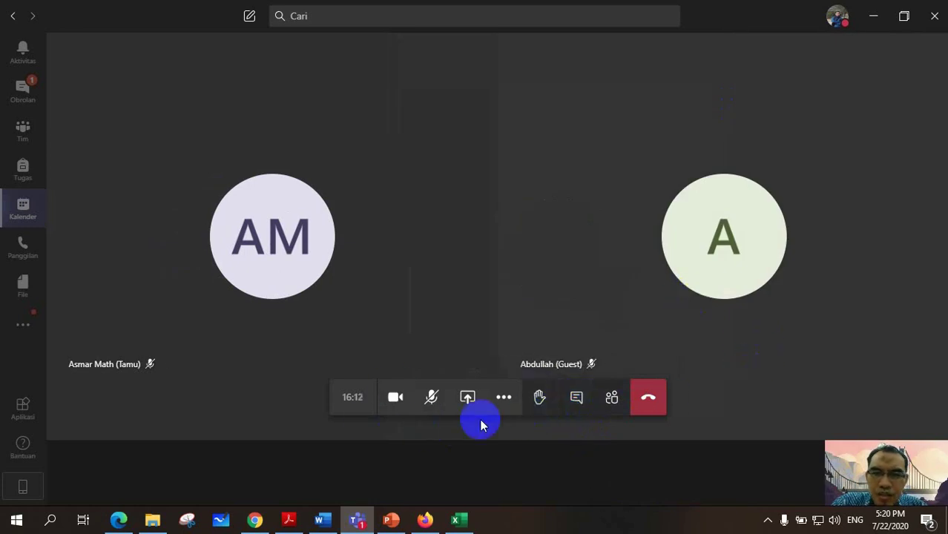
# Turn off your own camera and show the participant list with three people in the meeting.
pyautogui.click(396, 403)
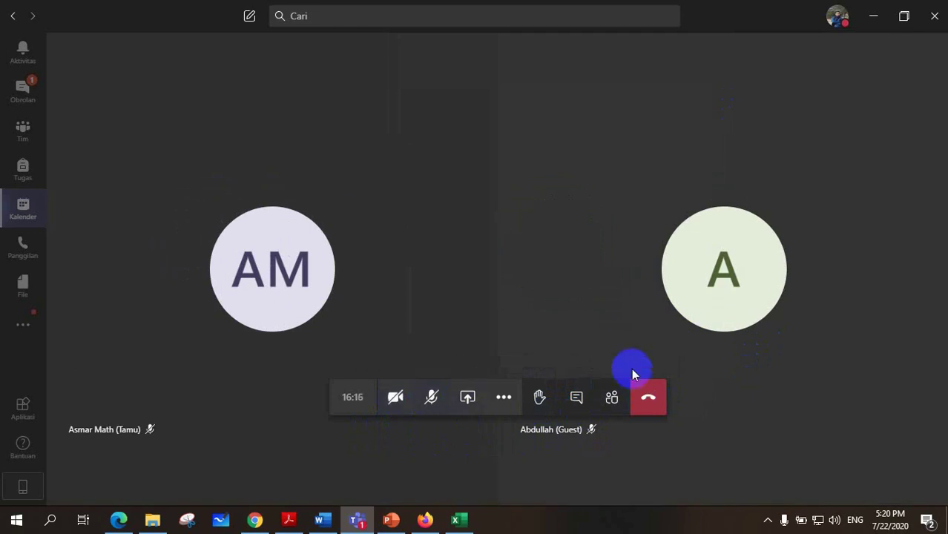
pyautogui.click(502, 402)
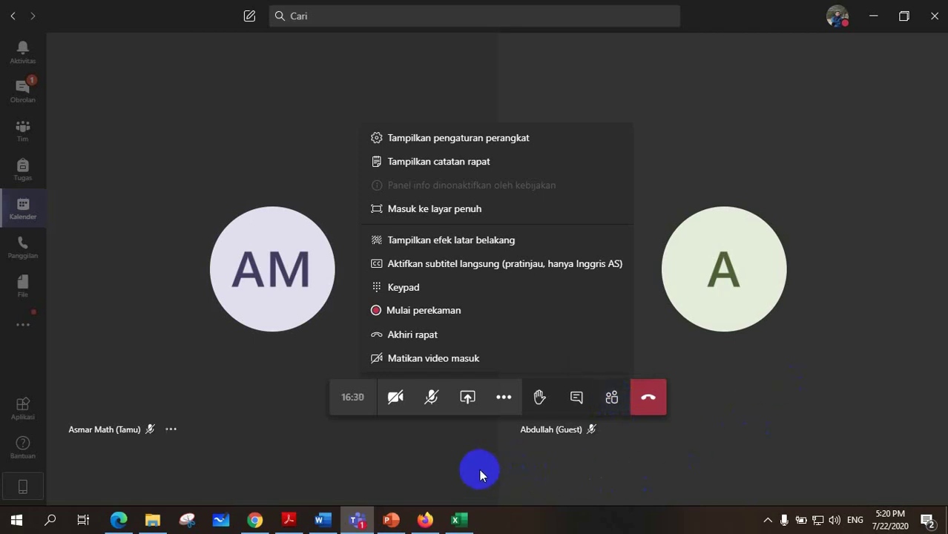
pyautogui.click(504, 400)
pyautogui.click(503, 400)
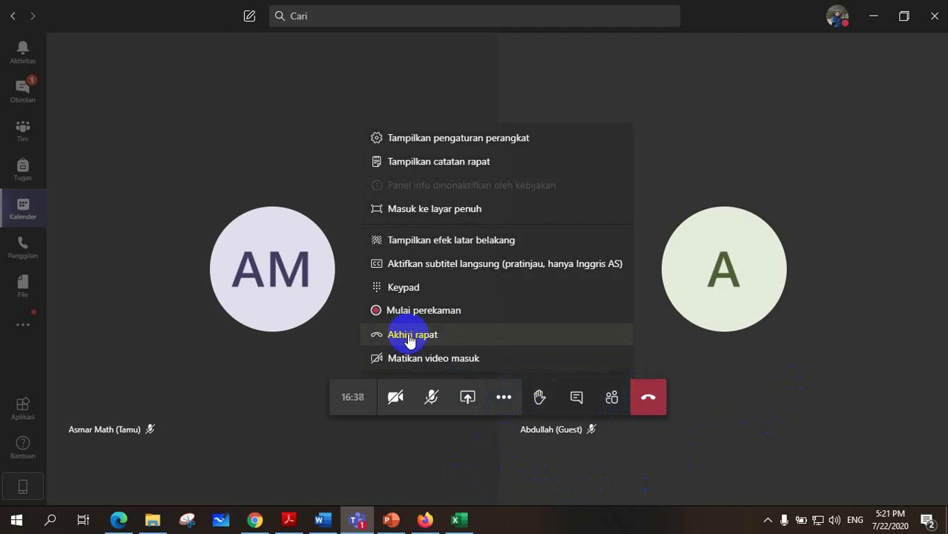
pyautogui.click(613, 401)
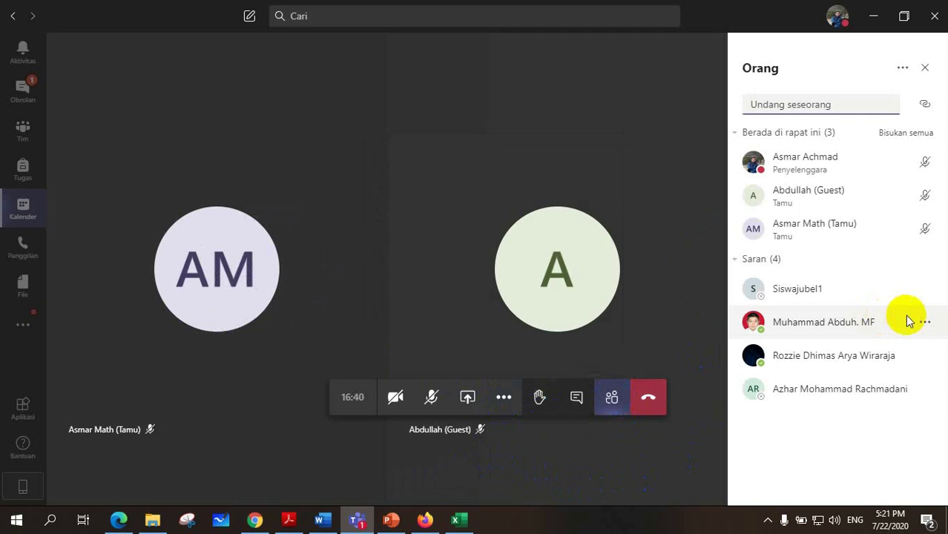
# Mute all three participants with Bisukan semua, confirming with Matikan suara.
pyautogui.click(924, 324)
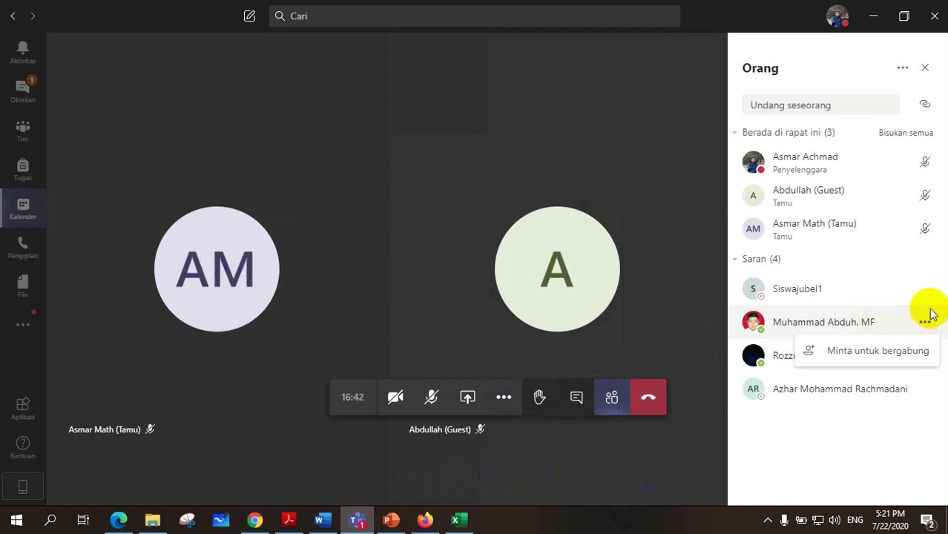
pyautogui.click(842, 437)
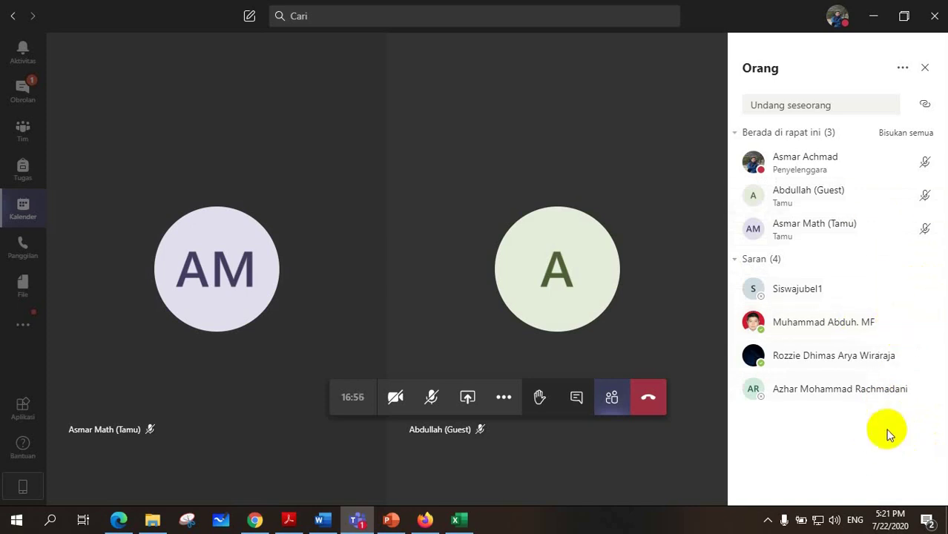
pyautogui.click(900, 137)
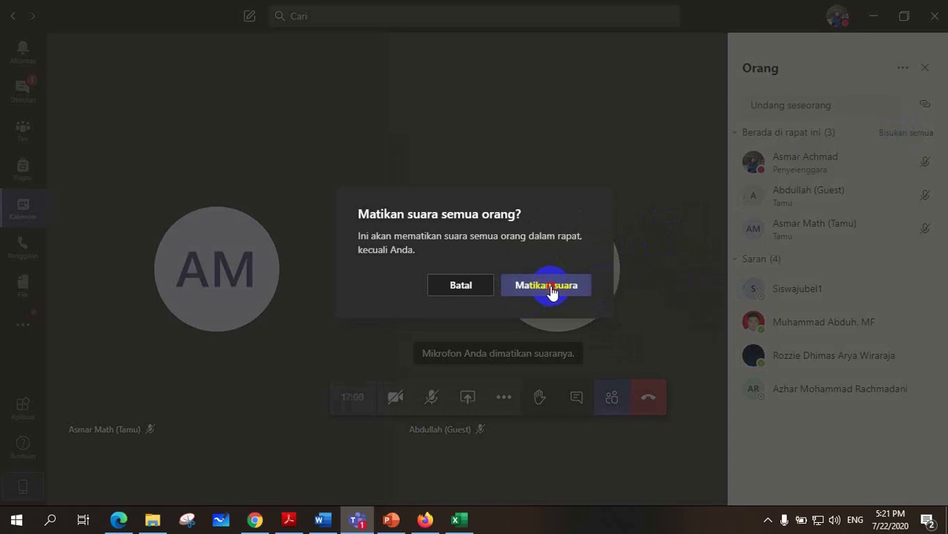
pyautogui.click(550, 288)
pyautogui.moveTo(552, 282)
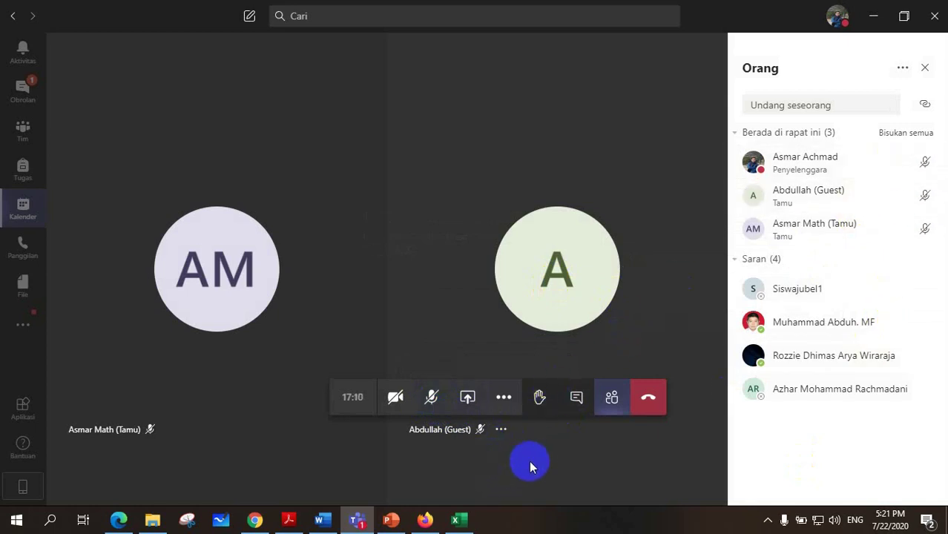
# End the meeting for everyone via Tindakan lainnya > Akhiri rapat, confirming with Selesai.
pyautogui.click(503, 399)
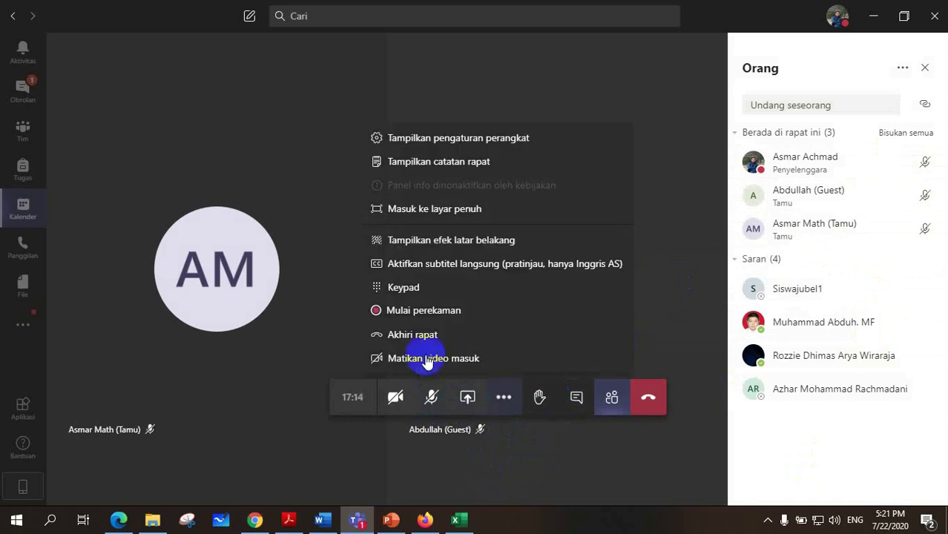
pyautogui.click(414, 336)
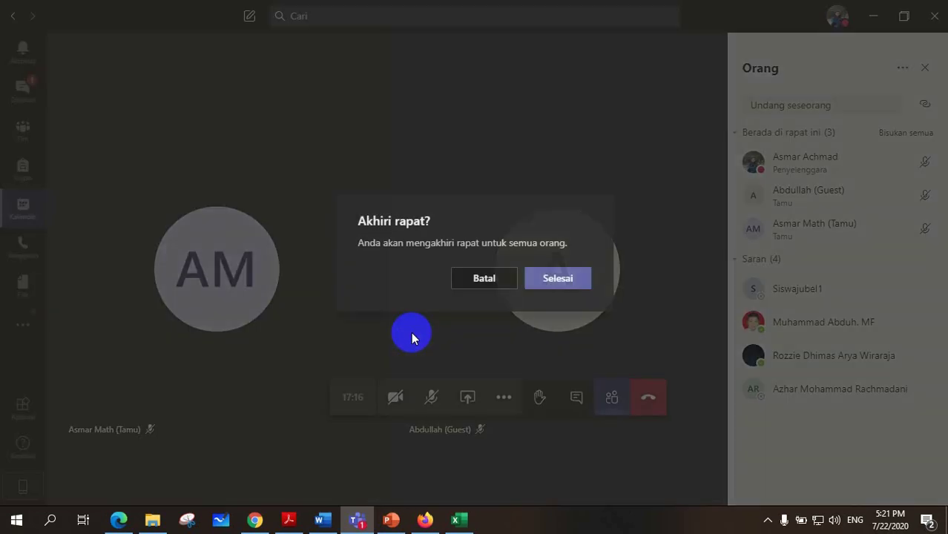
pyautogui.click(555, 283)
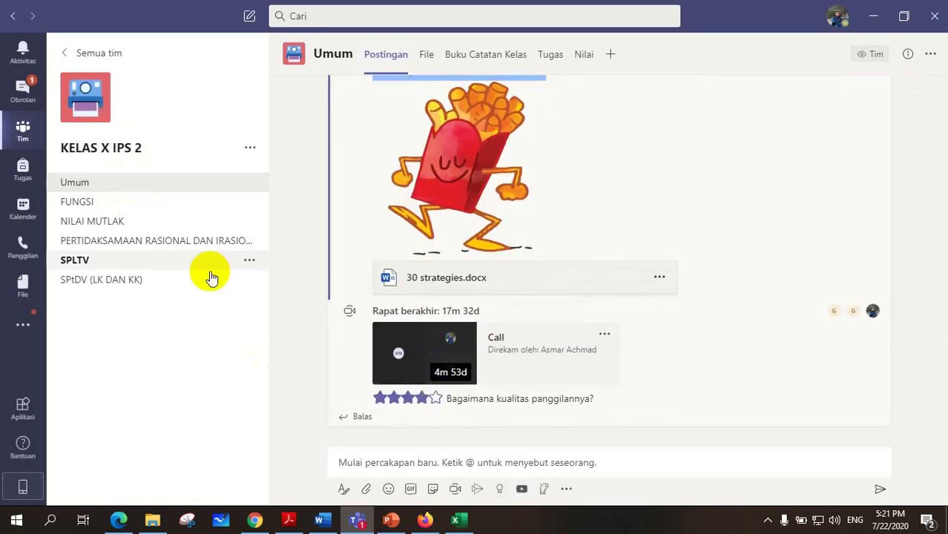
# Scroll through the Umum channel's GIF, sticker, 30 strategies.docx and recording posts, and open the 4m 53s recording.
pyautogui.scroll(4, 467, 186)
pyautogui.scroll(5, 501, 280)
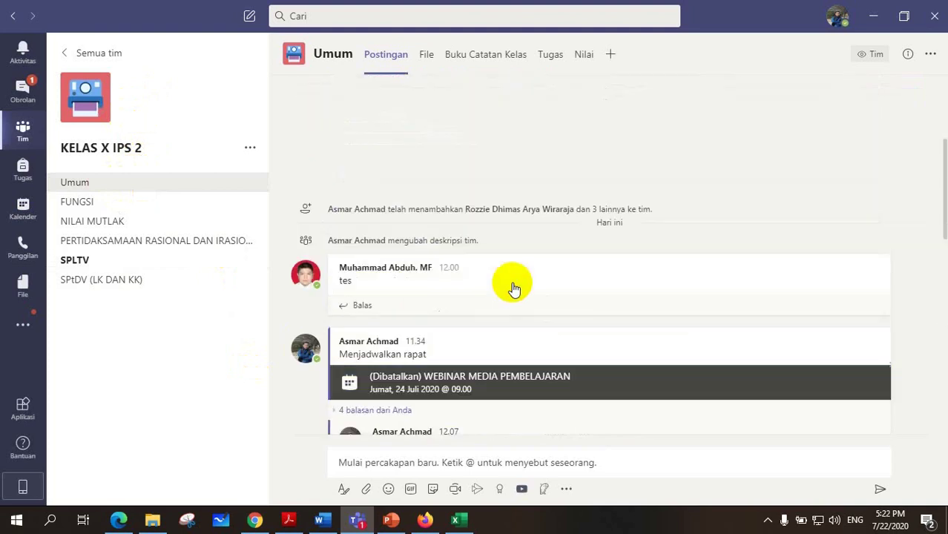
pyautogui.scroll(-6, 509, 279)
pyautogui.scroll(-4, 506, 278)
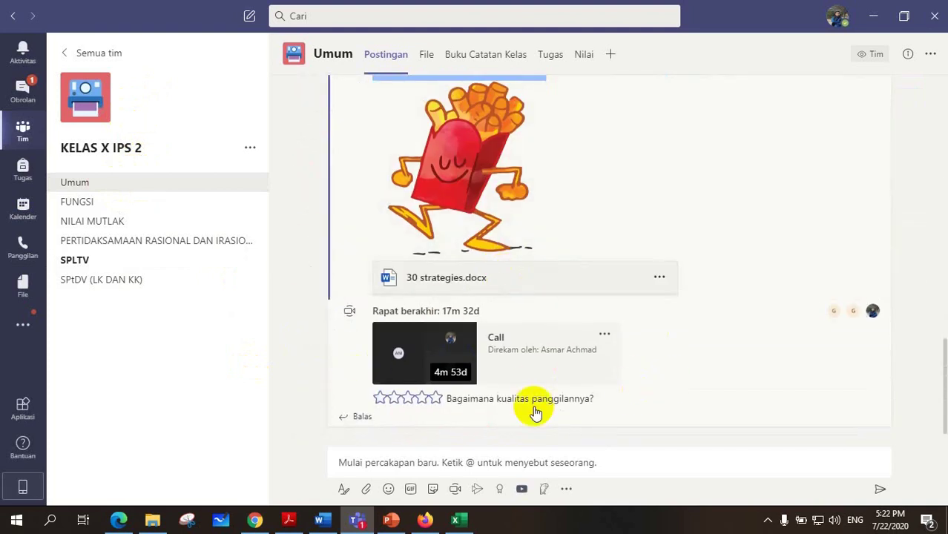
pyautogui.scroll(2, 524, 338)
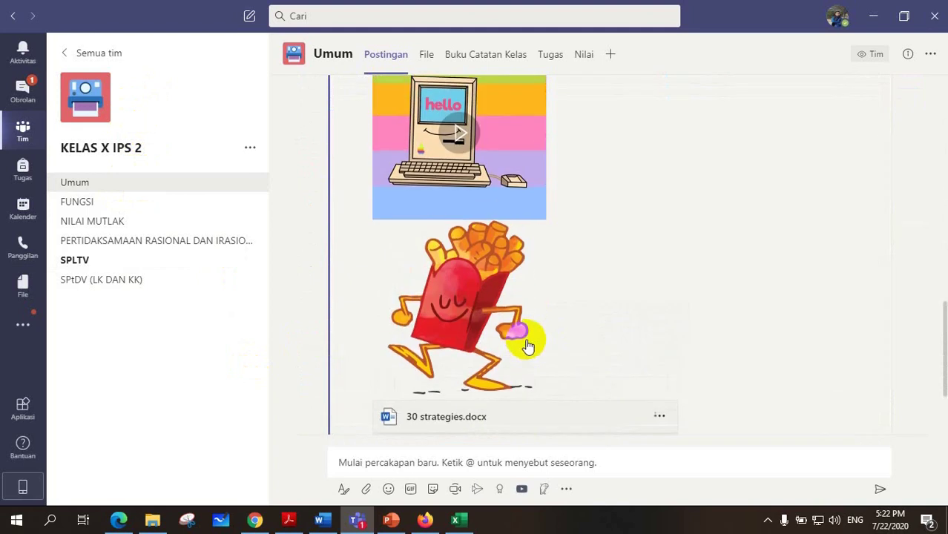
pyautogui.scroll(-2, 523, 339)
pyautogui.click(452, 342)
pyautogui.scroll(3, 452, 342)
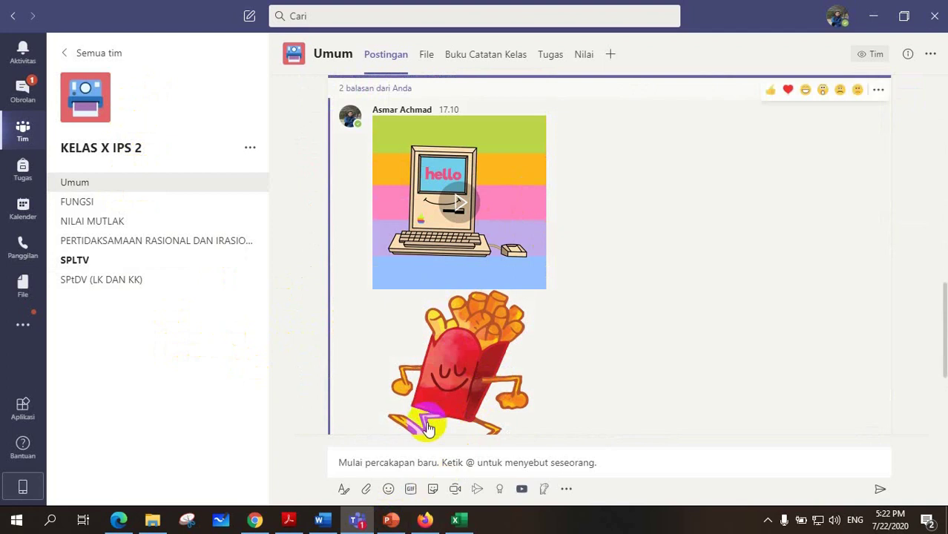
pyautogui.moveTo(385, 525)
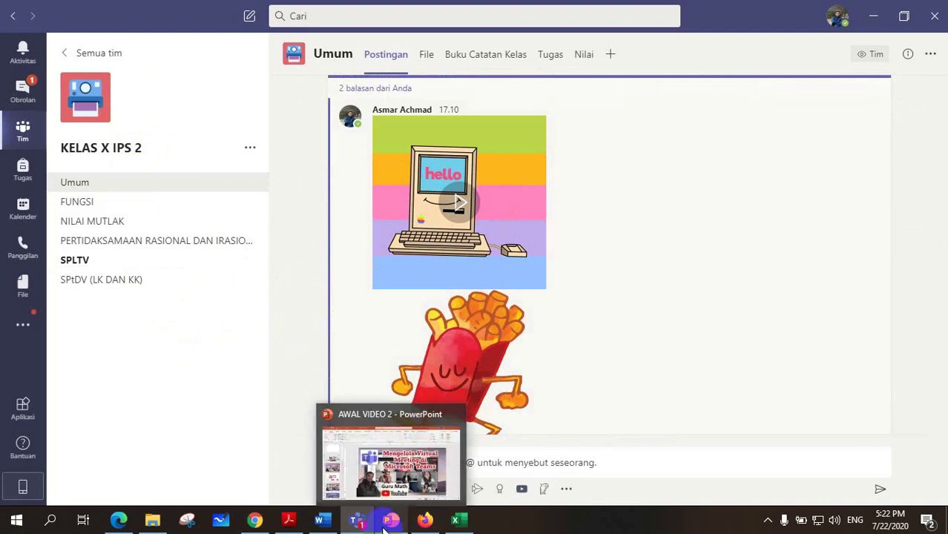